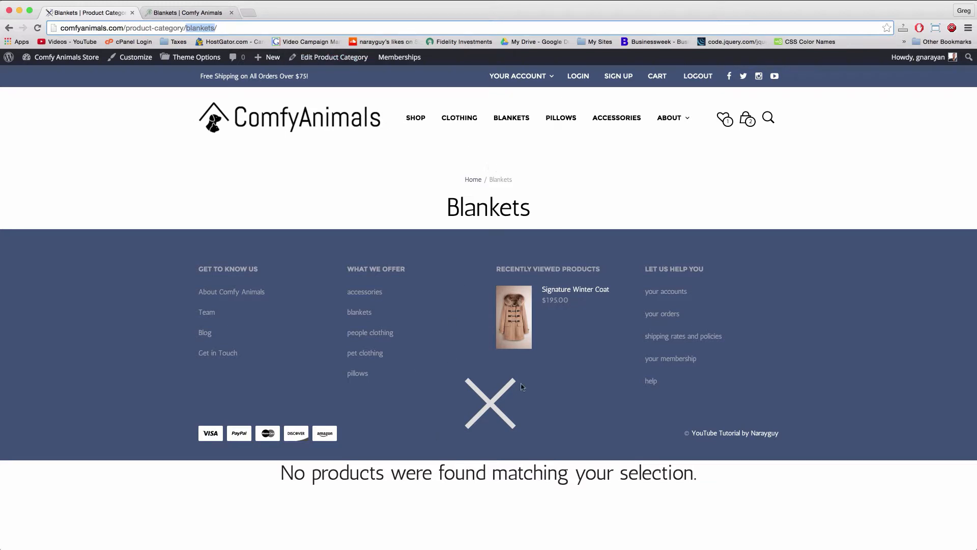
Step: Open the store's Pillows category page and look over the products listed on it
{"action": "left_click", "coordinate": [566, 124]}
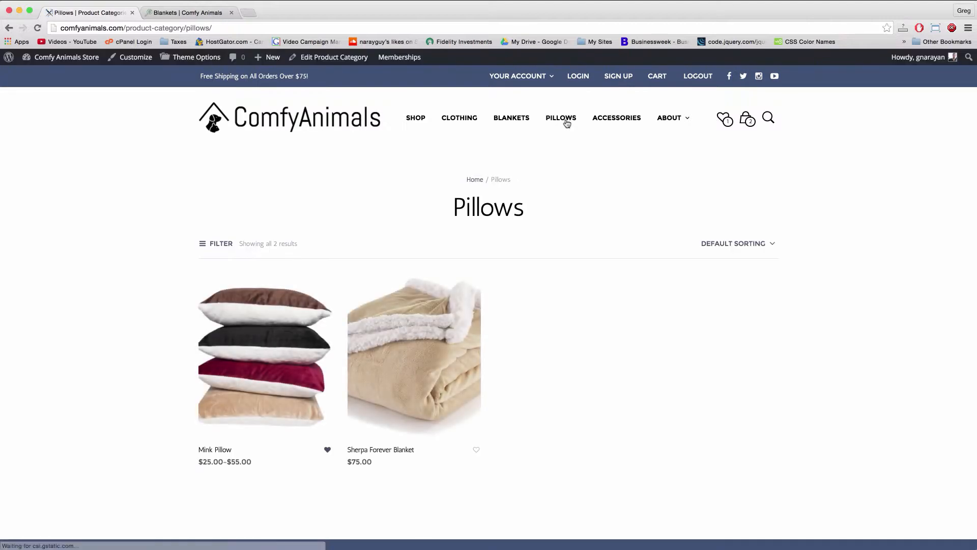
{"action": "scroll", "coordinate": [579, 229], "scroll_direction": "down", "scroll_amount": 3}
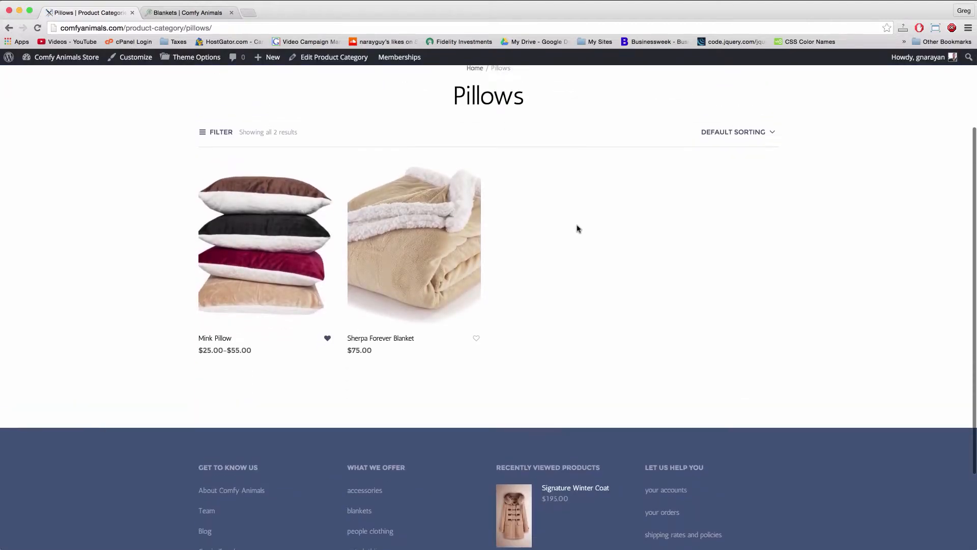
{"action": "scroll", "coordinate": [578, 227], "scroll_direction": "up", "scroll_amount": 3}
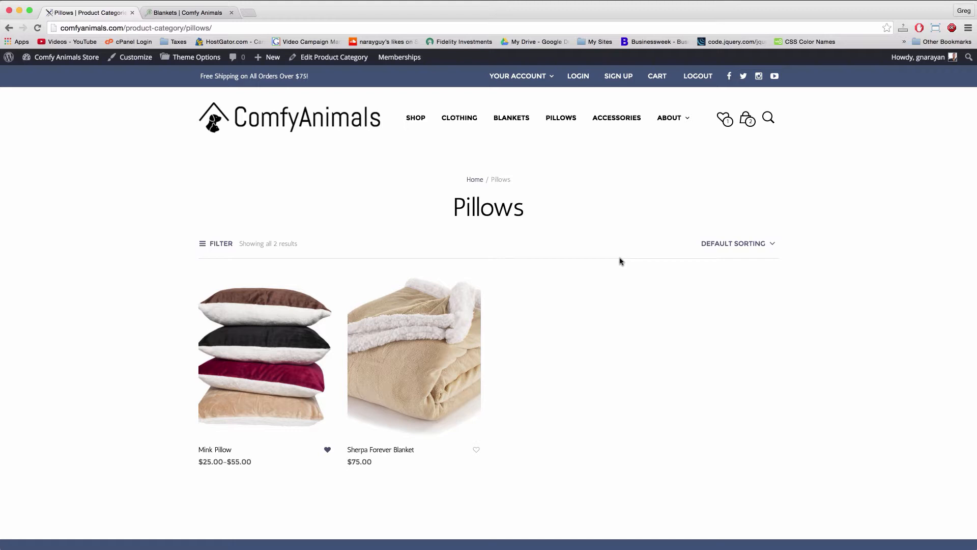
Step: Examine the web address of the Pillows category page, especially its product-category and pillows parts
{"action": "left_click", "coordinate": [152, 28]}
{"action": "double_click", "coordinate": [156, 28]}
{"action": "left_click", "coordinate": [576, 183]}
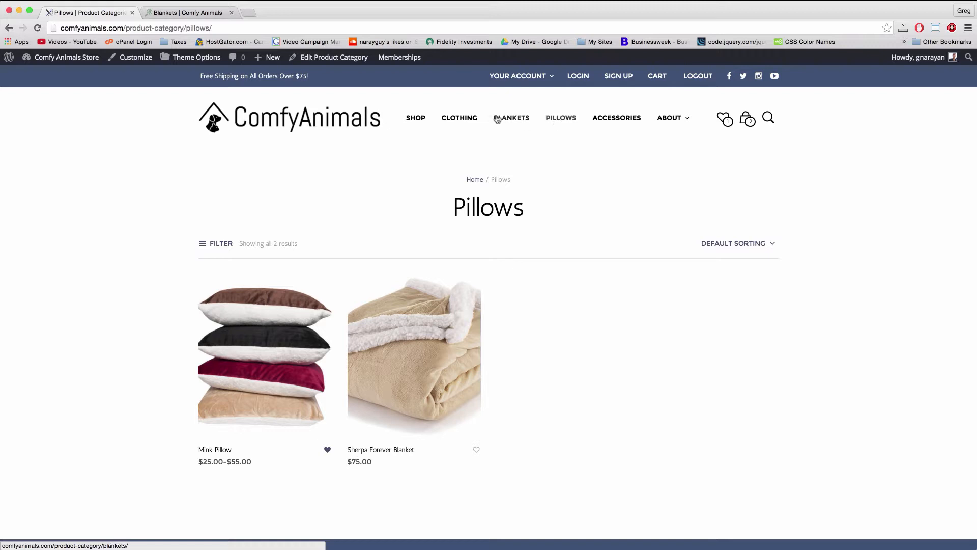
{"action": "left_click", "coordinate": [171, 30]}
{"action": "double_click", "coordinate": [170, 28]}
{"action": "triple_click", "coordinate": [128, 31]}
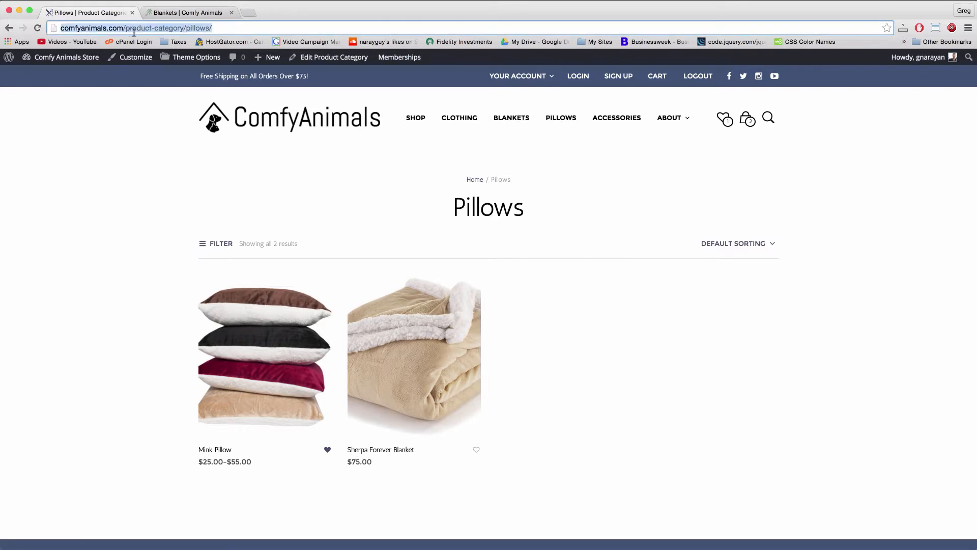
{"action": "double_click", "coordinate": [162, 29]}
{"action": "left_click", "coordinate": [579, 245]}
Step: Create a new page titled "Blankets"
{"action": "mouse_move", "coordinate": [273, 61]}
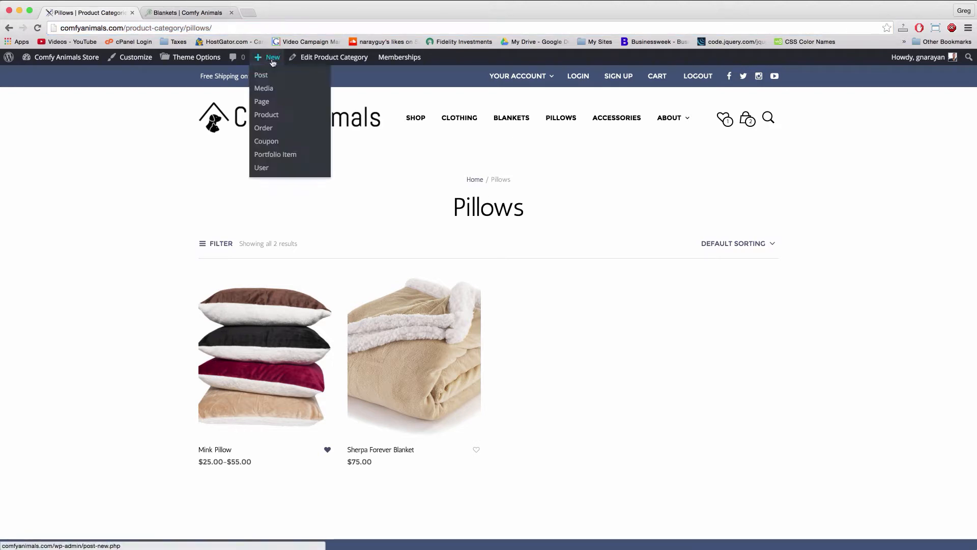
{"action": "left_click", "coordinate": [270, 102]}
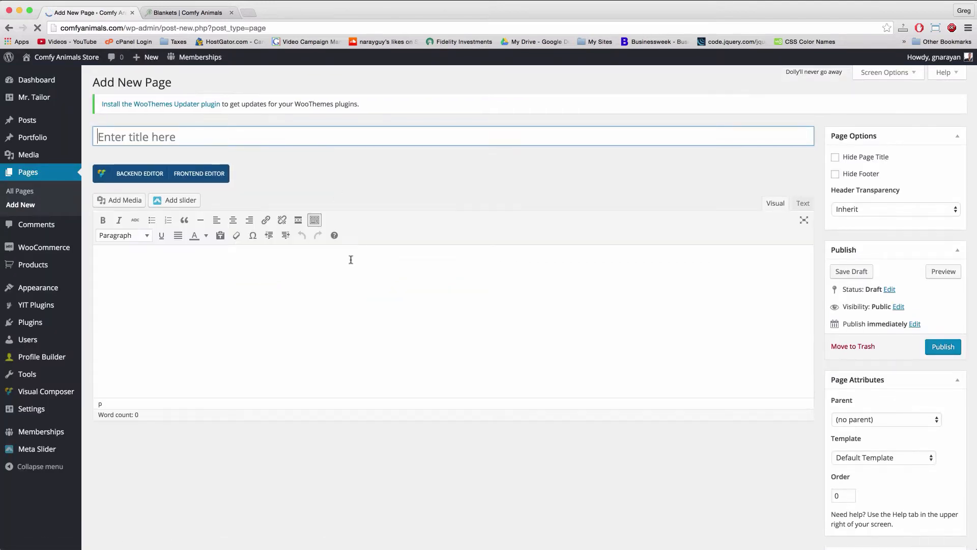
{"action": "left_click", "coordinate": [159, 131]}
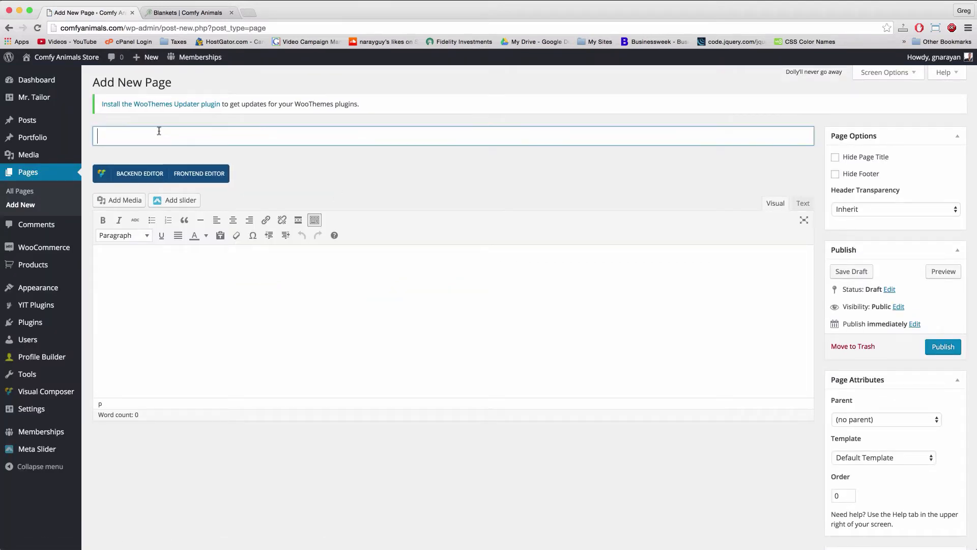
{"action": "type", "text": "Blankets"}
{"action": "left_click", "coordinate": [242, 316]}
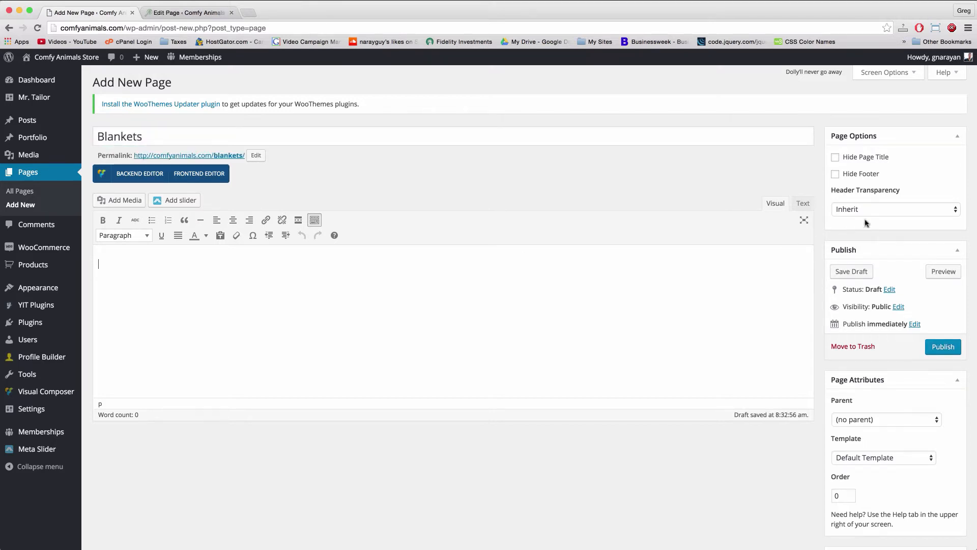
Step: Set the Blankets page's header transparency to Light
{"action": "left_click", "coordinate": [894, 212]}
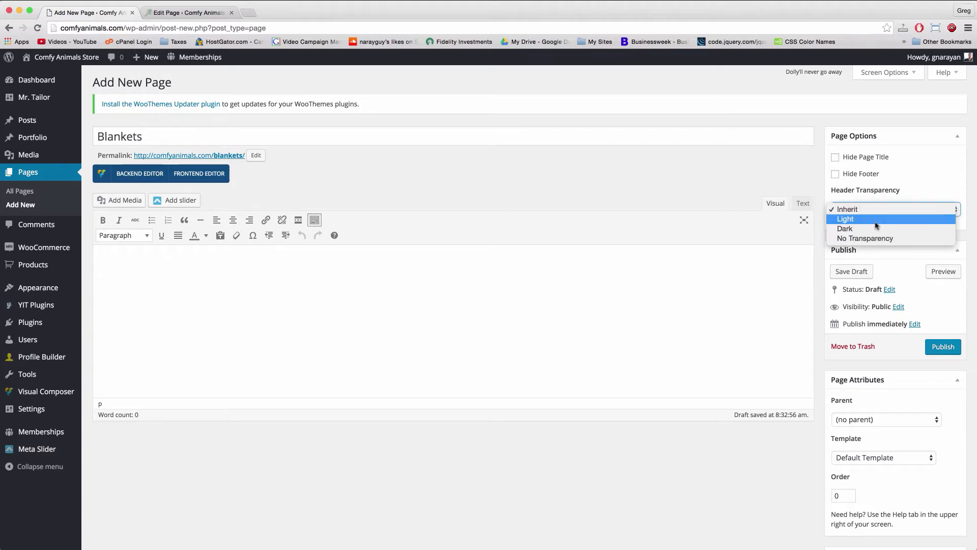
{"action": "left_click", "coordinate": [875, 222]}
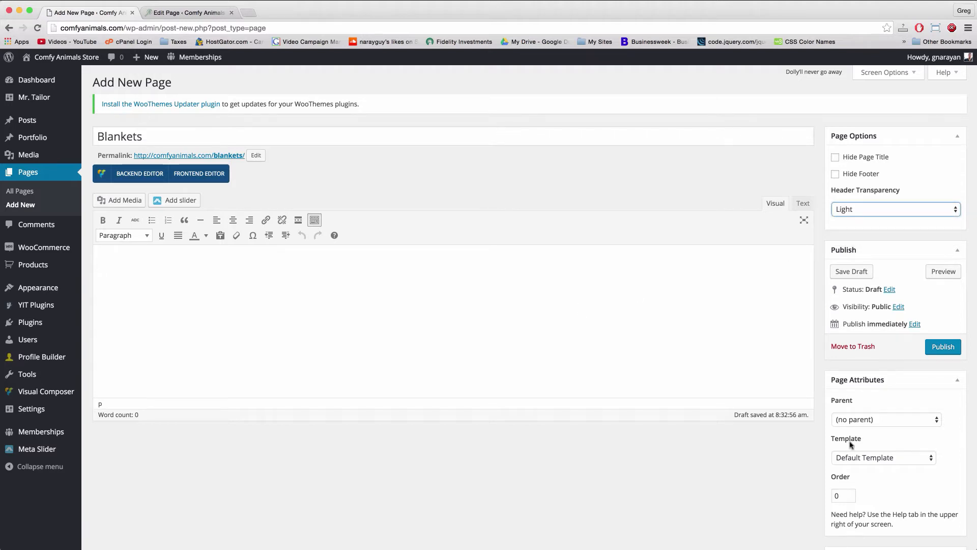
{"action": "left_click", "coordinate": [335, 281]}
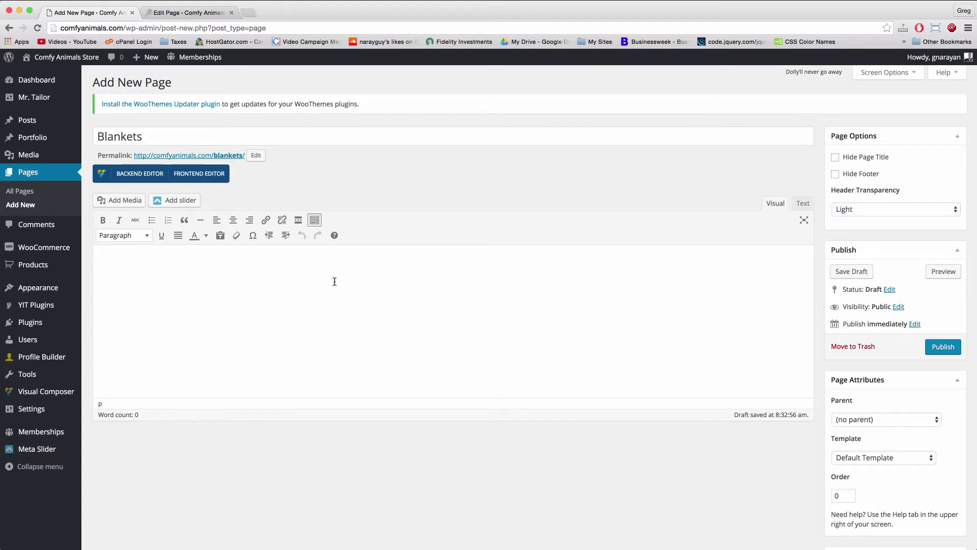
Step: Add a Products by Category element with its default settings in the backend editor, and publish the Blankets page
{"action": "left_click", "coordinate": [146, 176]}
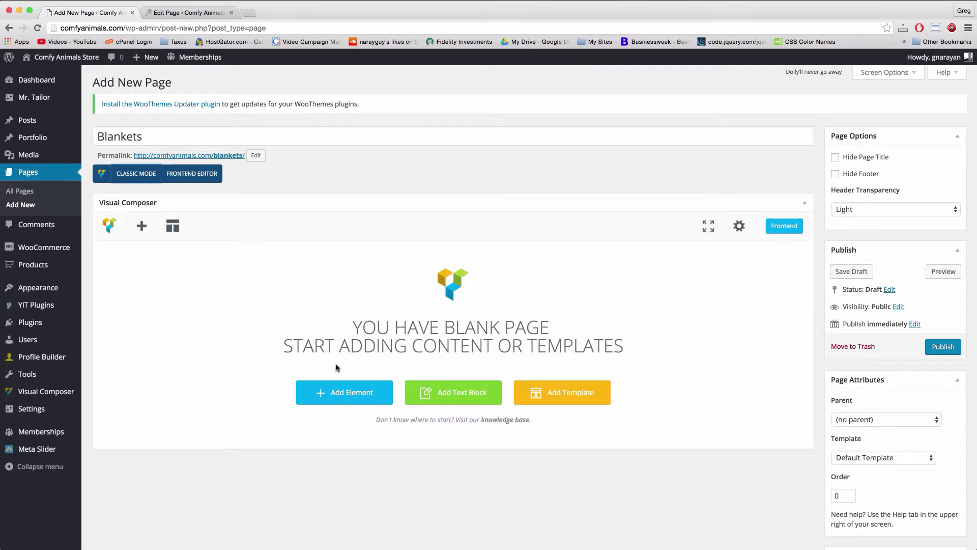
{"action": "left_click", "coordinate": [361, 402]}
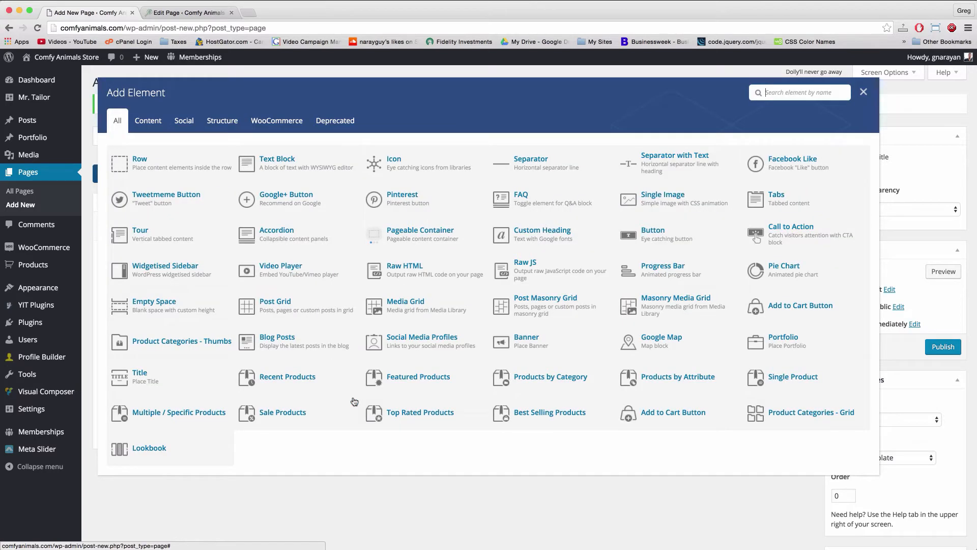
{"action": "left_click", "coordinate": [534, 376]}
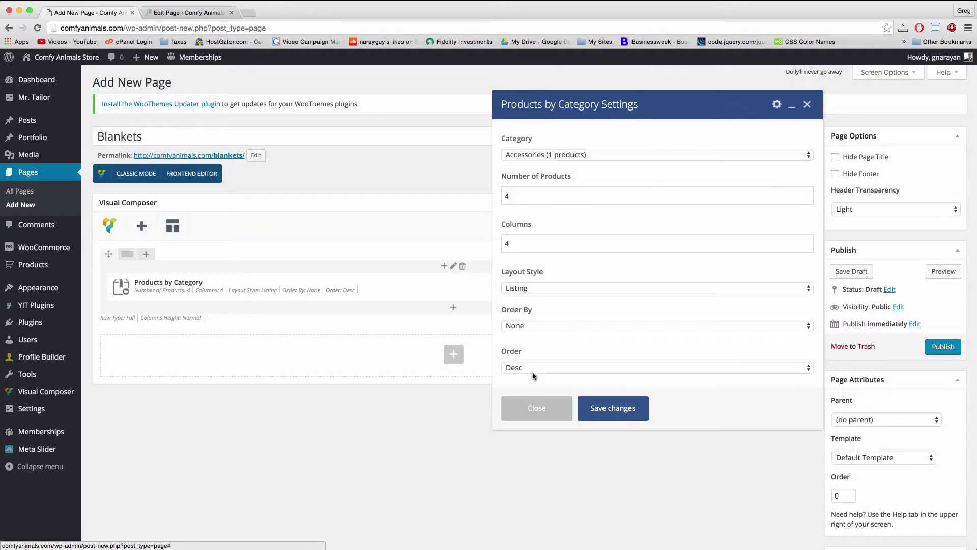
{"action": "left_click", "coordinate": [544, 154]}
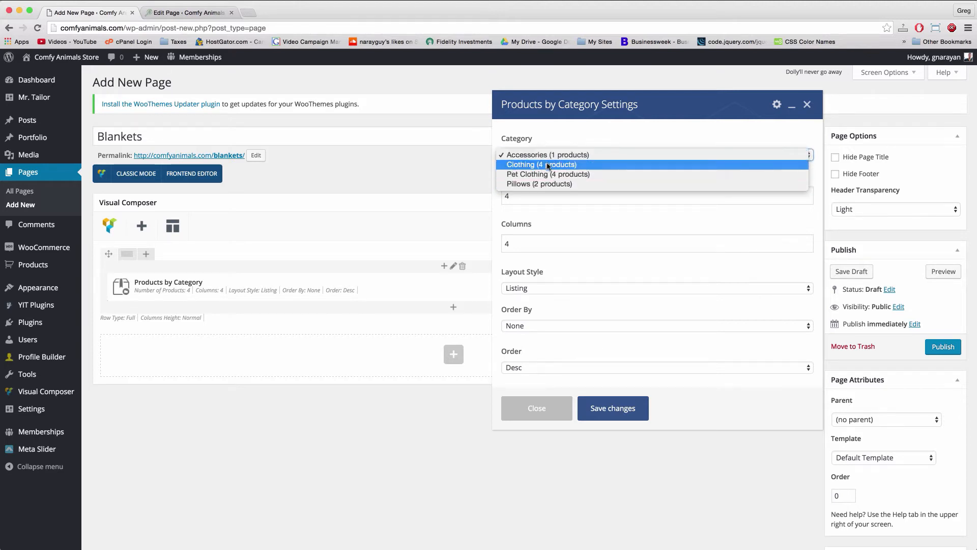
{"action": "left_click", "coordinate": [807, 105]}
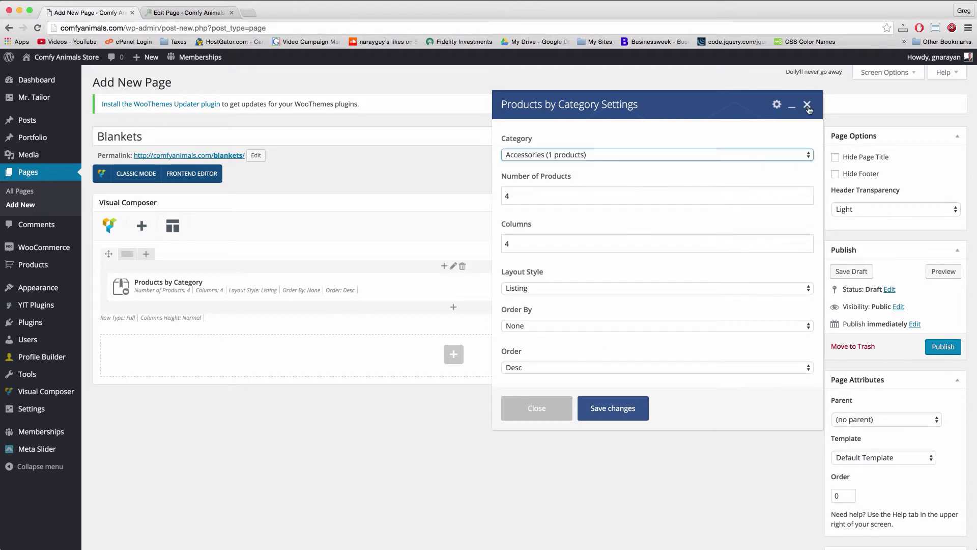
{"action": "left_click", "coordinate": [807, 104]}
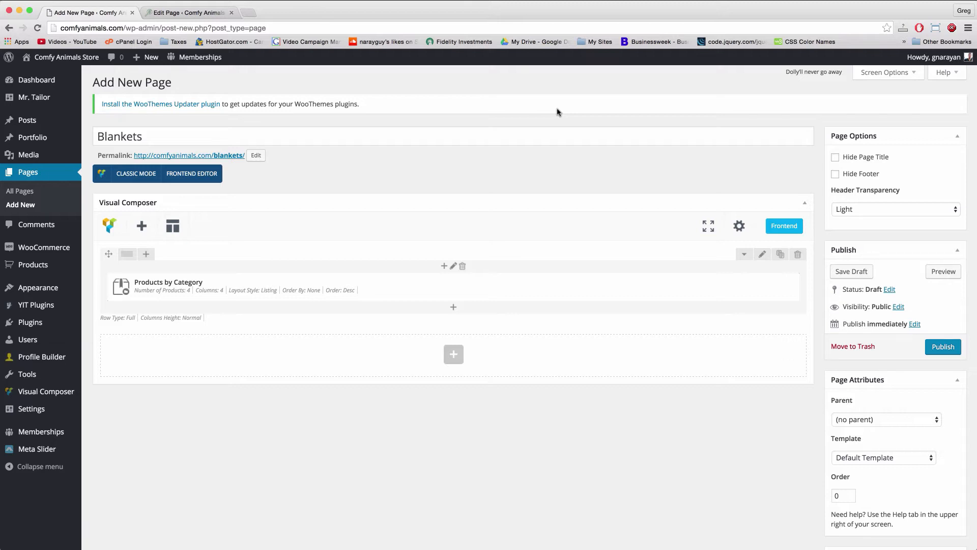
{"action": "mouse_move", "coordinate": [356, 293]}
{"action": "left_click", "coordinate": [943, 349]}
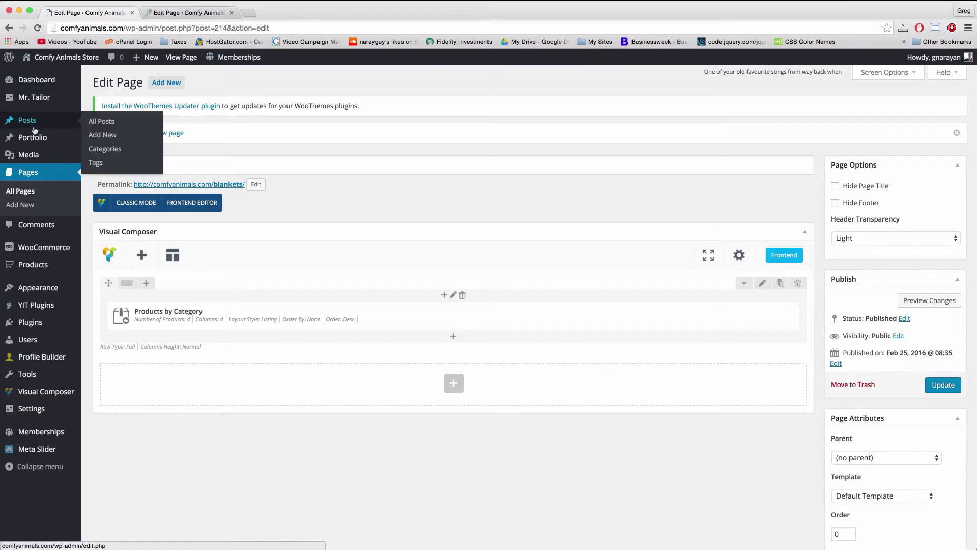
Step: Move the Sherpa Forever Blanket product from the Pillows category to the Blankets category and update the product
{"action": "left_click", "coordinate": [39, 264]}
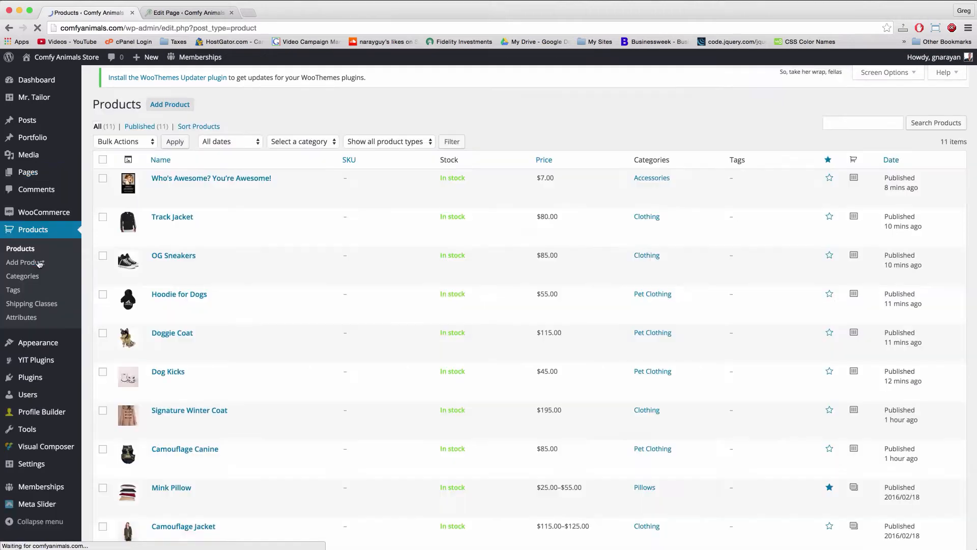
{"action": "scroll", "coordinate": [318, 314], "scroll_direction": "down", "scroll_amount": 1}
{"action": "scroll", "coordinate": [319, 314], "scroll_direction": "down", "scroll_amount": 5}
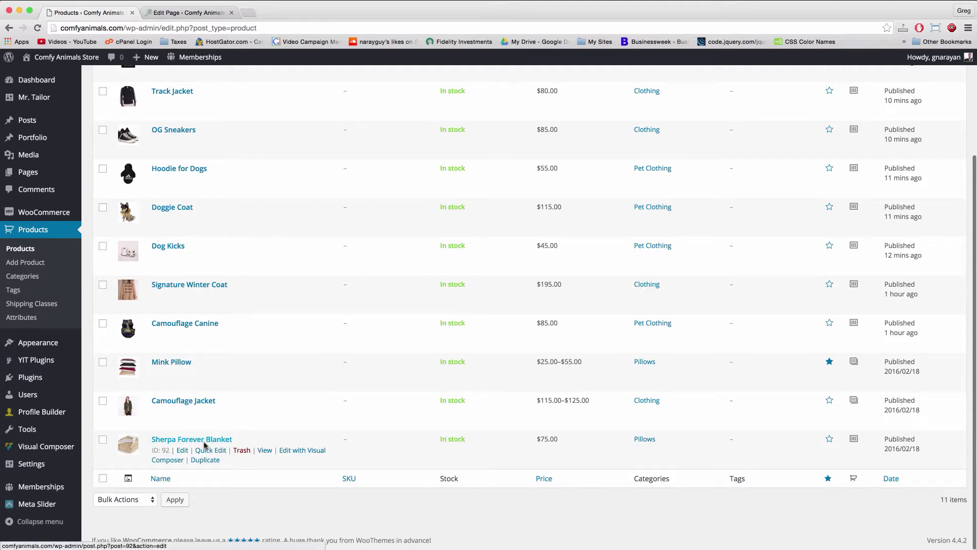
{"action": "left_click", "coordinate": [182, 451]}
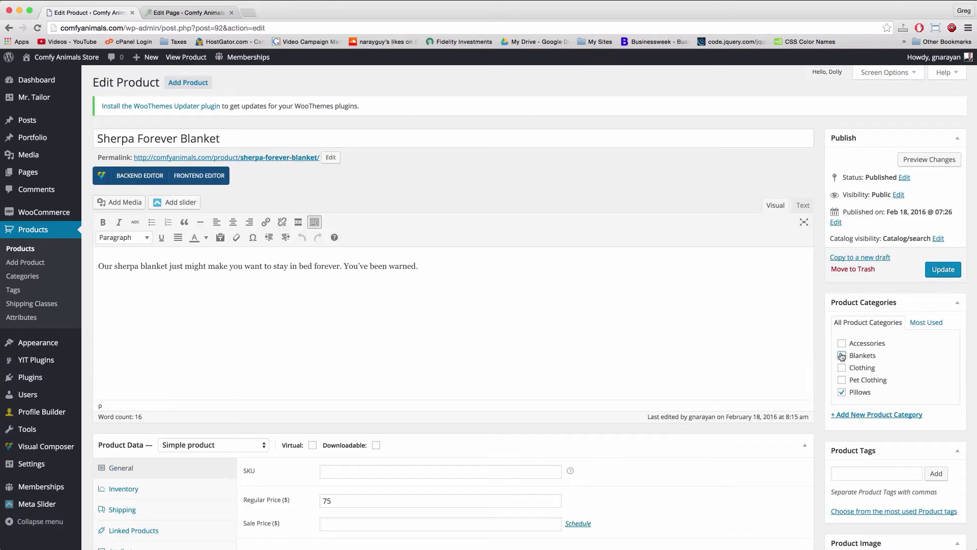
{"action": "left_click", "coordinate": [843, 392]}
{"action": "left_click", "coordinate": [945, 271]}
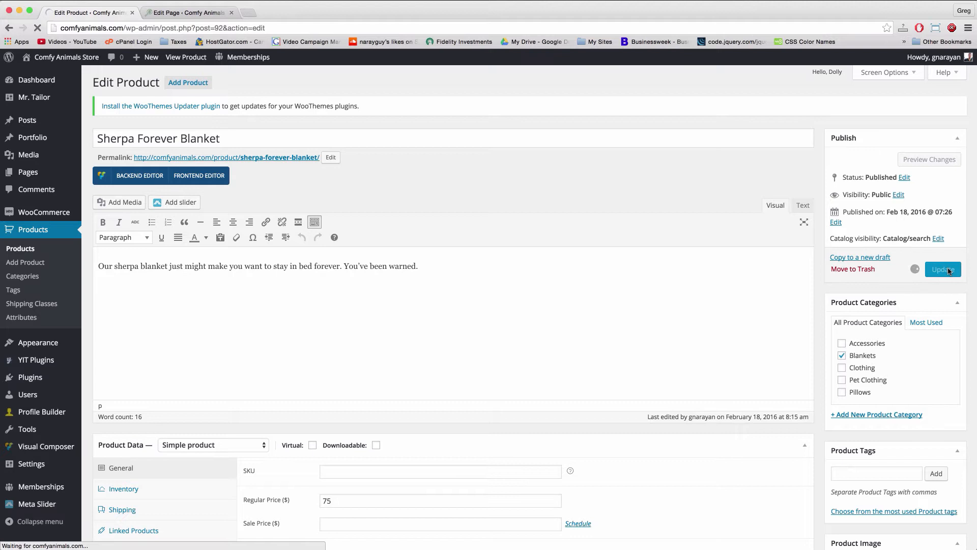
Step: Reopen the Blankets page for editing from the list of all pages
{"action": "mouse_move", "coordinate": [24, 171]}
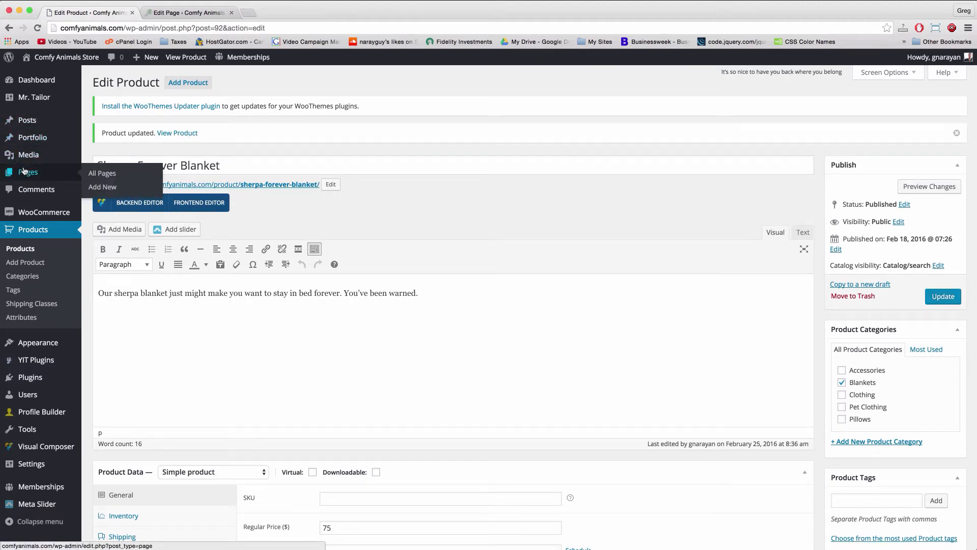
{"action": "left_click", "coordinate": [24, 171]}
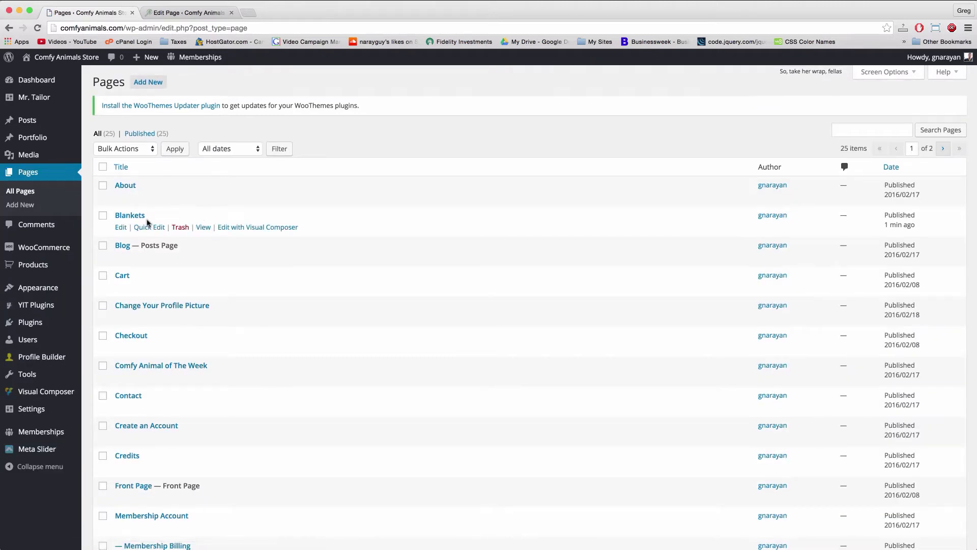
{"action": "scroll", "coordinate": [148, 223], "scroll_direction": "down", "scroll_amount": 10}
{"action": "scroll", "coordinate": [148, 229], "scroll_direction": "up", "scroll_amount": 10}
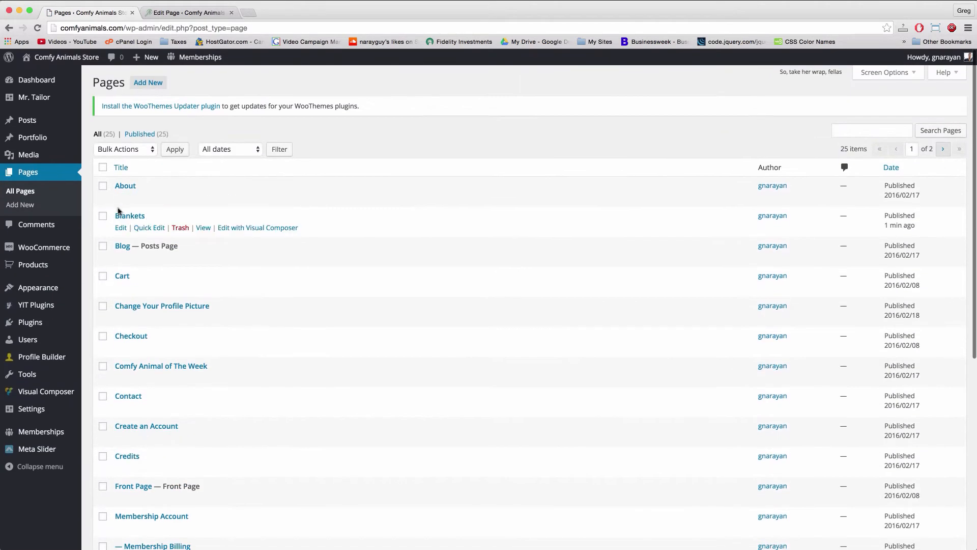
{"action": "left_click", "coordinate": [131, 217]}
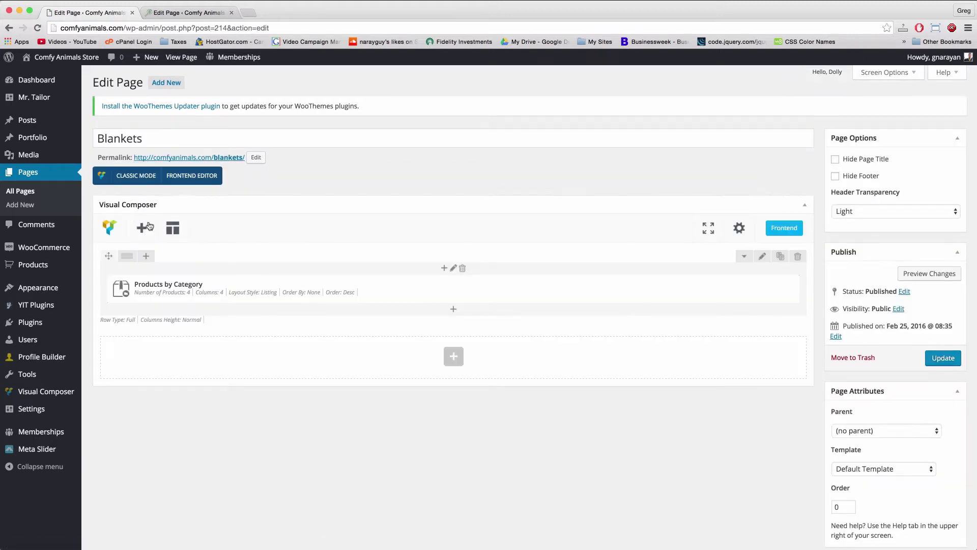
Step: Set the Products by Category element's category to Blankets and save its settings
{"action": "mouse_move", "coordinate": [385, 288]}
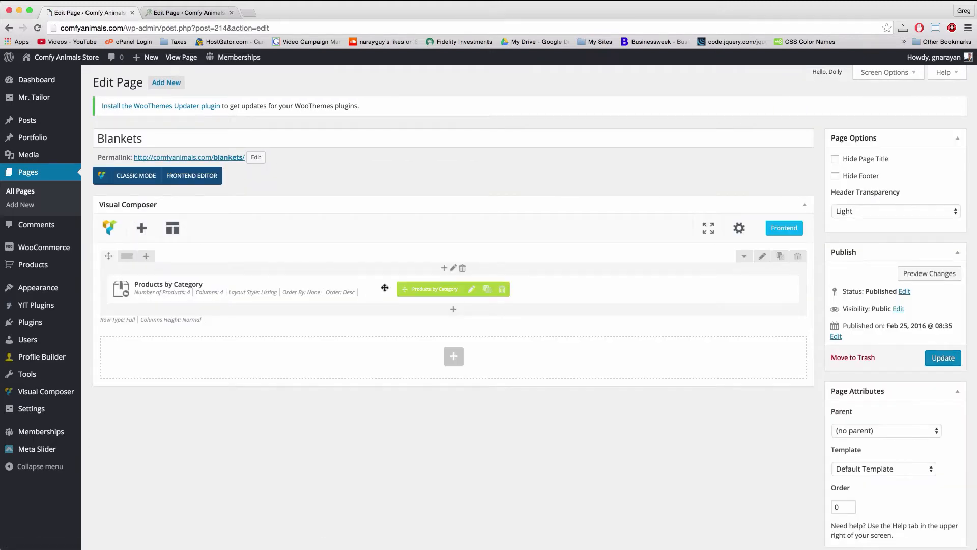
{"action": "left_click", "coordinate": [471, 290]}
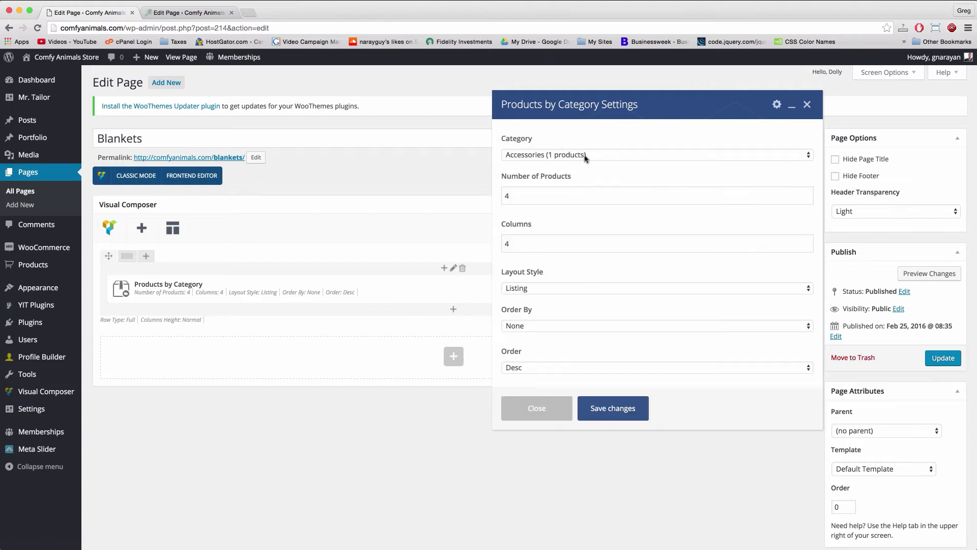
{"action": "left_click", "coordinate": [584, 154]}
{"action": "left_click", "coordinate": [569, 165]}
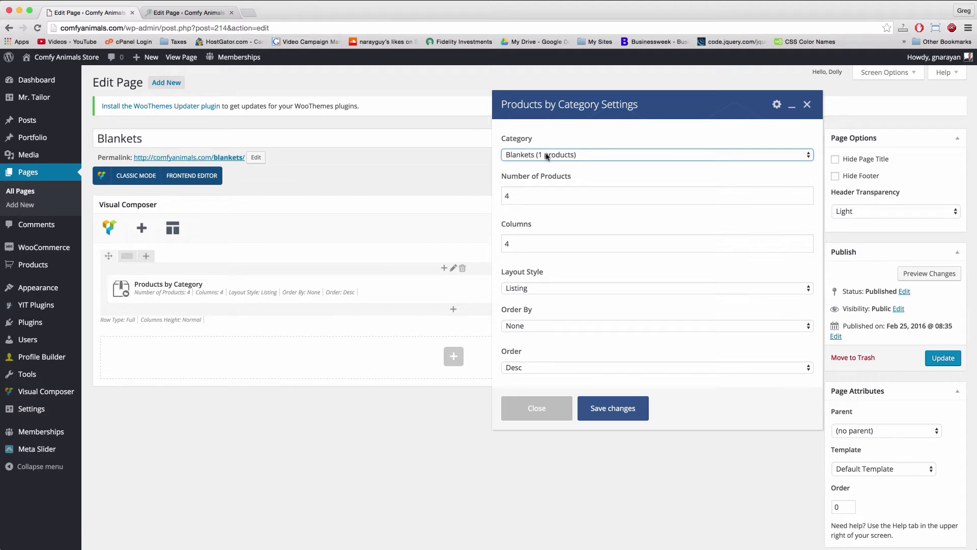
{"action": "left_click", "coordinate": [621, 411]}
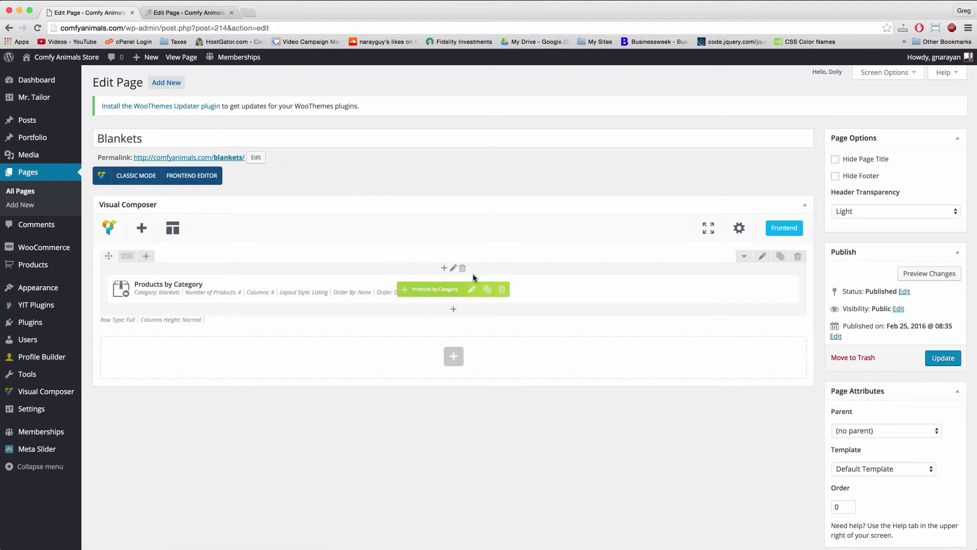
Step: Look over the elements available for the page's empty row, and close the list without adding one
{"action": "mouse_move", "coordinate": [492, 302]}
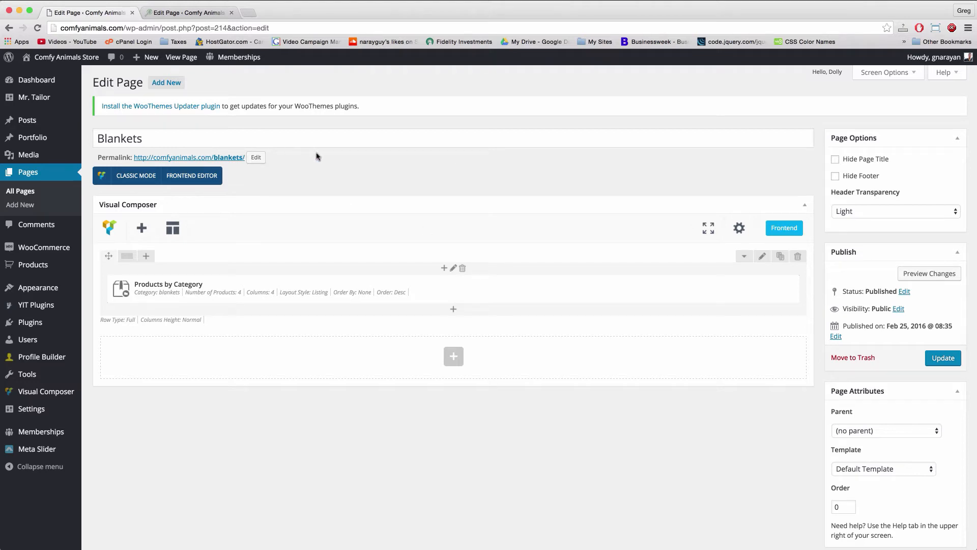
{"action": "left_click", "coordinate": [455, 355]}
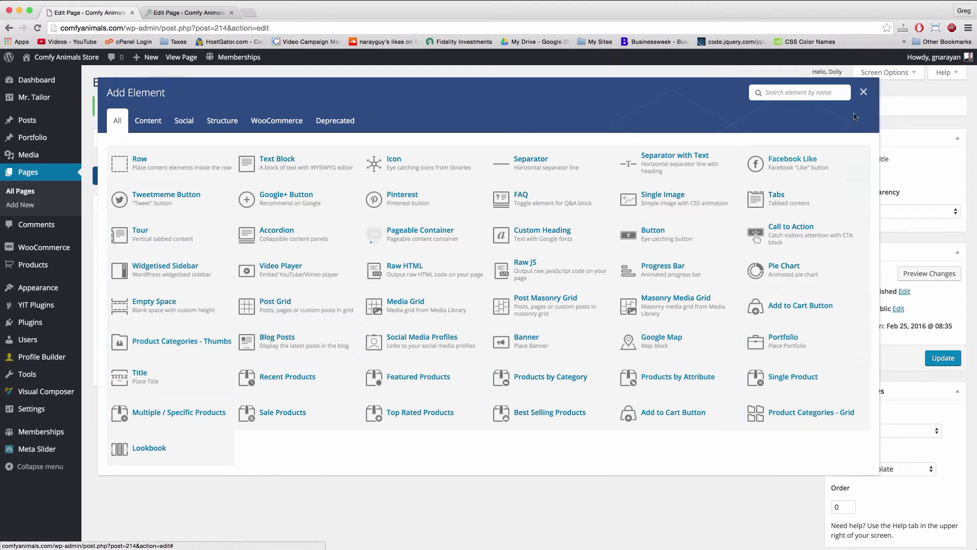
{"action": "left_click", "coordinate": [864, 92]}
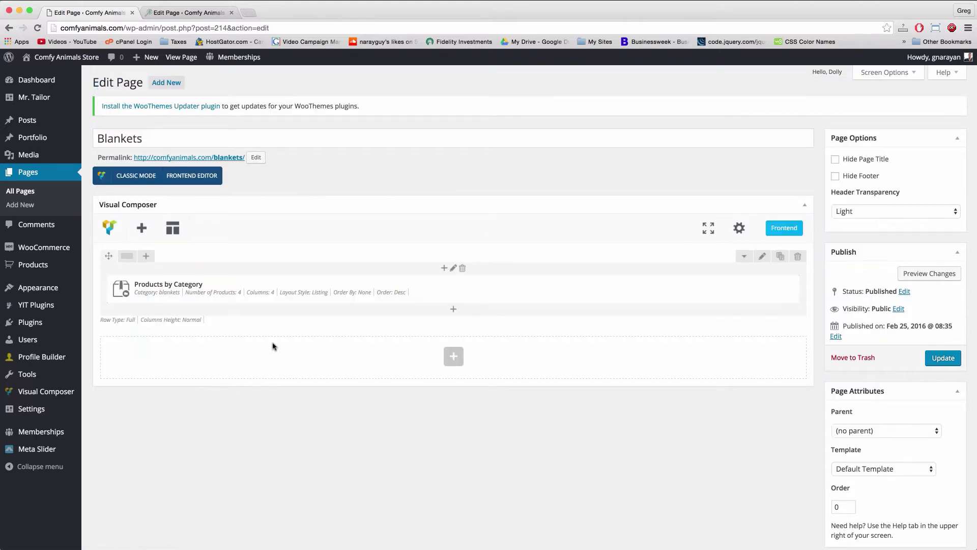
Step: Open the Visual Composer templates and look through the list of default templates for a suitable section layout
{"action": "left_click", "coordinate": [173, 231]}
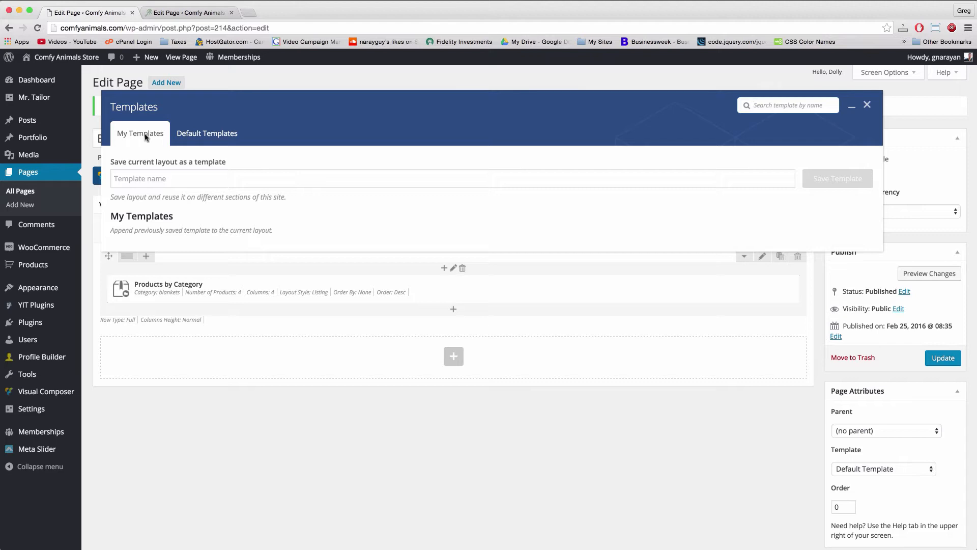
{"action": "left_click", "coordinate": [202, 137]}
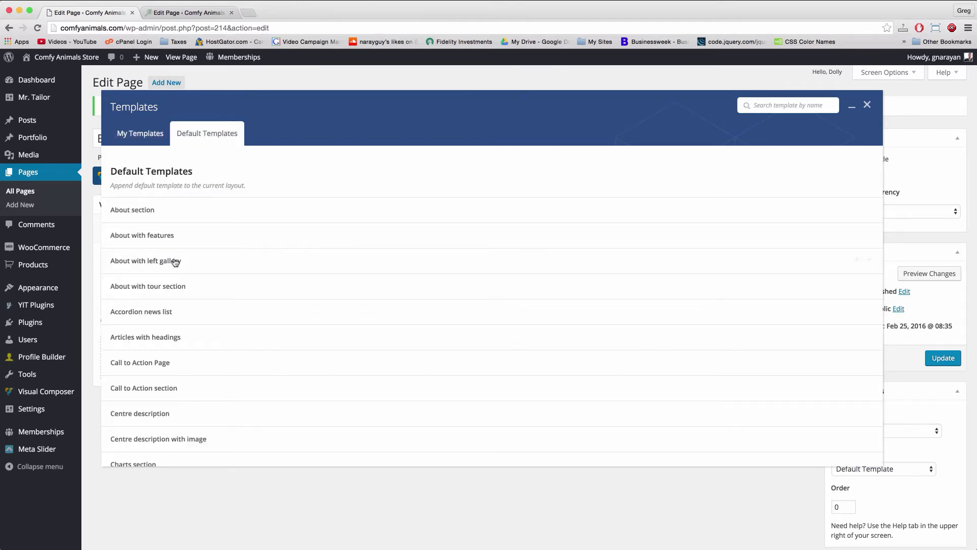
{"action": "scroll", "coordinate": [178, 227], "scroll_direction": "down", "scroll_amount": 5}
{"action": "scroll", "coordinate": [191, 256], "scroll_direction": "down", "scroll_amount": 10}
{"action": "scroll", "coordinate": [191, 256], "scroll_direction": "down", "scroll_amount": 8}
{"action": "scroll", "coordinate": [191, 256], "scroll_direction": "down", "scroll_amount": 1}
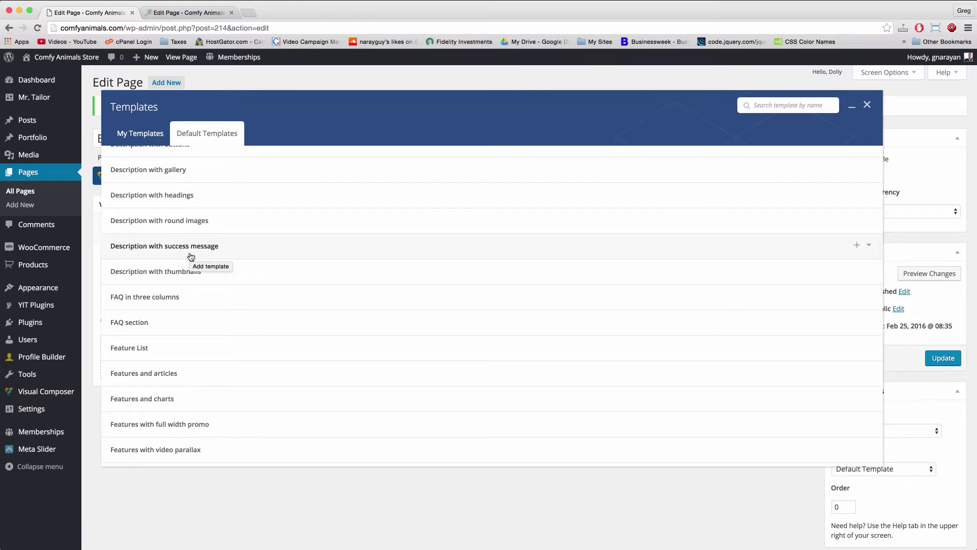
{"action": "scroll", "coordinate": [242, 272], "scroll_direction": "down", "scroll_amount": 4}
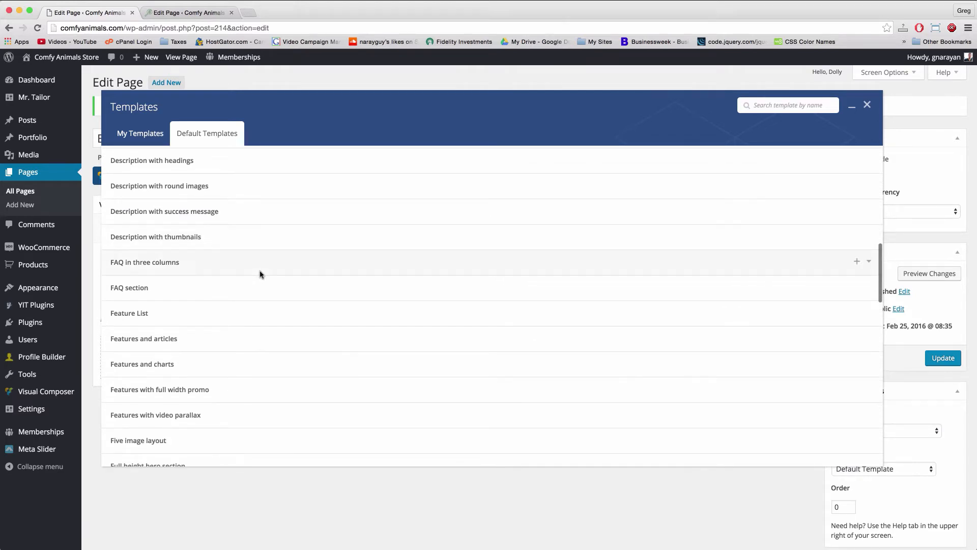
{"action": "scroll", "coordinate": [262, 296], "scroll_direction": "down", "scroll_amount": 10}
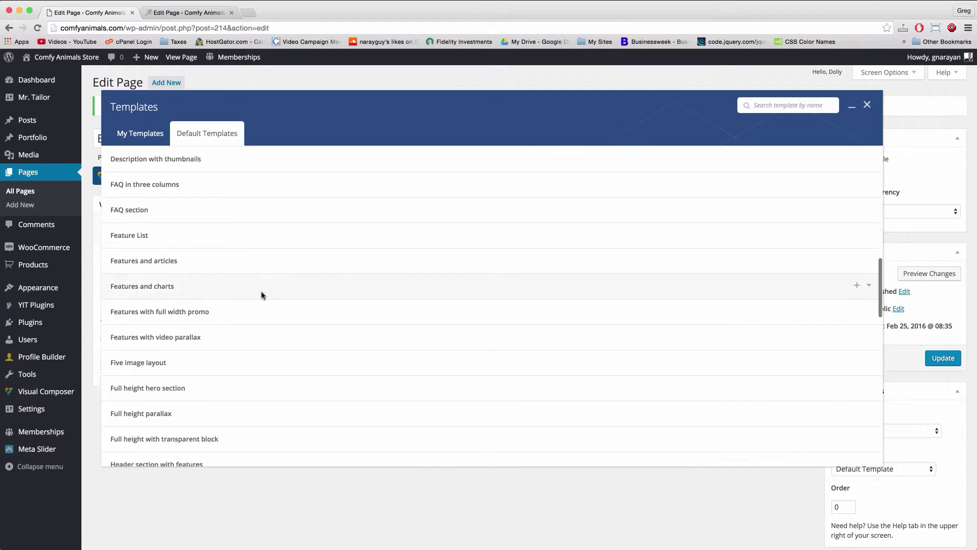
{"action": "scroll", "coordinate": [262, 296], "scroll_direction": "down", "scroll_amount": 10}
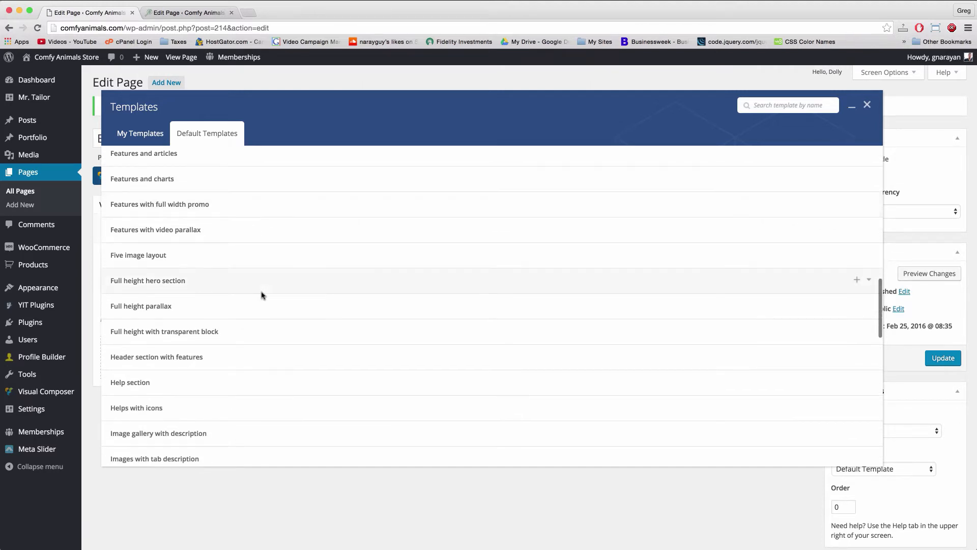
{"action": "scroll", "coordinate": [262, 295], "scroll_direction": "down", "scroll_amount": 4}
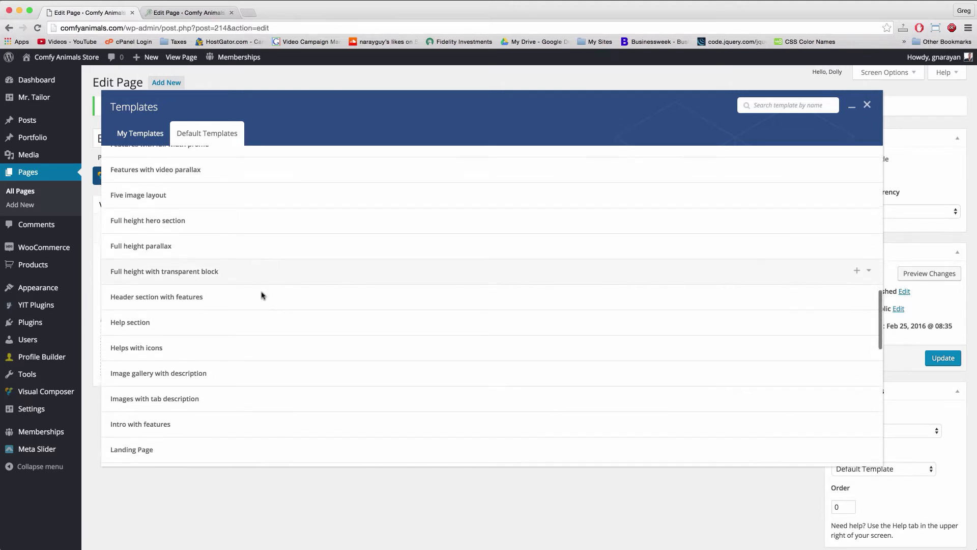
{"action": "scroll", "coordinate": [263, 296], "scroll_direction": "down", "scroll_amount": 12}
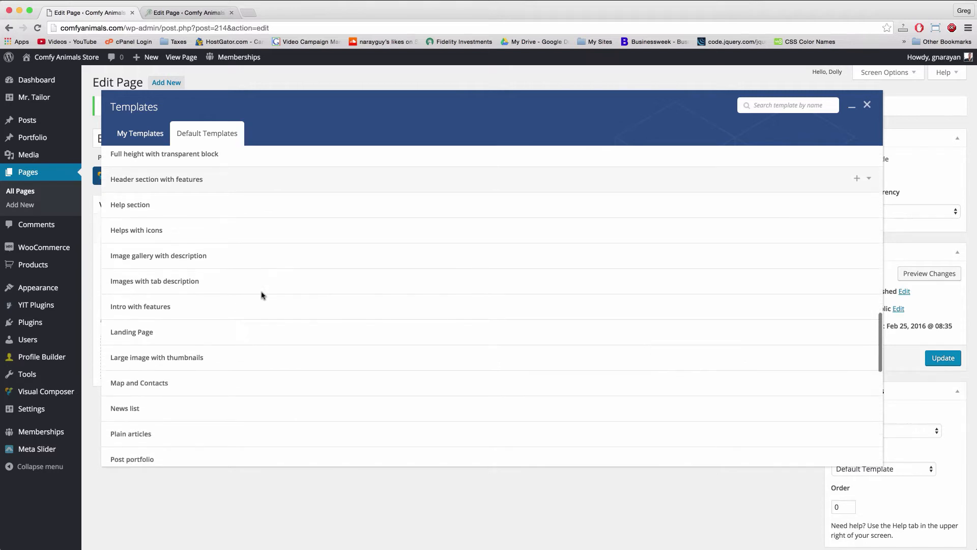
{"action": "scroll", "coordinate": [263, 295], "scroll_direction": "down", "scroll_amount": 13}
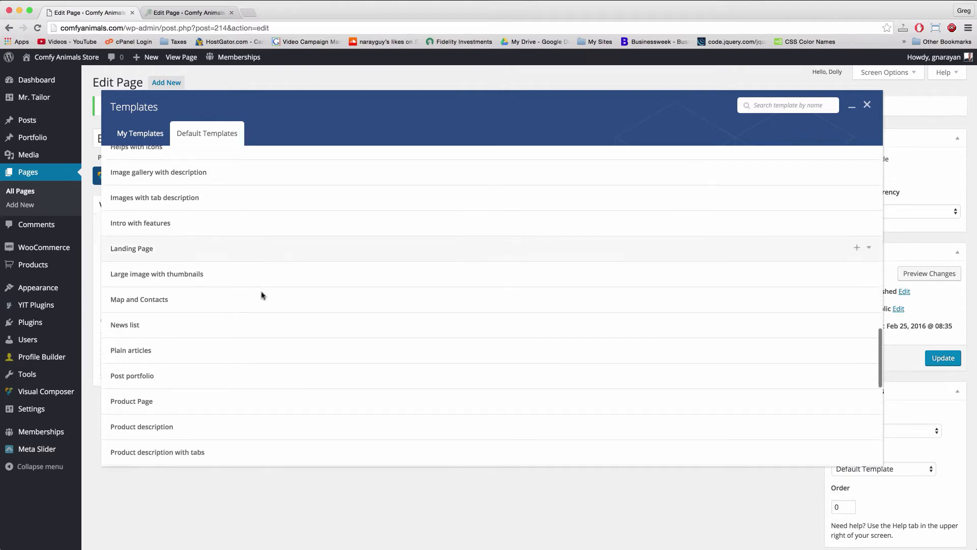
{"action": "scroll", "coordinate": [263, 295], "scroll_direction": "down", "scroll_amount": 20}
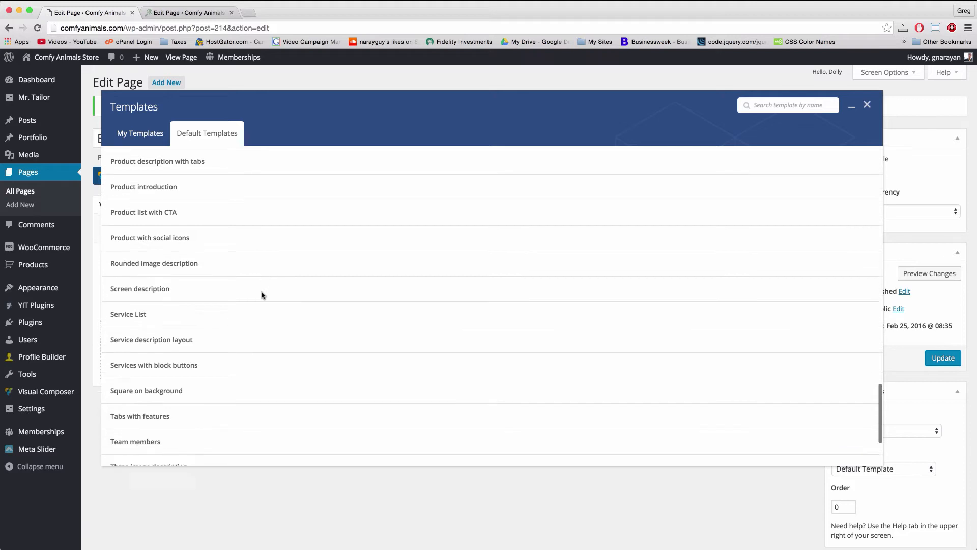
{"action": "scroll", "coordinate": [262, 295], "scroll_direction": "down", "scroll_amount": 5}
{"action": "scroll", "coordinate": [262, 295], "scroll_direction": "up", "scroll_amount": 20}
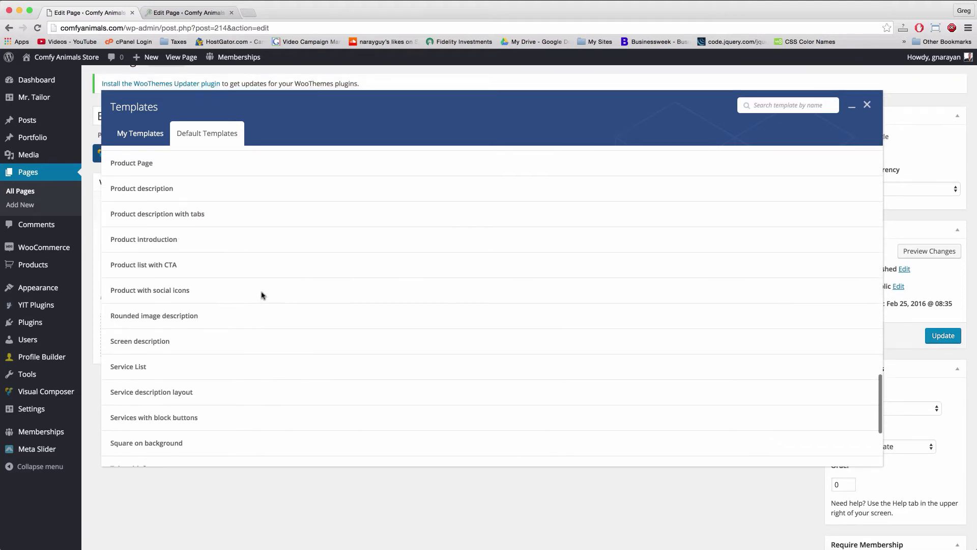
Step: Find the "Full height hero section" default template by searching for "hero" and add it to the page
{"action": "key", "text": "super+f"}
{"action": "type", "text": "hero"}
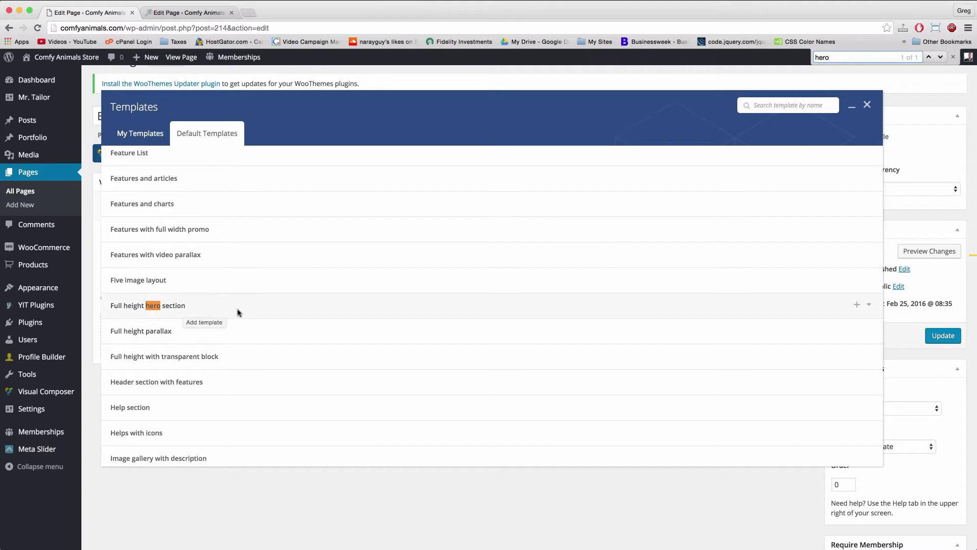
{"action": "left_click", "coordinate": [857, 306]}
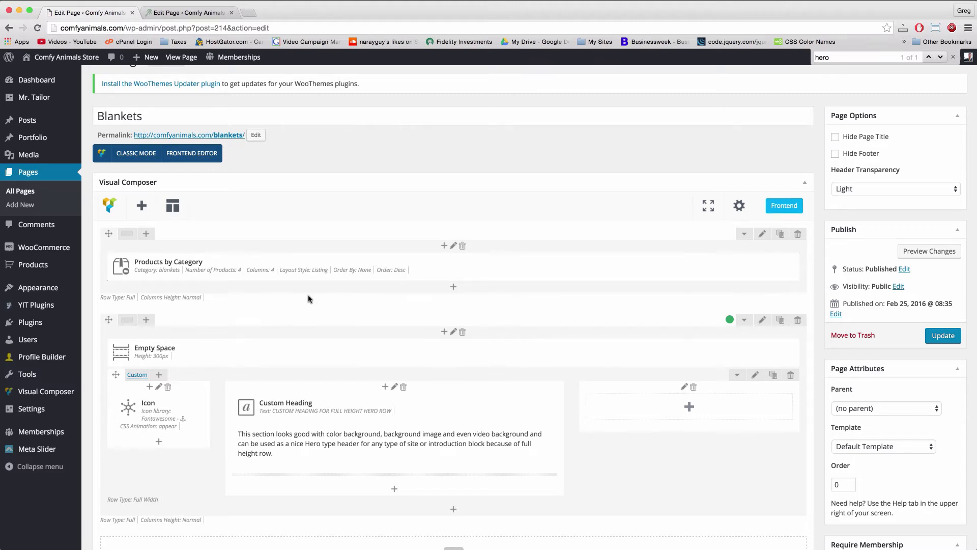
Step: Set the hero section's Custom Heading text to "Work there sleep here" and save the element's settings
{"action": "scroll", "coordinate": [309, 299], "scroll_direction": "down", "scroll_amount": 5}
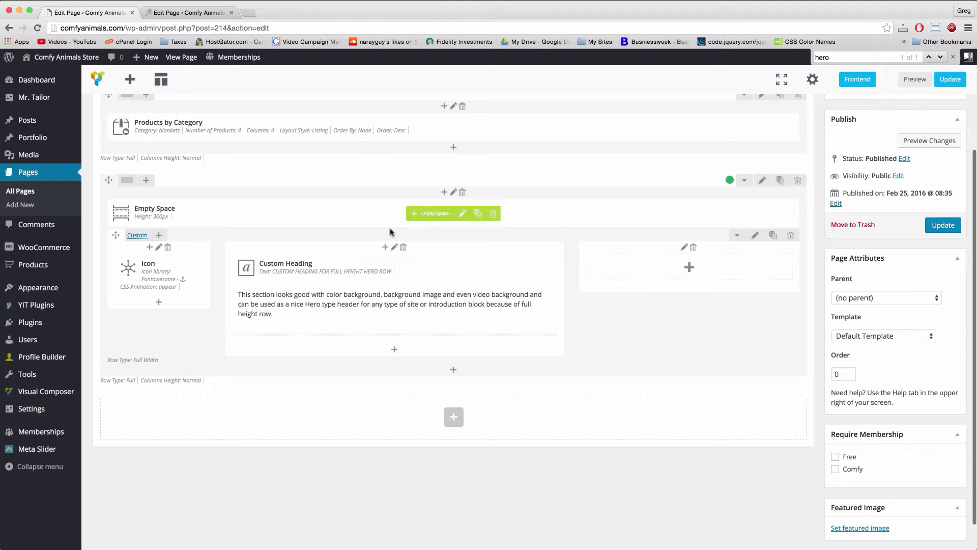
{"action": "mouse_move", "coordinate": [410, 275]}
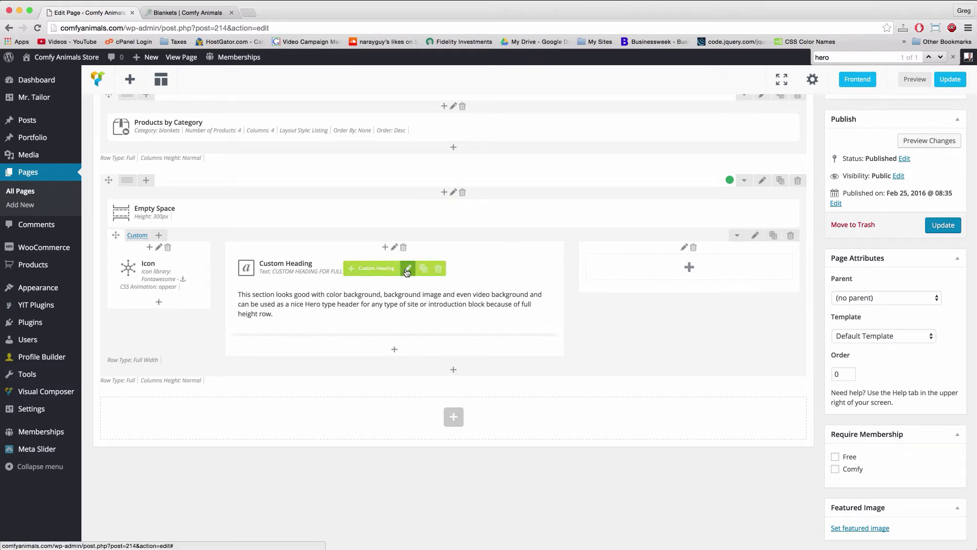
{"action": "left_click", "coordinate": [408, 269]}
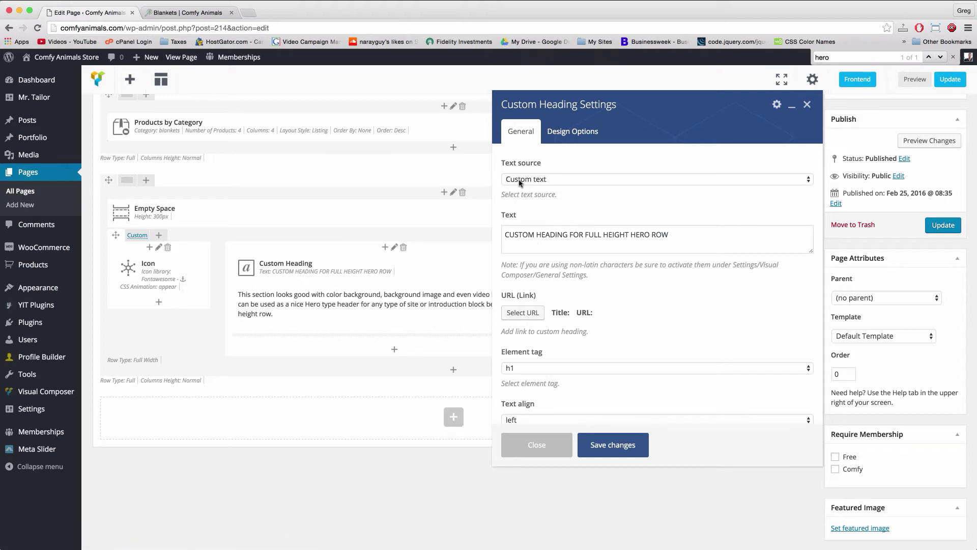
{"action": "triple_click", "coordinate": [526, 234]}
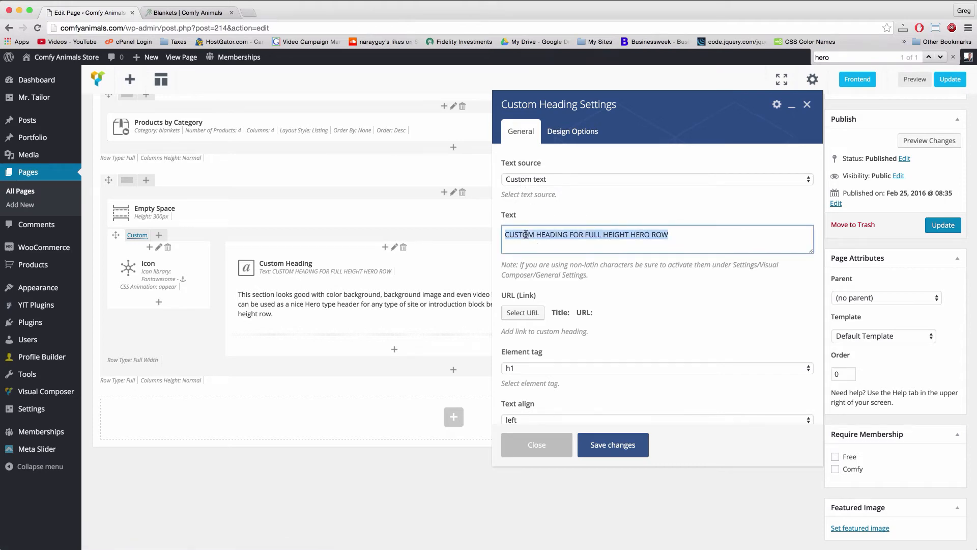
{"action": "type", "text": "Work there sleep here"}
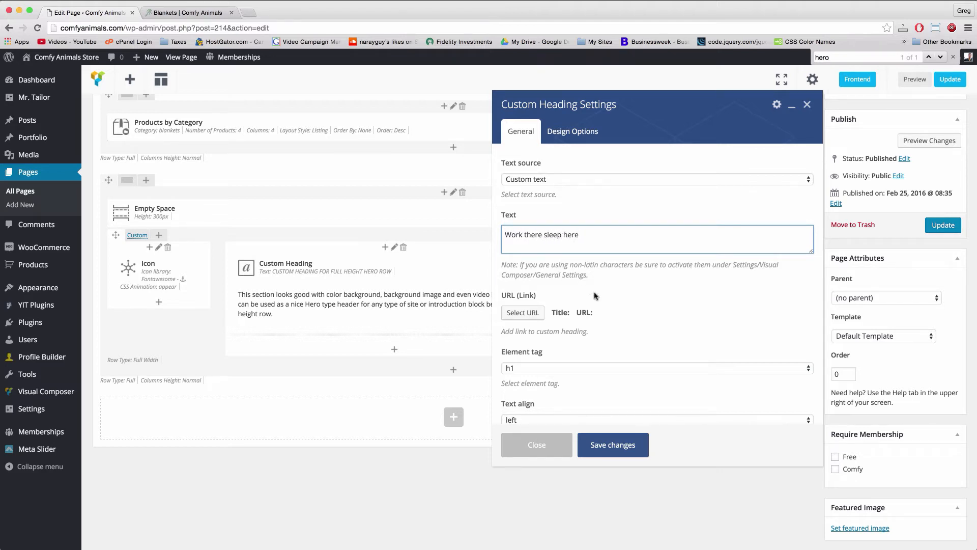
{"action": "left_click", "coordinate": [624, 451]}
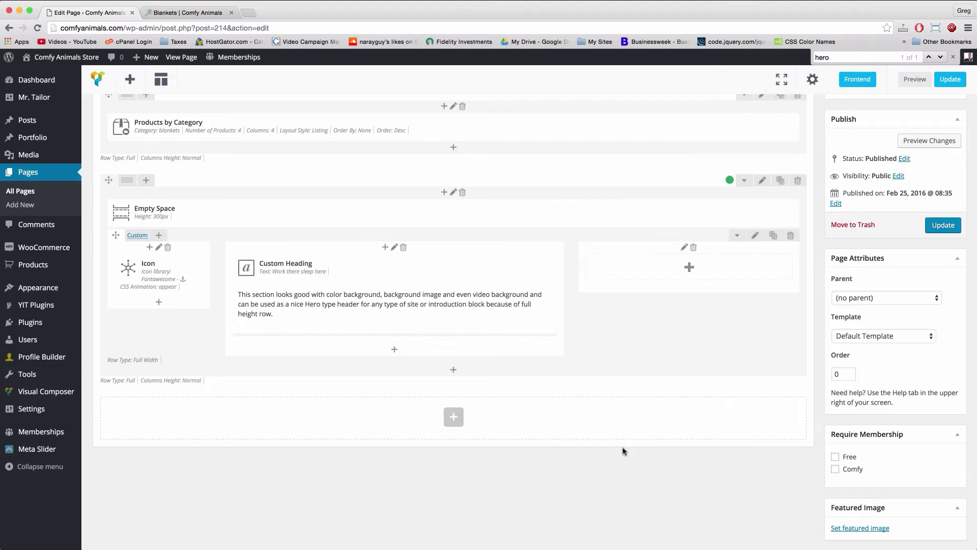
Step: Open the 2016 eCommerce website video notes on dearblogger.org in a new tab and go to the Sitewide Colors section
{"action": "left_click", "coordinate": [249, 13]}
{"action": "type", "text": "dearblogger.org/wp-admin/post.php?post=22943&action=edit"}
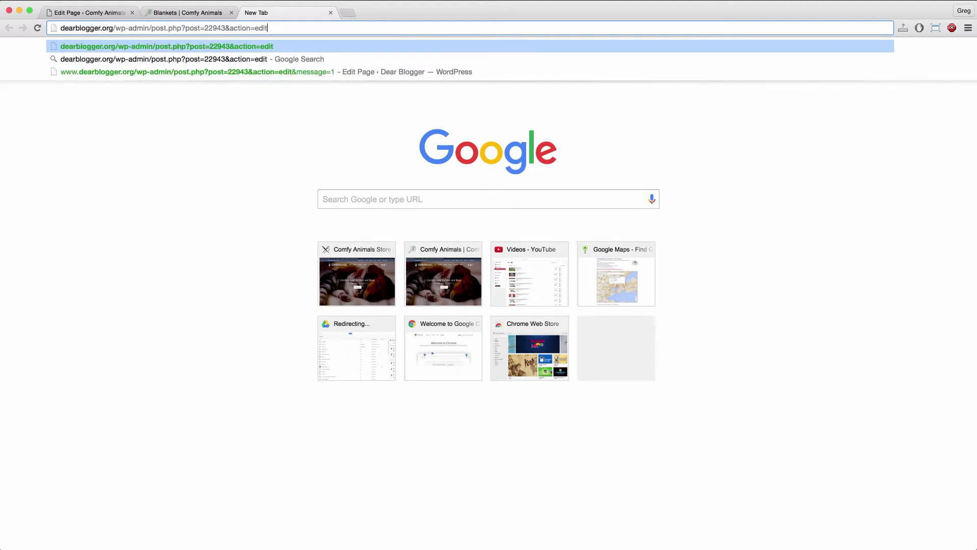
{"action": "key", "text": "Return"}
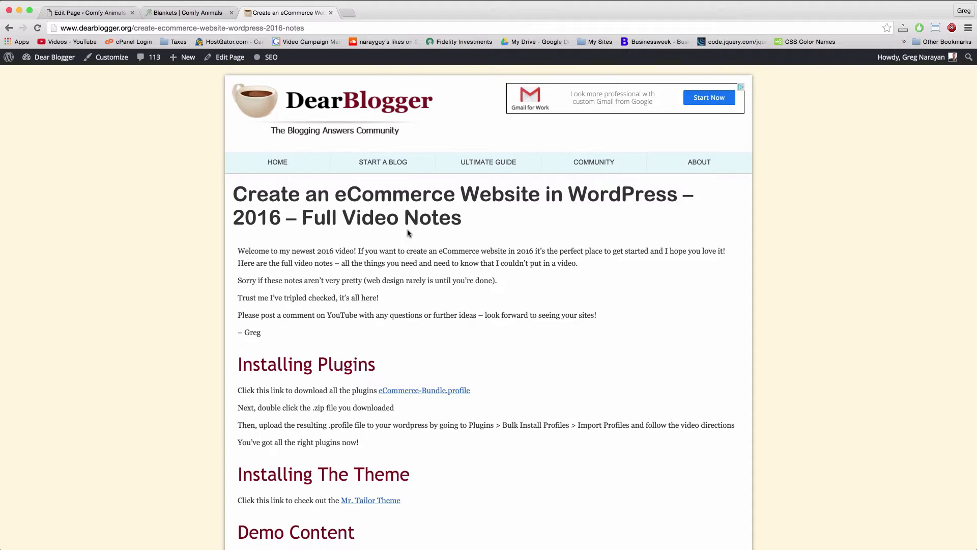
{"action": "scroll", "coordinate": [408, 233], "scroll_direction": "down", "scroll_amount": 10}
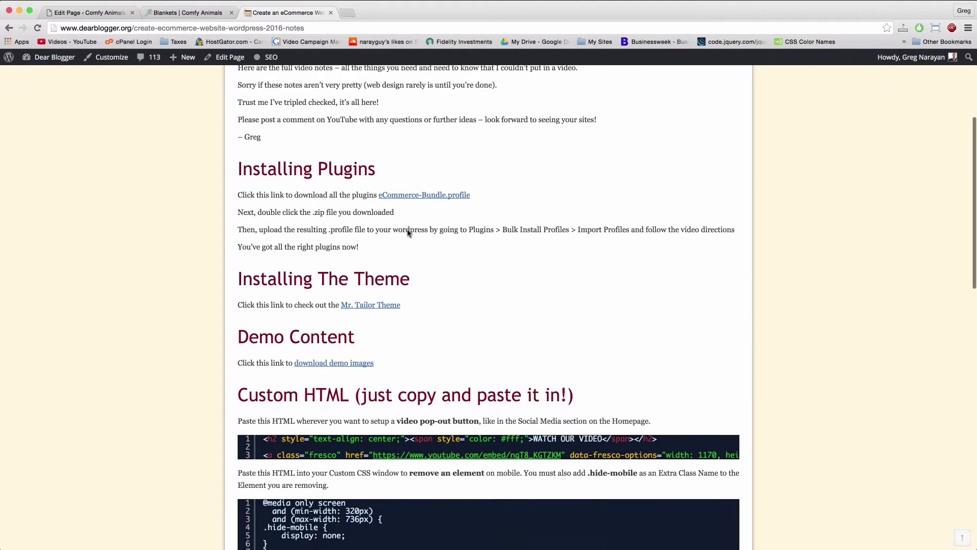
{"action": "scroll", "coordinate": [407, 231], "scroll_direction": "down", "scroll_amount": 12}
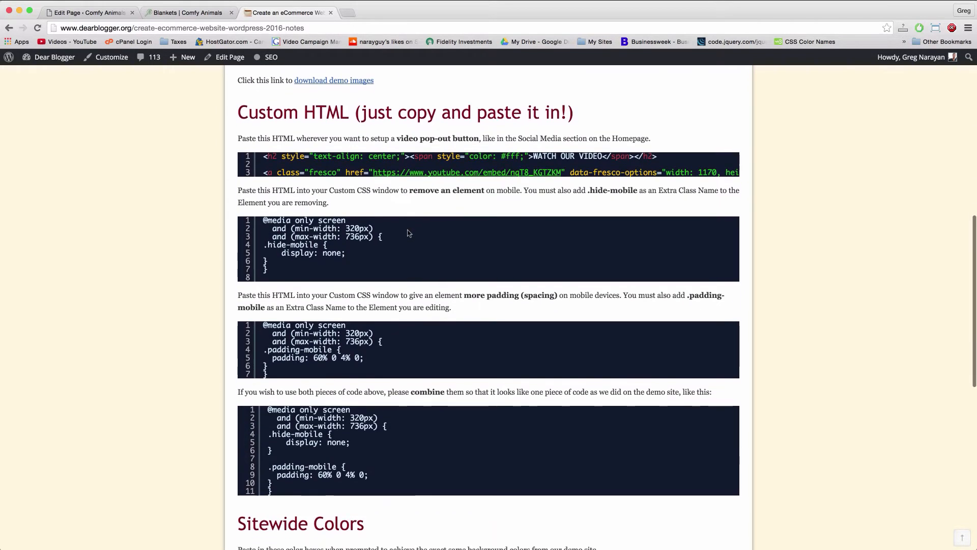
{"action": "scroll", "coordinate": [408, 233], "scroll_direction": "down", "scroll_amount": 9}
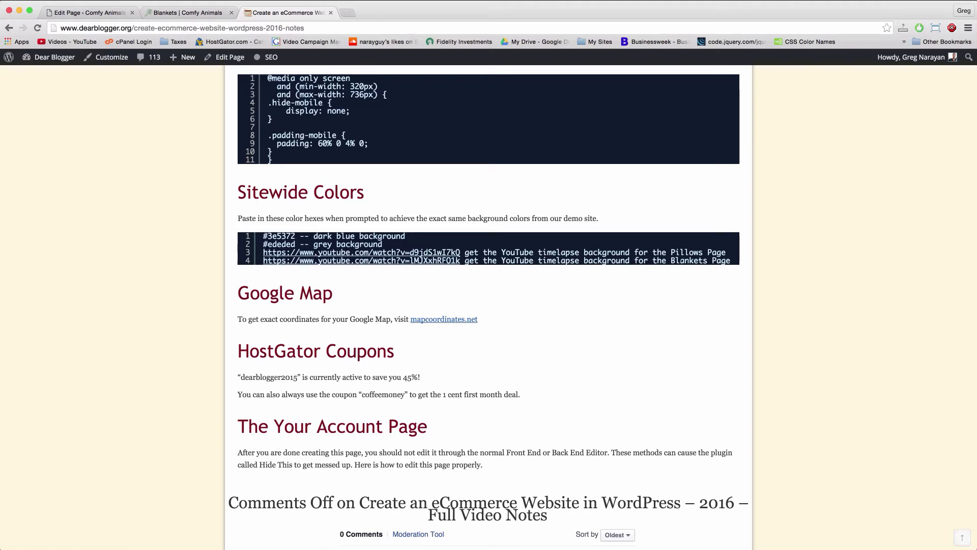
Step: Open the YouTube timelapse linked for the Blankets page, copy the video's URL, and return to the page editor by closing the video
{"action": "left_click", "coordinate": [375, 260]}
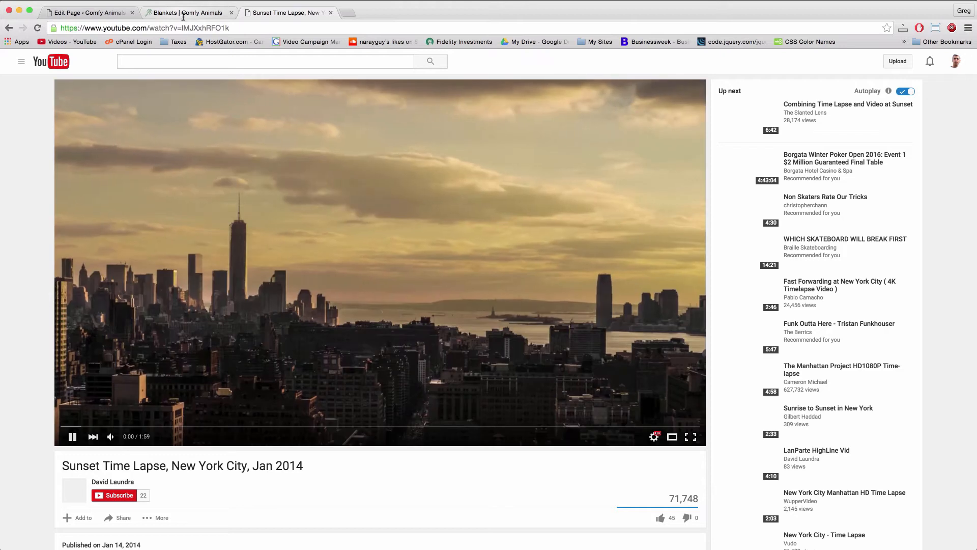
{"action": "left_click", "coordinate": [187, 28]}
{"action": "right_click", "coordinate": [189, 30]}
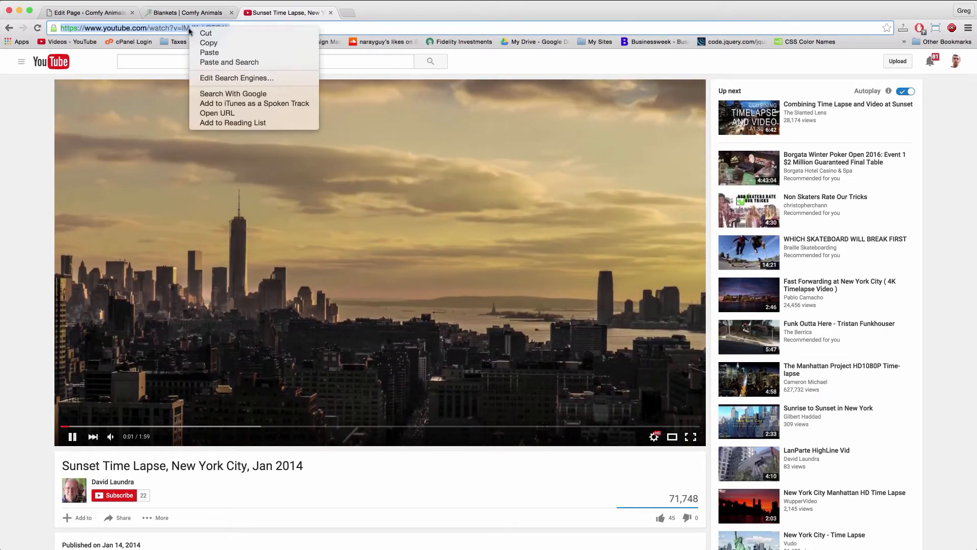
{"action": "left_click", "coordinate": [209, 43]}
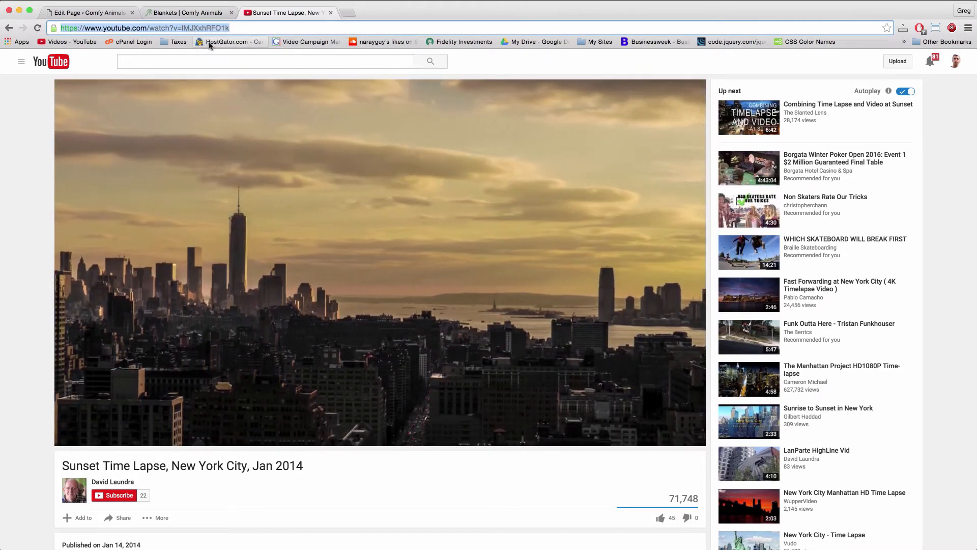
{"action": "left_click", "coordinate": [332, 13]}
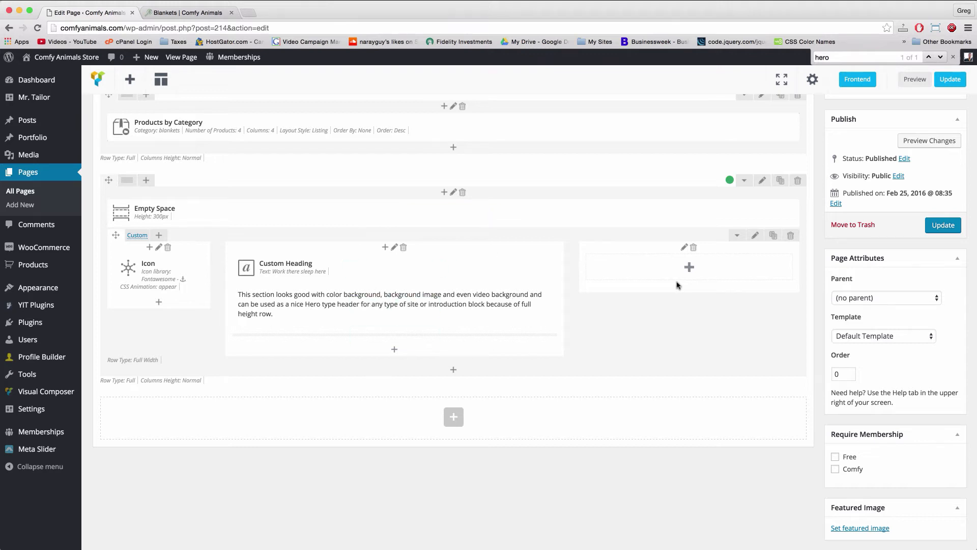
Step: Enable the video background in the hero row's settings and paste the copied timelapse URL as its YouTube link
{"action": "left_click", "coordinate": [762, 182]}
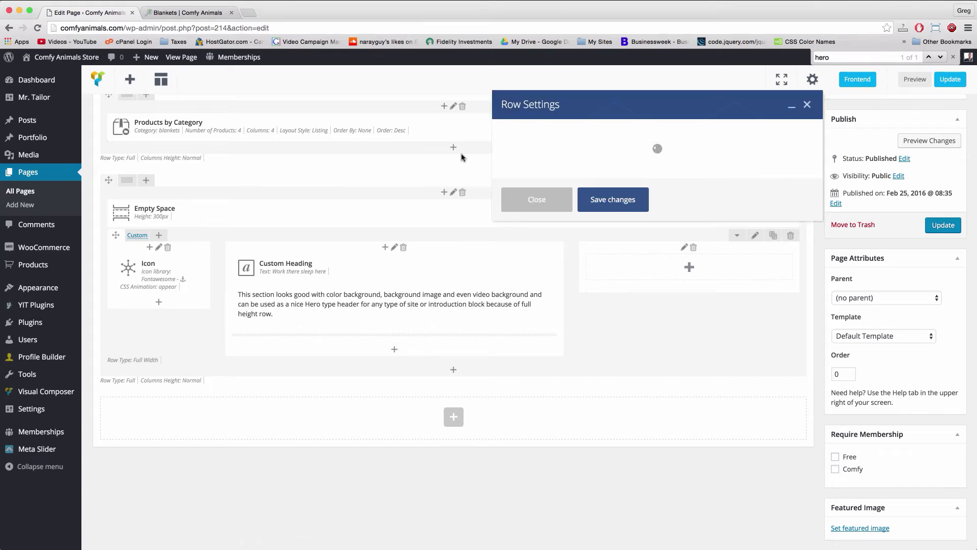
{"action": "scroll", "coordinate": [558, 249], "scroll_direction": "down", "scroll_amount": 5}
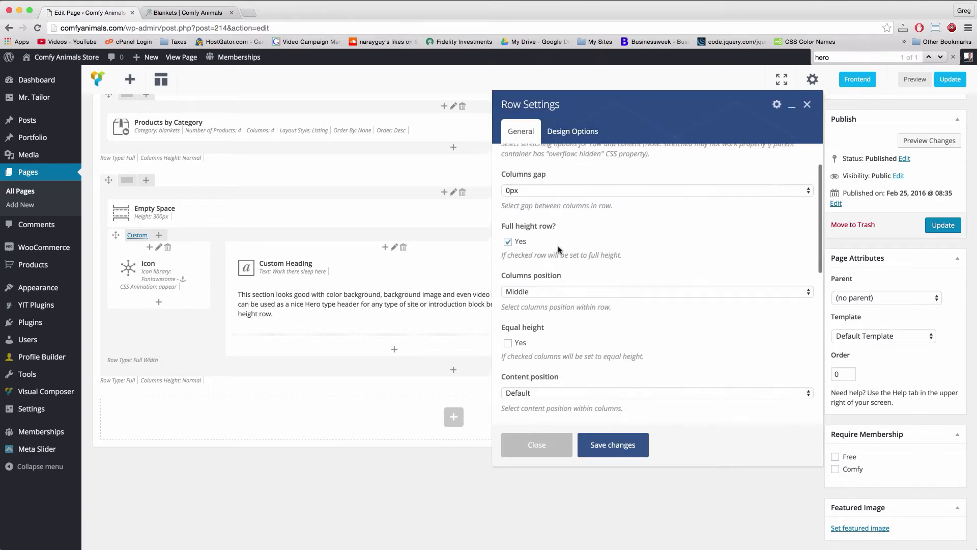
{"action": "scroll", "coordinate": [558, 249], "scroll_direction": "down", "scroll_amount": 2}
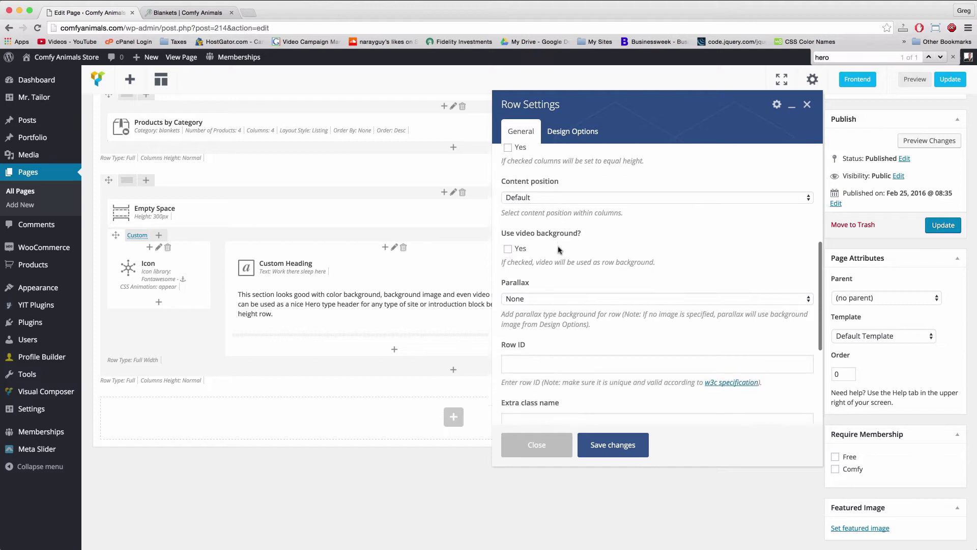
{"action": "left_click", "coordinate": [521, 242]}
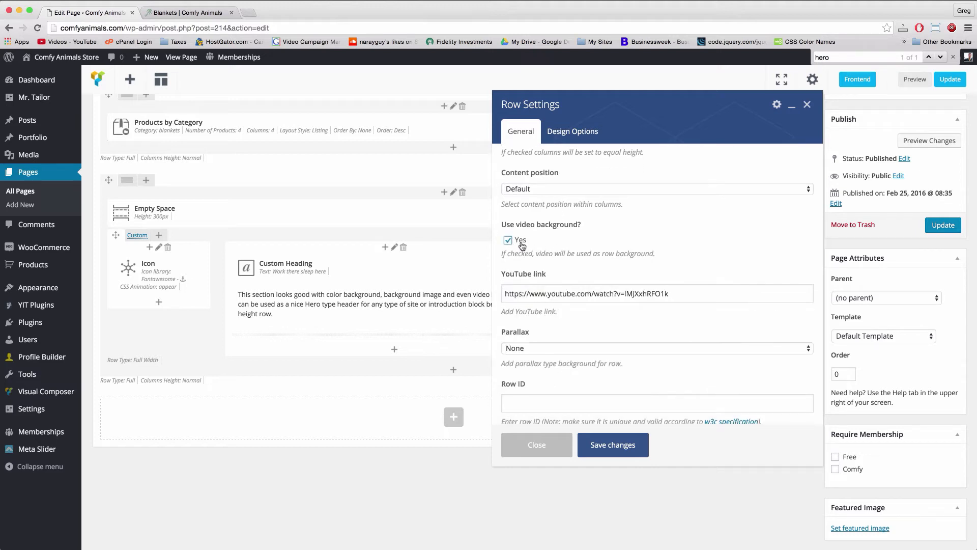
{"action": "triple_click", "coordinate": [570, 293]}
{"action": "key", "text": "super+c"}
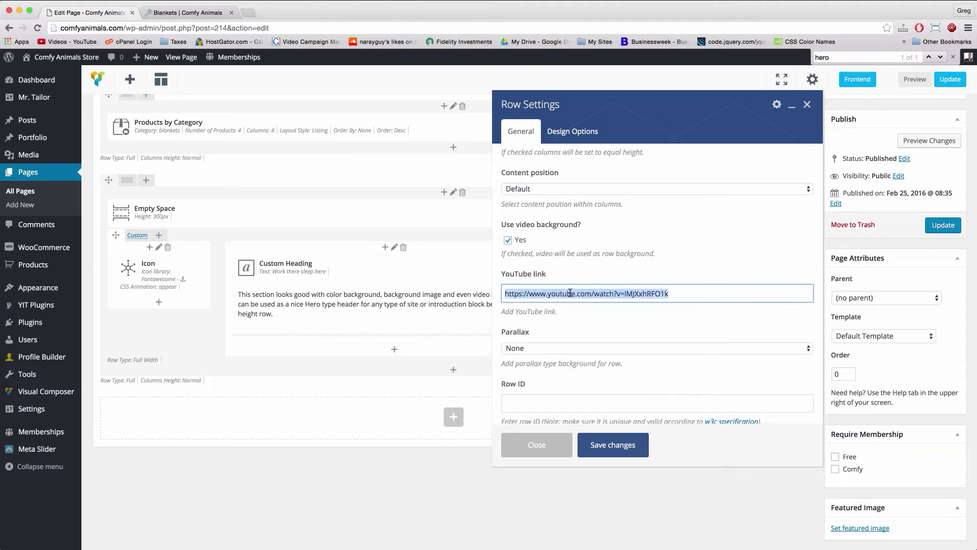
{"action": "right_click", "coordinate": [570, 294]}
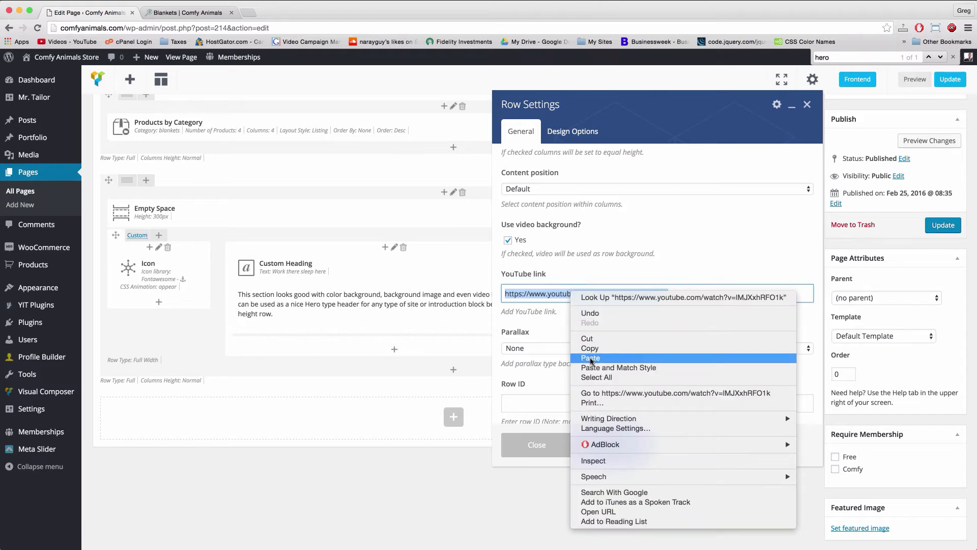
{"action": "left_click", "coordinate": [590, 358]}
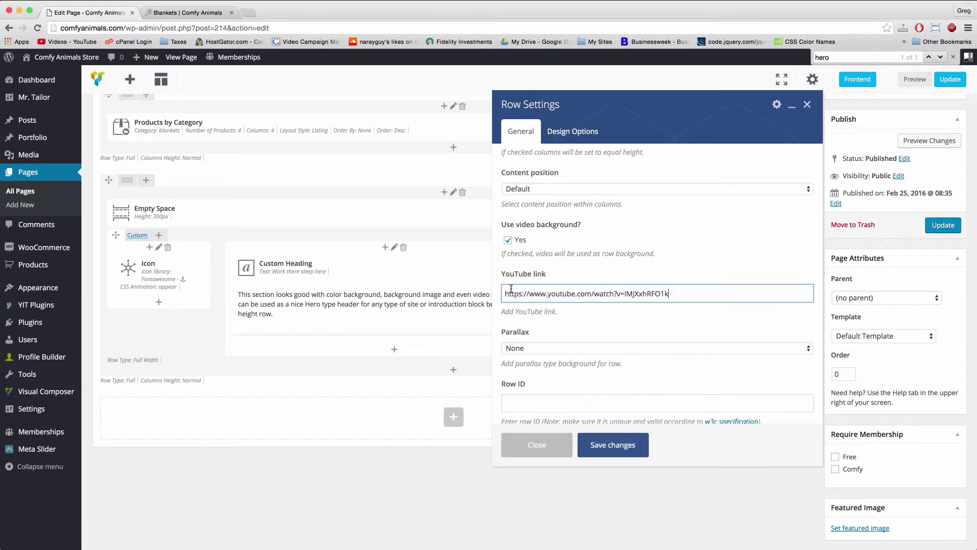
Step: Save the hero row's settings with parallax left at None and update the Blankets page
{"action": "scroll", "coordinate": [657, 294], "scroll_direction": "down", "scroll_amount": 5}
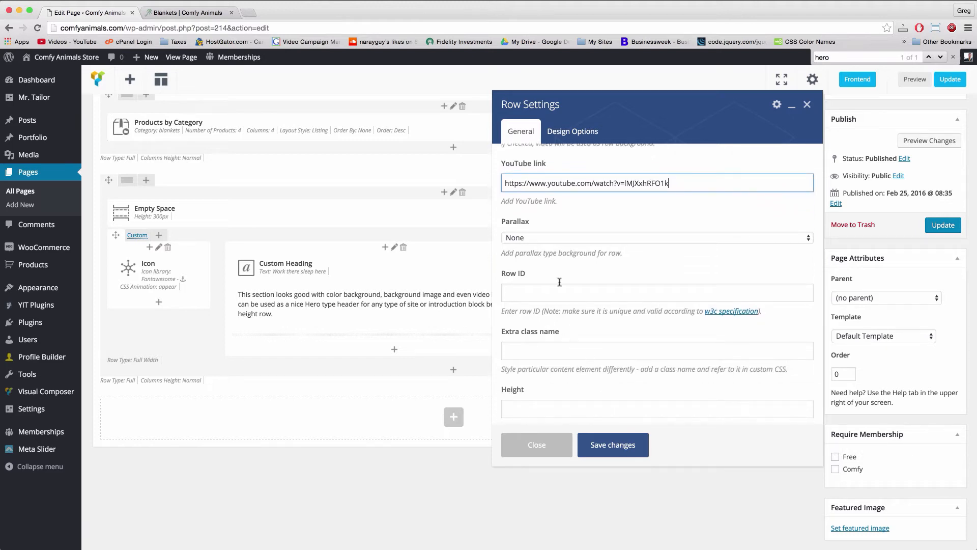
{"action": "left_click", "coordinate": [553, 239]}
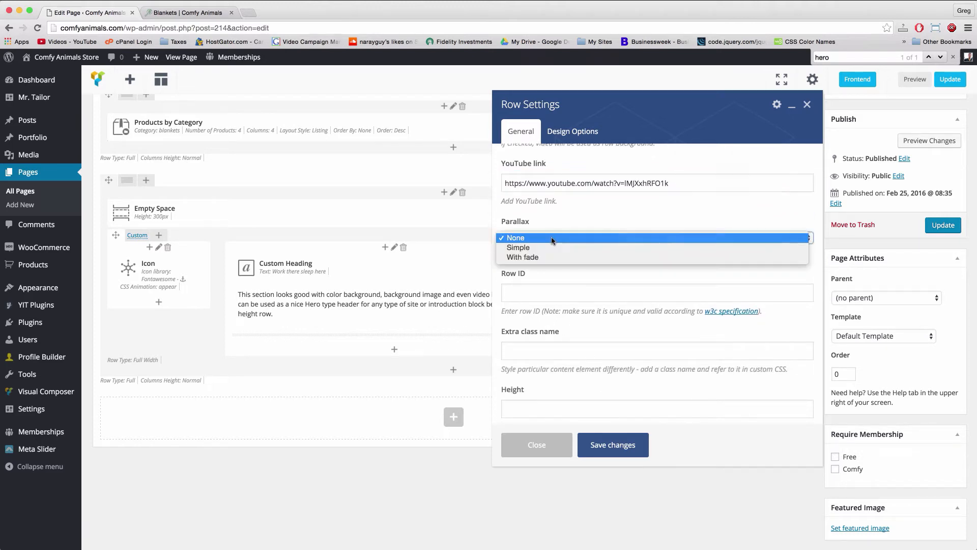
{"action": "left_click", "coordinate": [541, 238]}
{"action": "scroll", "coordinate": [569, 238], "scroll_direction": "down", "scroll_amount": 6}
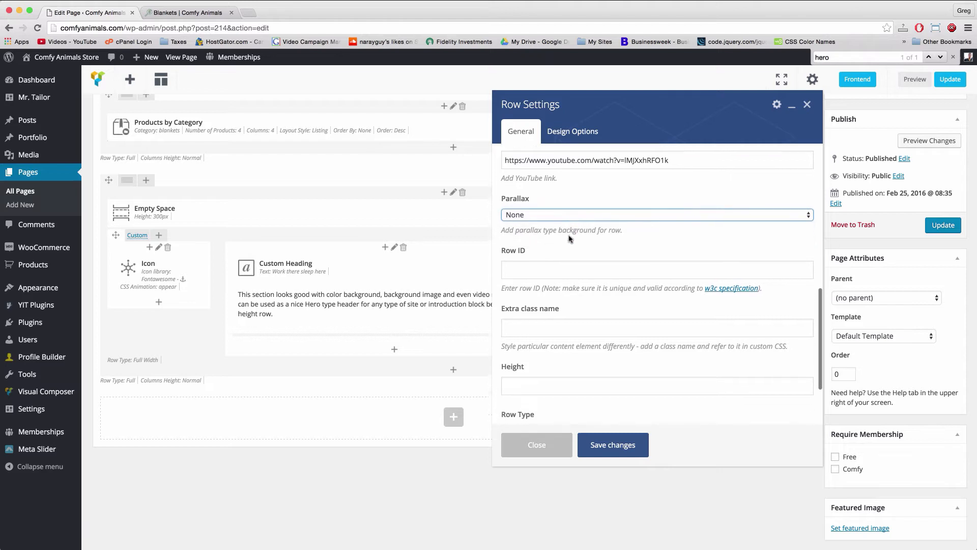
{"action": "scroll", "coordinate": [569, 238], "scroll_direction": "down", "scroll_amount": 2}
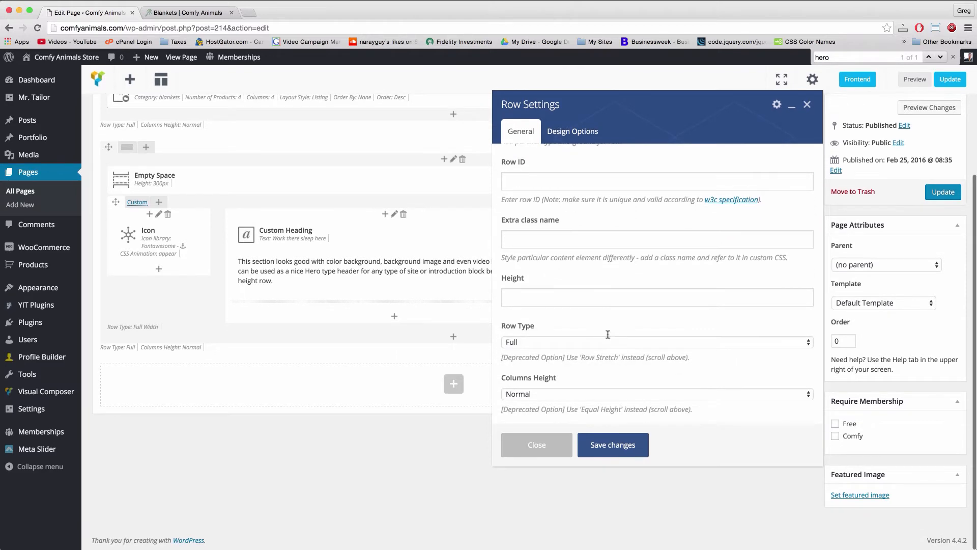
{"action": "left_click", "coordinate": [613, 452]}
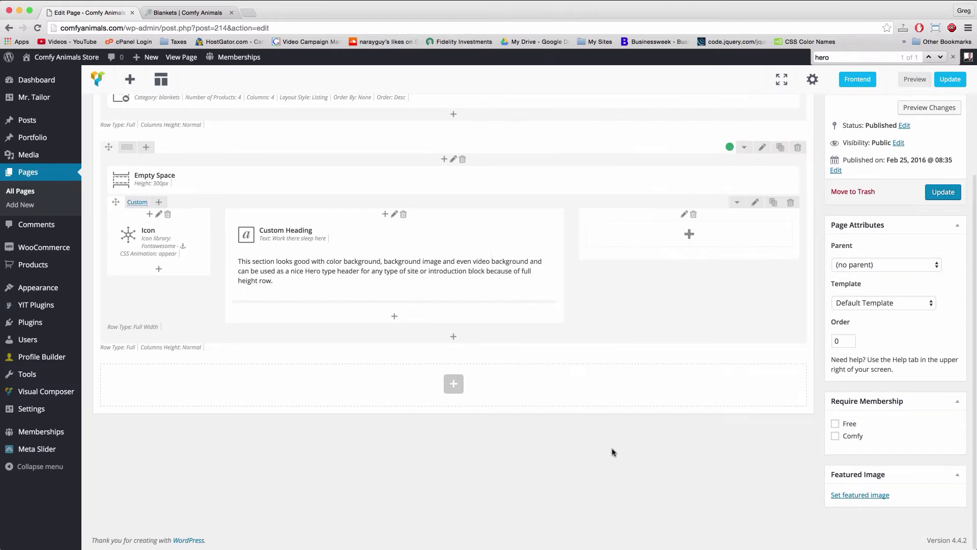
{"action": "scroll", "coordinate": [527, 411], "scroll_direction": "up", "scroll_amount": 7}
{"action": "scroll", "coordinate": [528, 410], "scroll_direction": "down", "scroll_amount": 2}
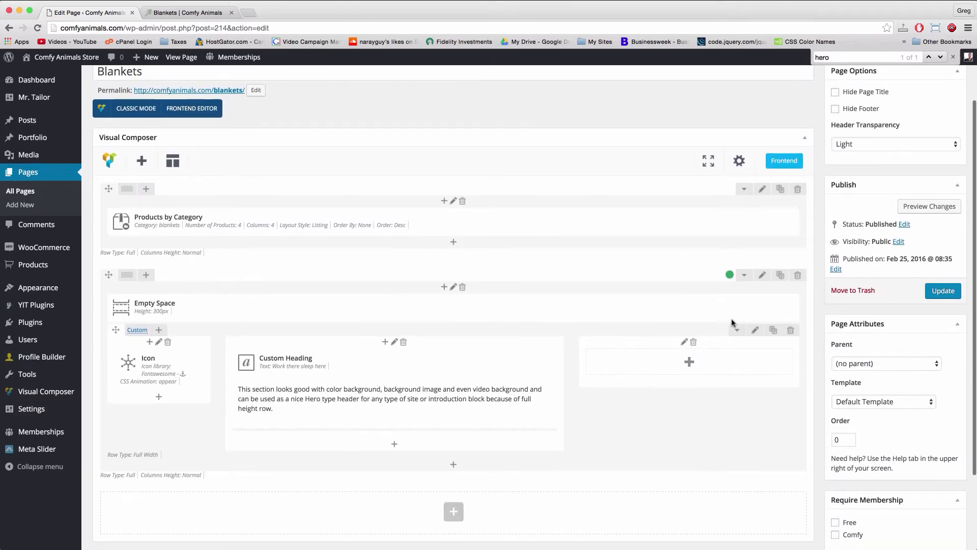
{"action": "left_click", "coordinate": [941, 294]}
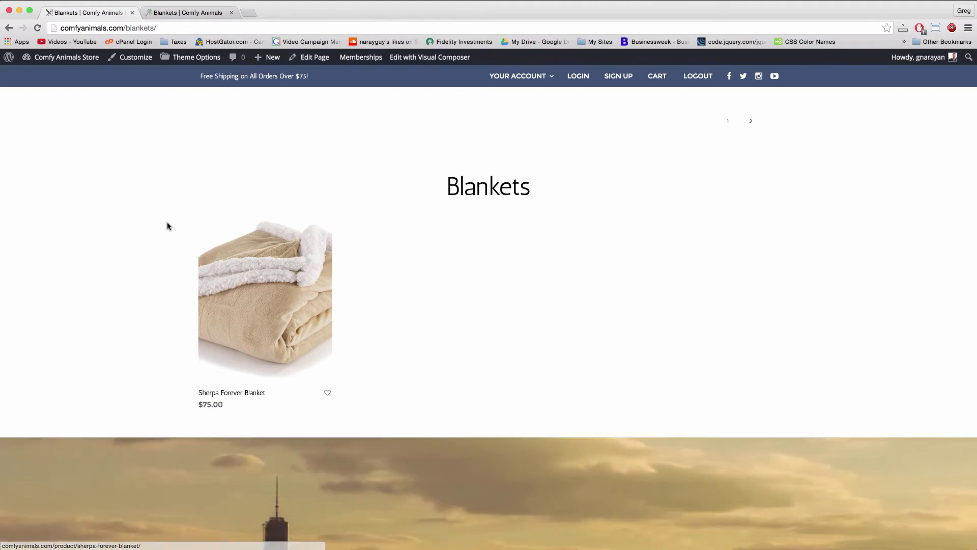
Step: Examine the header, the hero's video background and the legibility of its text on the live Blankets page
{"action": "scroll", "coordinate": [168, 226], "scroll_direction": "down", "scroll_amount": 1}
{"action": "scroll", "coordinate": [170, 225], "scroll_direction": "down", "scroll_amount": 4}
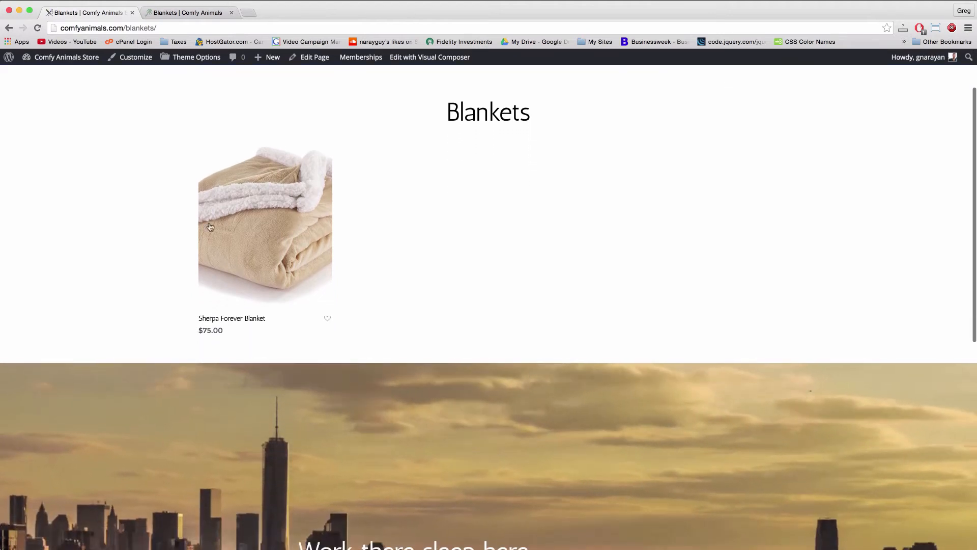
{"action": "scroll", "coordinate": [409, 255], "scroll_direction": "down", "scroll_amount": 6}
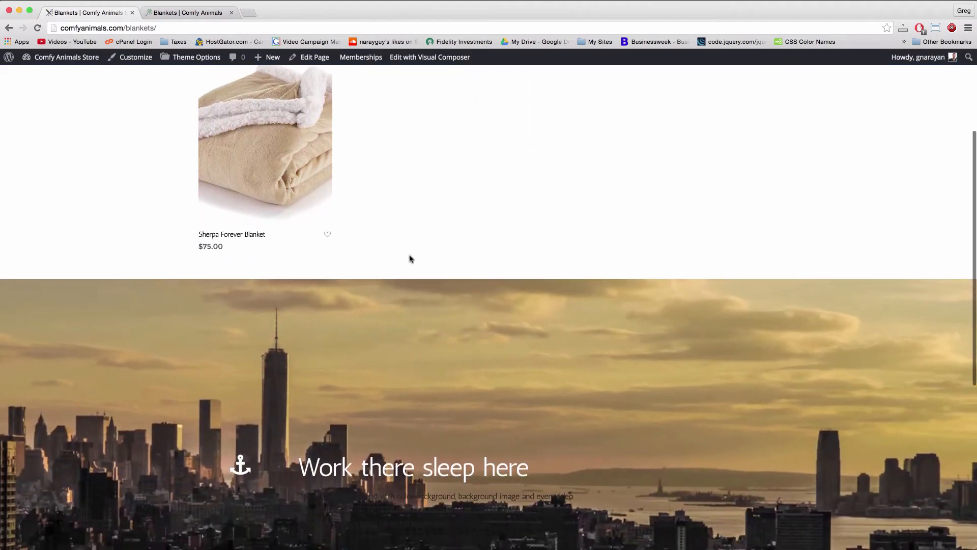
{"action": "scroll", "coordinate": [455, 307], "scroll_direction": "down", "scroll_amount": 3}
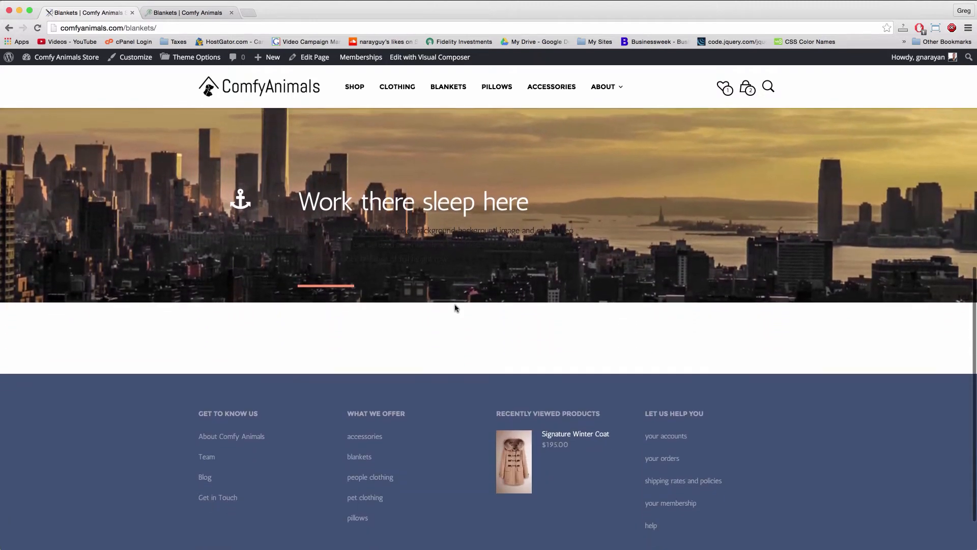
{"action": "scroll", "coordinate": [455, 307], "scroll_direction": "up", "scroll_amount": 5}
{"action": "scroll", "coordinate": [455, 308], "scroll_direction": "up", "scroll_amount": 1}
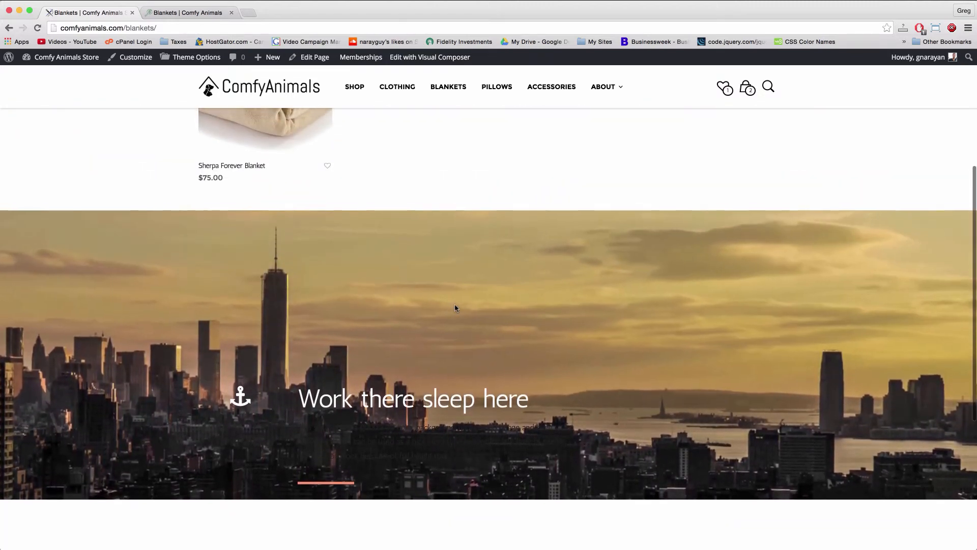
{"action": "scroll", "coordinate": [455, 308], "scroll_direction": "down", "scroll_amount": 1}
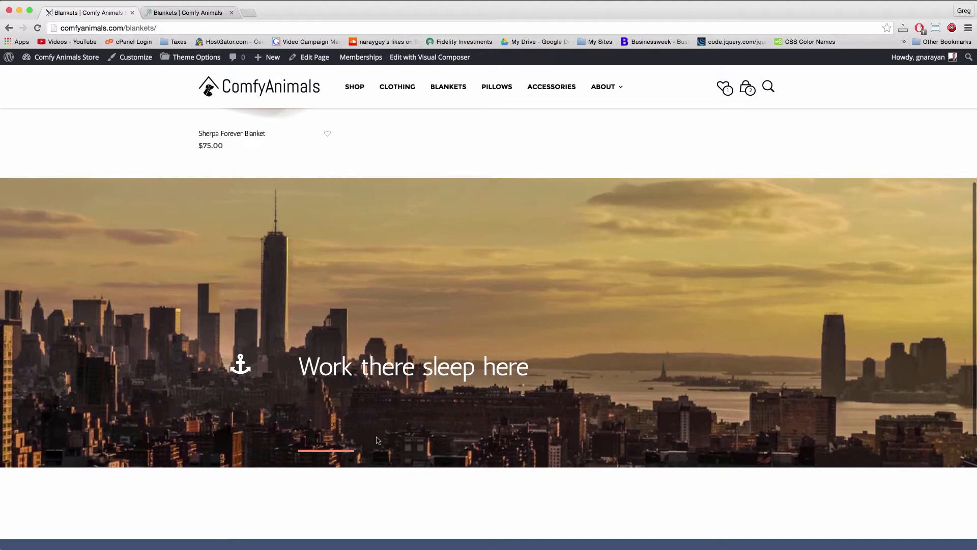
{"action": "scroll", "coordinate": [276, 143], "scroll_direction": "up", "scroll_amount": 7}
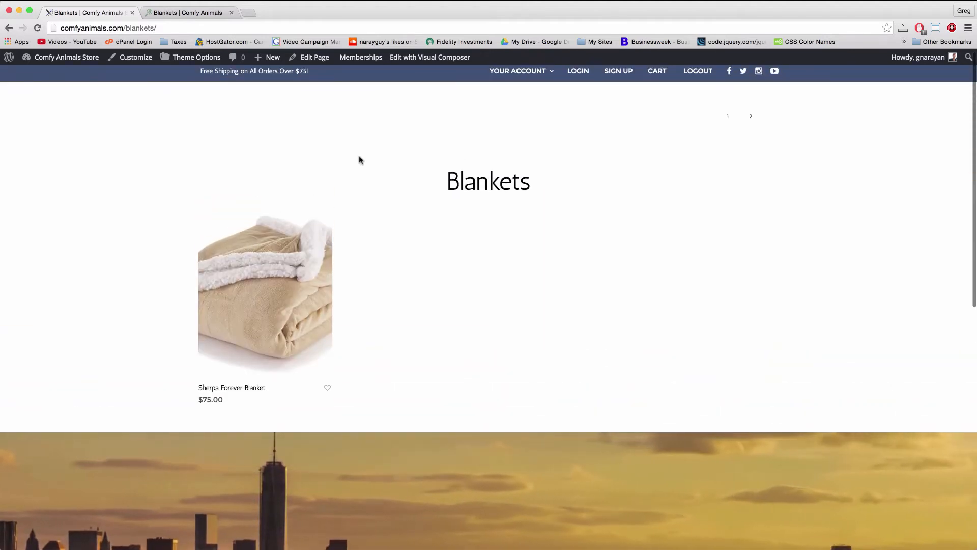
Step: Open the Blankets page for editing and set its Header Transparency to Dark
{"action": "left_click", "coordinate": [322, 59]}
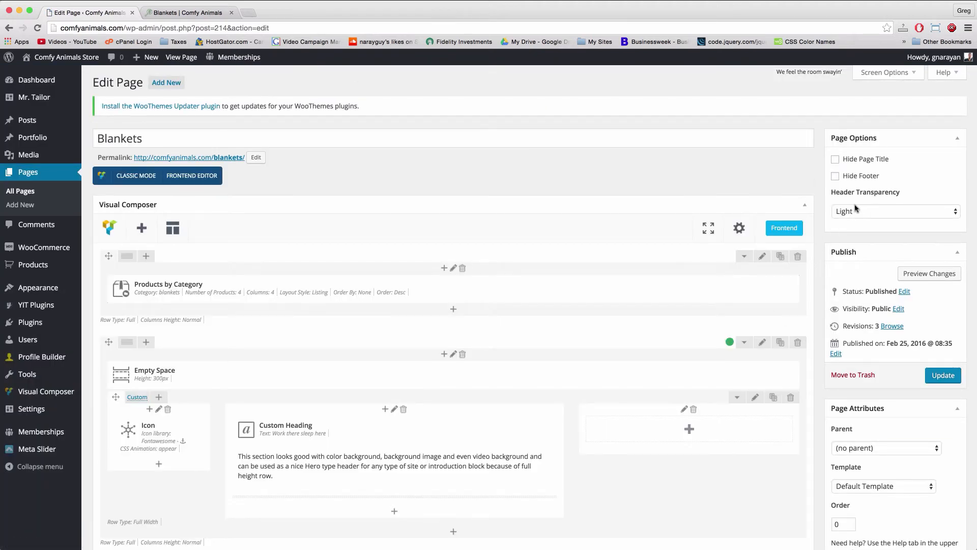
{"action": "left_click", "coordinate": [864, 216]}
{"action": "left_click", "coordinate": [847, 221]}
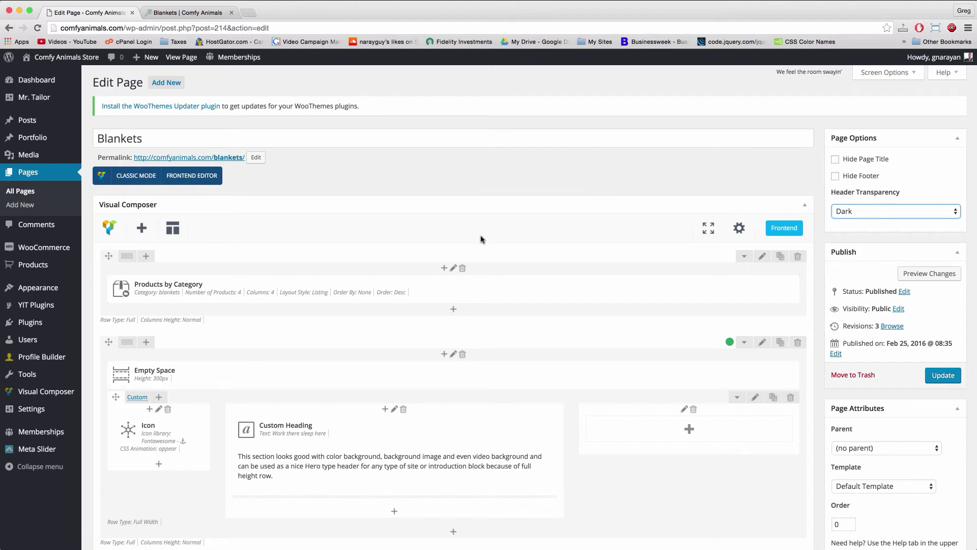
Step: Change the color of all the hero section's text block wording to white and save the element's settings
{"action": "scroll", "coordinate": [481, 240], "scroll_direction": "down", "scroll_amount": 5}
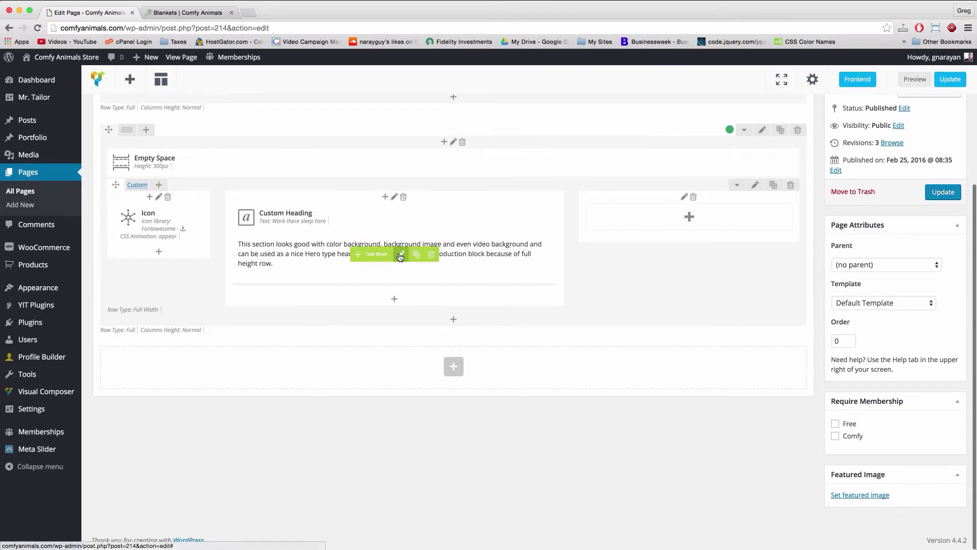
{"action": "left_click", "coordinate": [400, 254]}
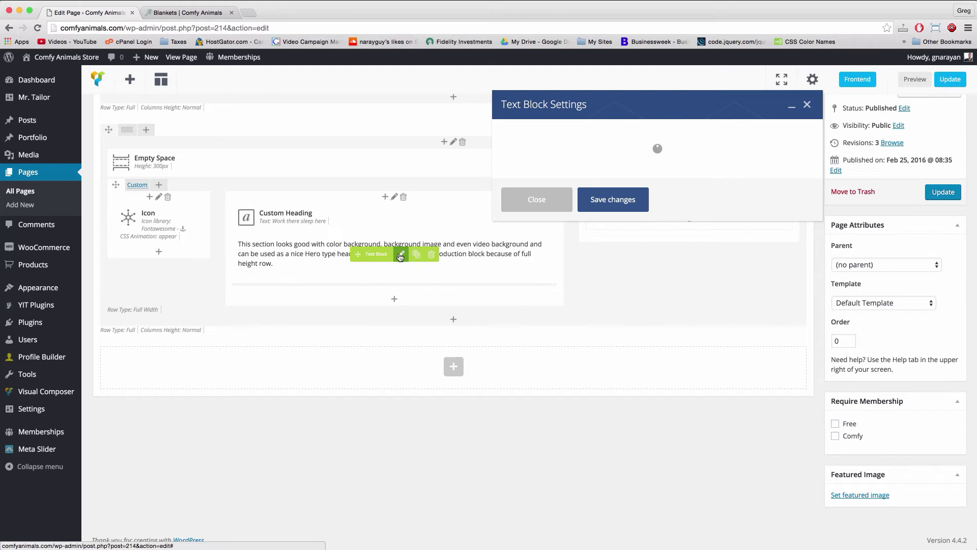
{"action": "left_click_drag", "start_coordinate": [661, 263], "coordinate": [501, 249]}
{"action": "left_click", "coordinate": [670, 265]}
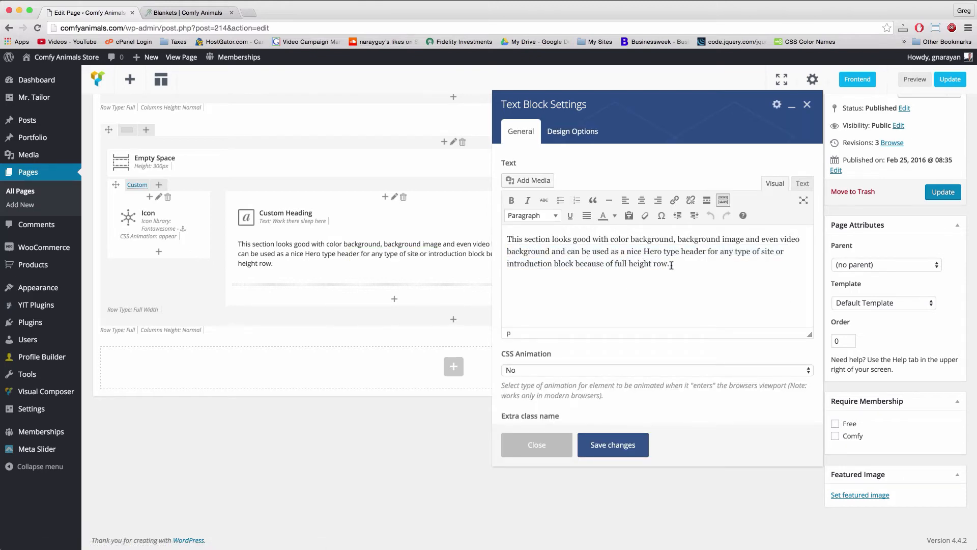
{"action": "left_click_drag", "start_coordinate": [657, 260], "coordinate": [533, 225]}
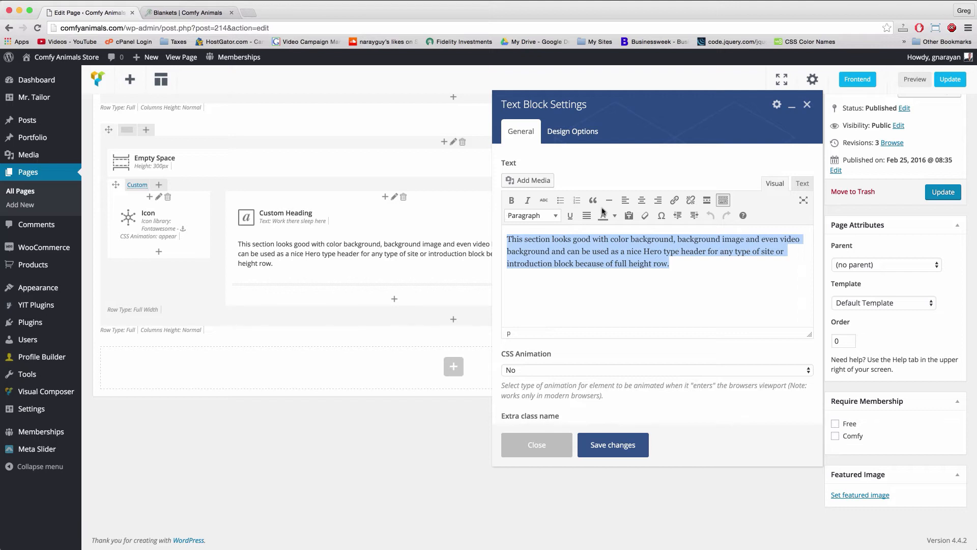
{"action": "left_click", "coordinate": [616, 216]}
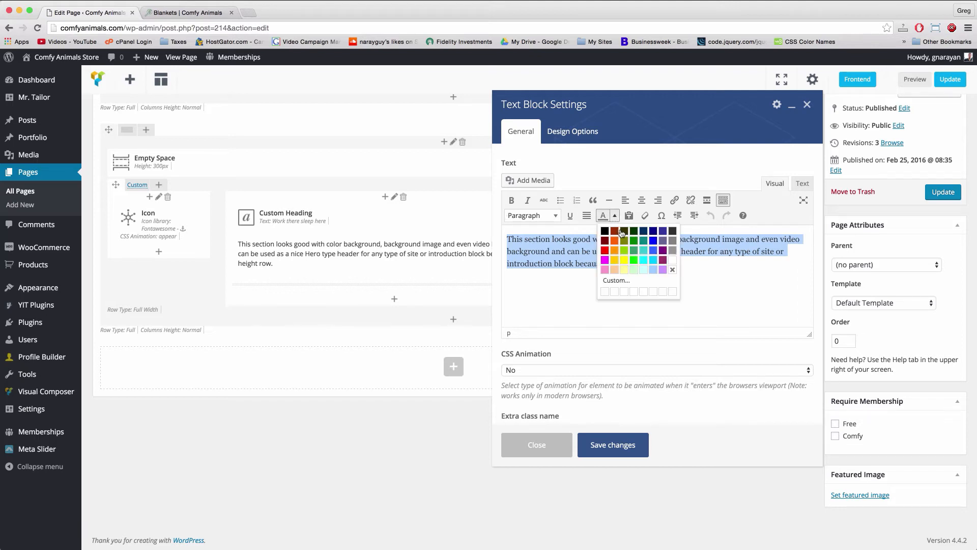
{"action": "left_click", "coordinate": [672, 262]}
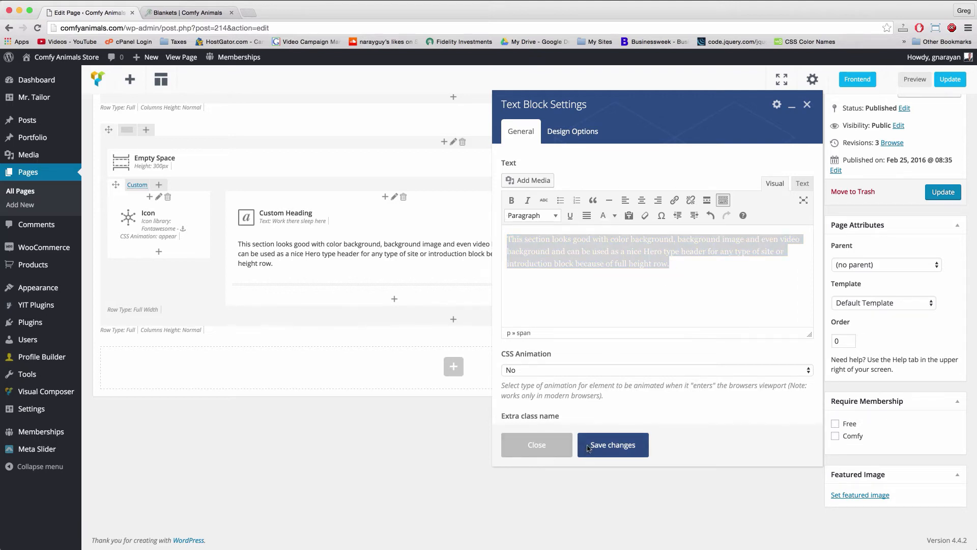
{"action": "left_click", "coordinate": [589, 449]}
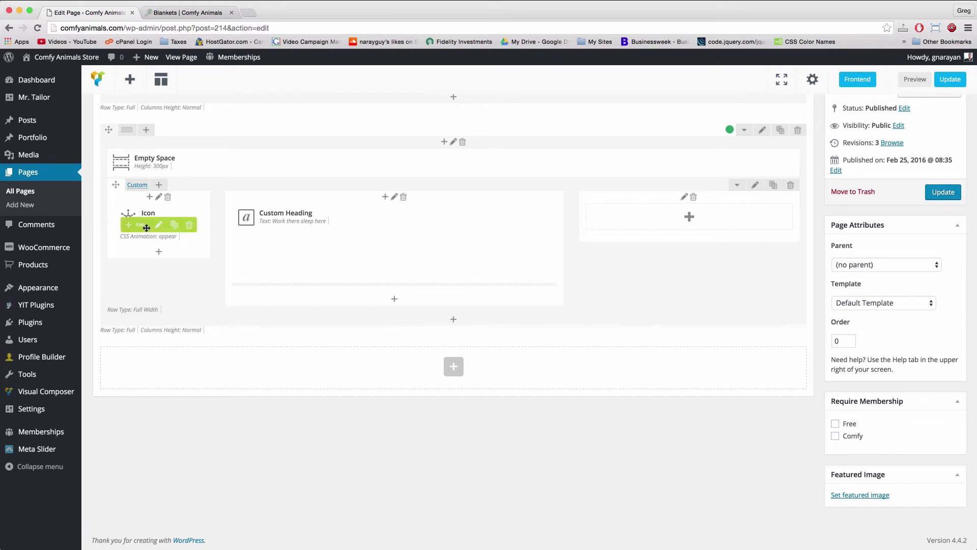
Step: Search the Font Awesome library for "animal" in the hero icon's settings, and close them without changing the icon
{"action": "left_click", "coordinate": [160, 224]}
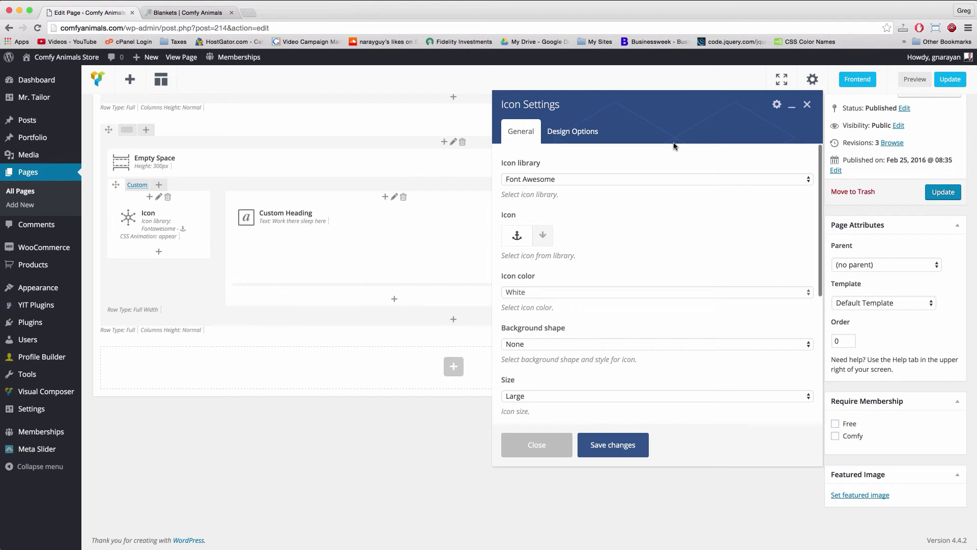
{"action": "left_click", "coordinate": [543, 239]}
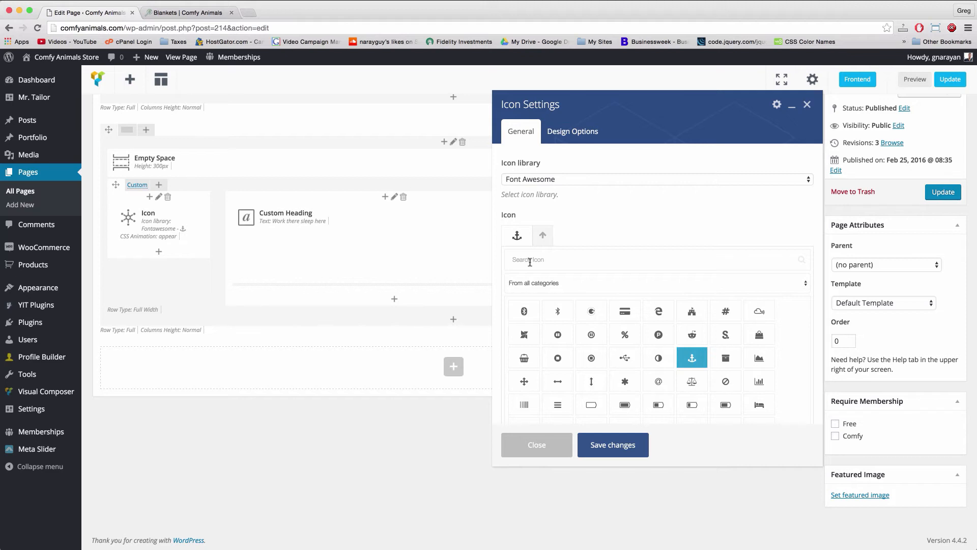
{"action": "left_click", "coordinate": [530, 261]}
{"action": "type", "text": "animal"}
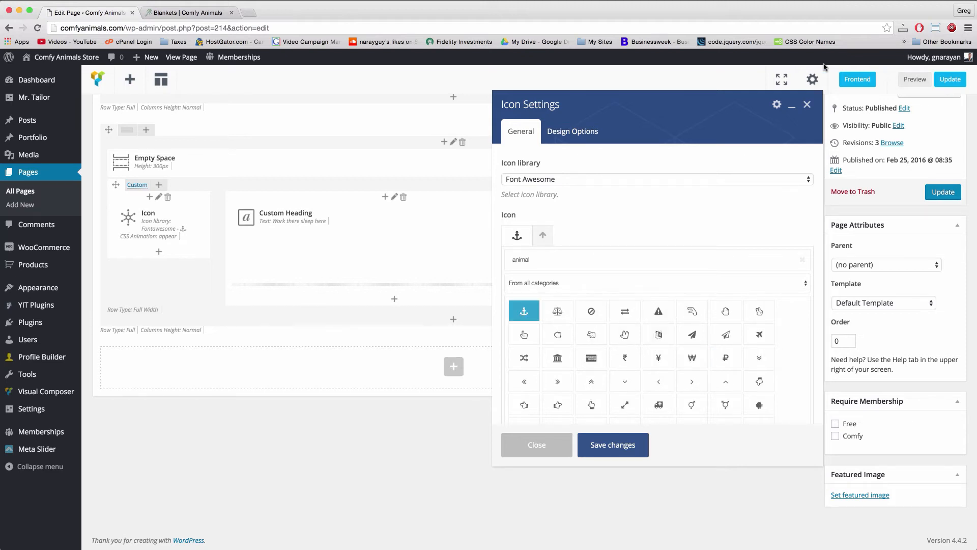
{"action": "left_click", "coordinate": [808, 105]}
Step: Update the Blankets page and review the header, product listing and video hero section on the live page
{"action": "left_click", "coordinate": [936, 191]}
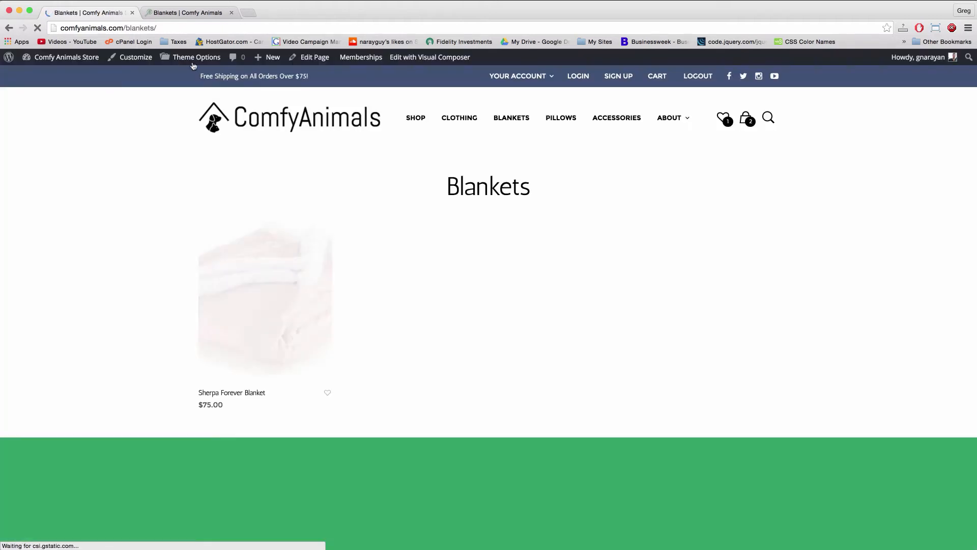
{"action": "scroll", "coordinate": [88, 233], "scroll_direction": "down", "scroll_amount": 6}
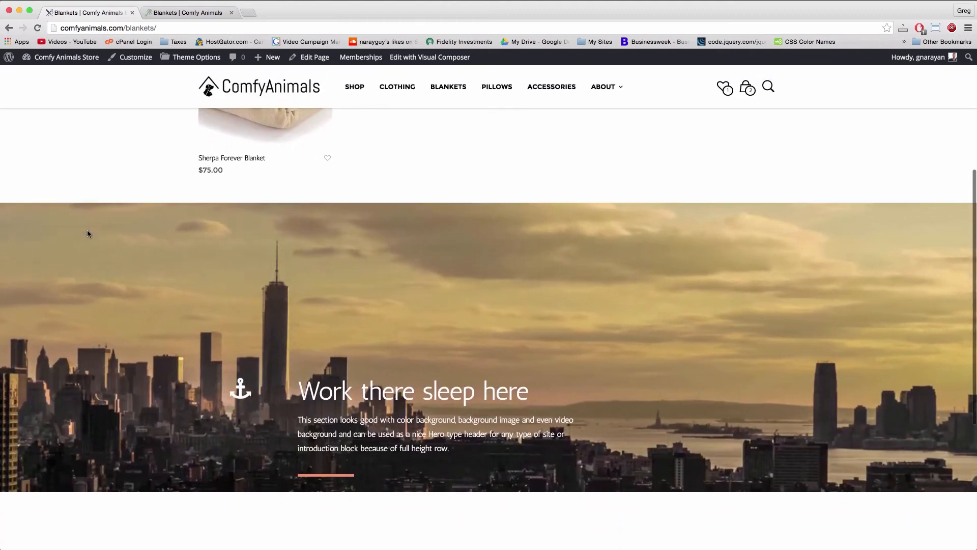
{"action": "scroll", "coordinate": [87, 233], "scroll_direction": "down", "scroll_amount": 2}
{"action": "scroll", "coordinate": [87, 233], "scroll_direction": "up", "scroll_amount": 5}
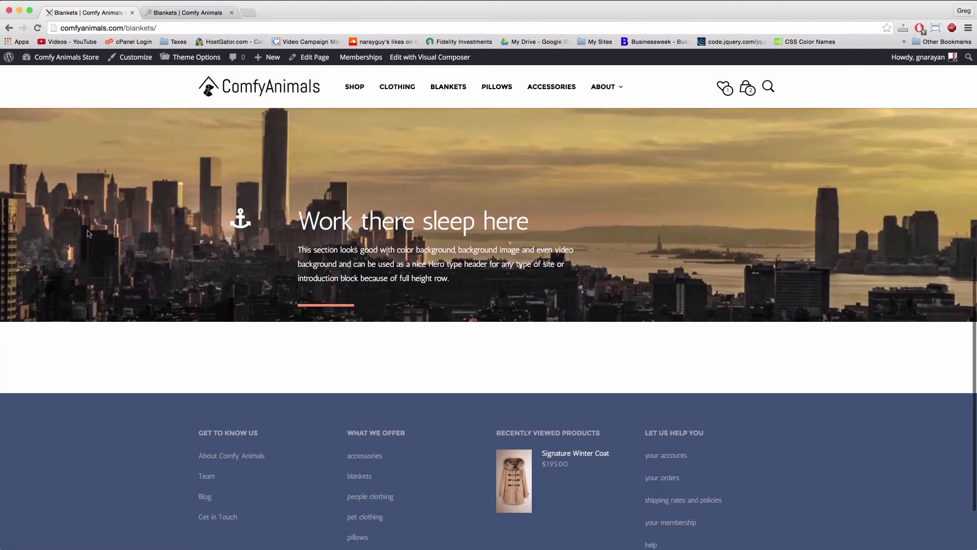
{"action": "scroll", "coordinate": [87, 234], "scroll_direction": "up", "scroll_amount": 5}
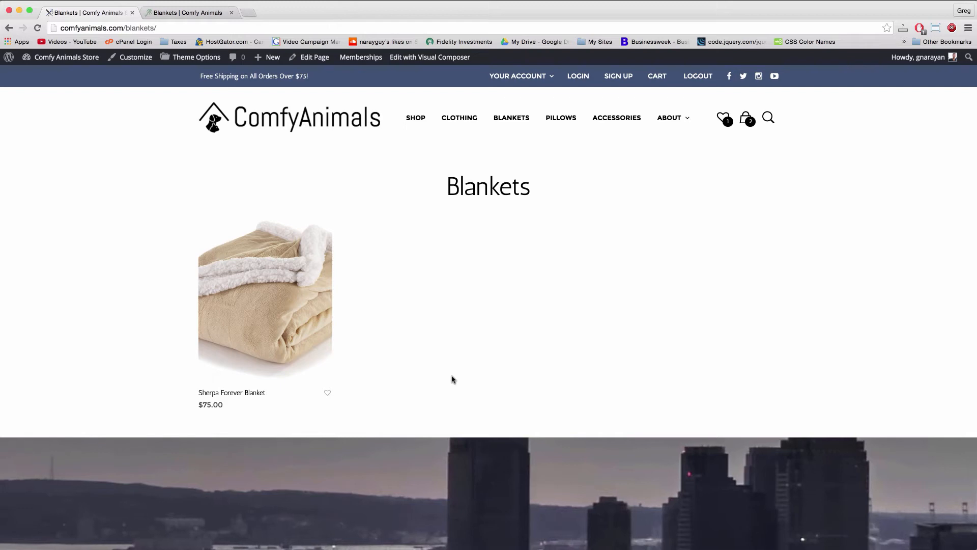
{"action": "scroll", "coordinate": [452, 379], "scroll_direction": "down", "scroll_amount": 2}
{"action": "scroll", "coordinate": [452, 379], "scroll_direction": "down", "scroll_amount": 6}
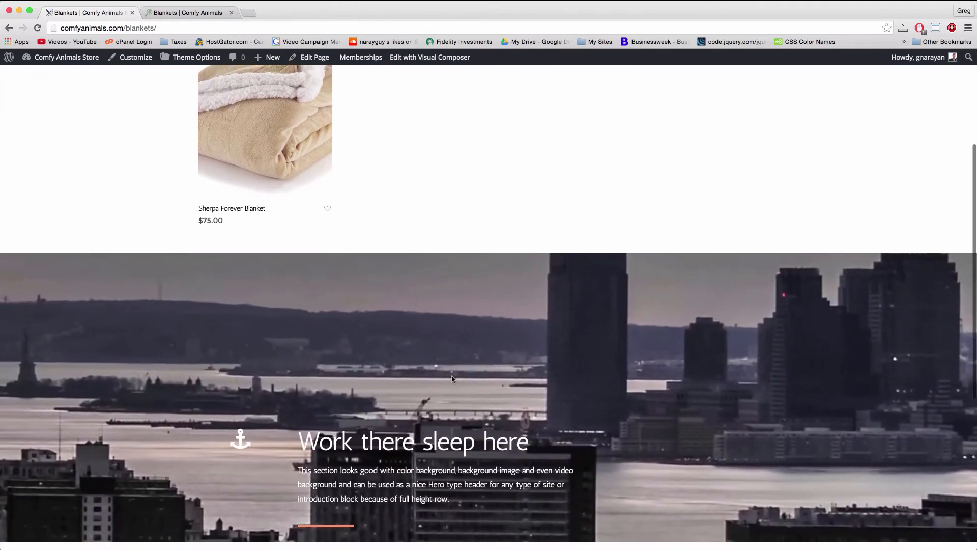
{"action": "scroll", "coordinate": [452, 377], "scroll_direction": "down", "scroll_amount": 1}
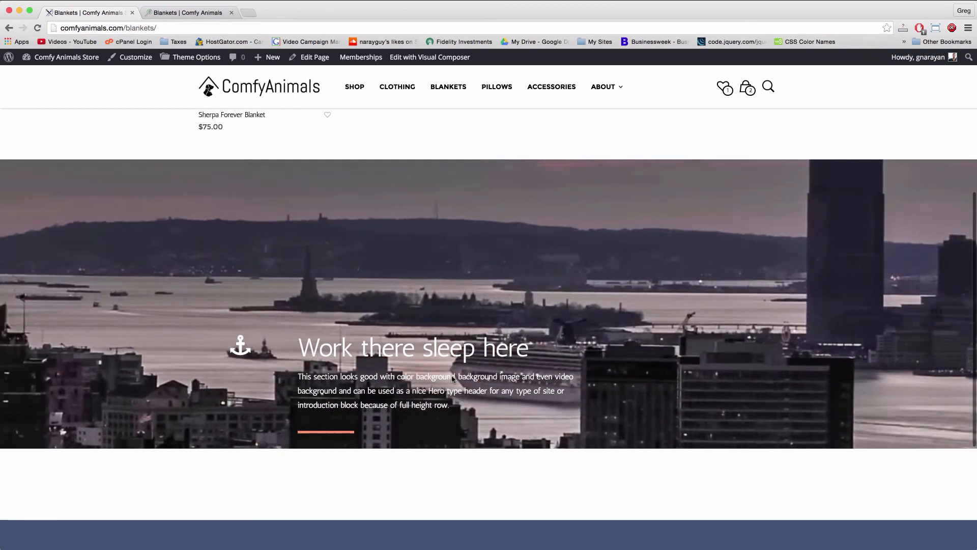
{"action": "scroll", "coordinate": [452, 379], "scroll_direction": "down", "scroll_amount": 1}
{"action": "scroll", "coordinate": [452, 379], "scroll_direction": "down", "scroll_amount": 2}
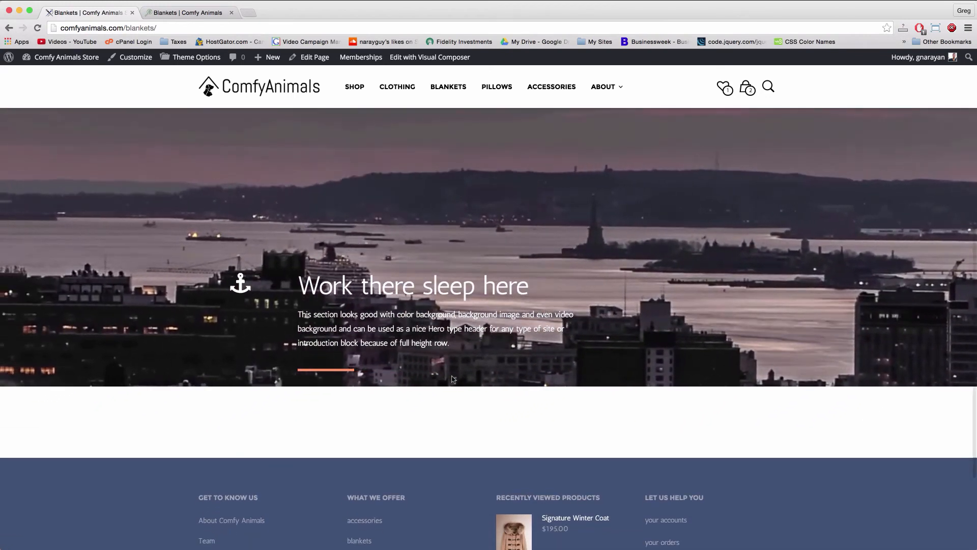
{"action": "scroll", "coordinate": [453, 380], "scroll_direction": "up", "scroll_amount": 5}
{"action": "scroll", "coordinate": [452, 379], "scroll_direction": "up", "scroll_amount": 5}
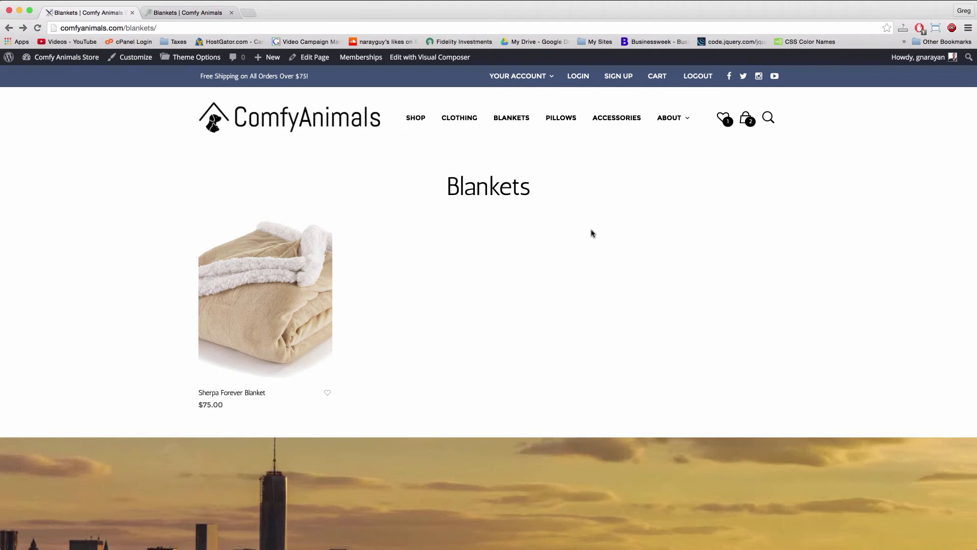
Step: Review the Pillows category page on the live store, and start creating a new page
{"action": "left_click", "coordinate": [564, 119]}
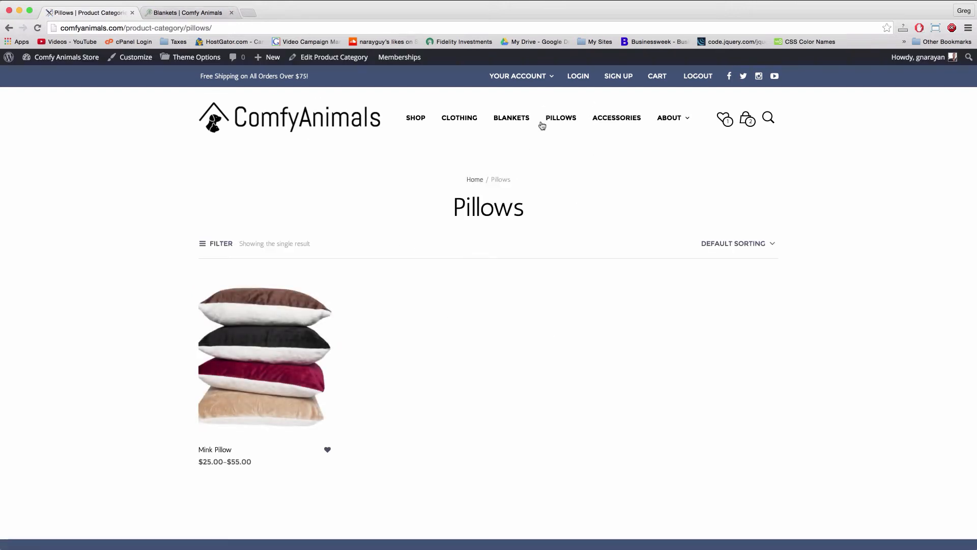
{"action": "scroll", "coordinate": [452, 255], "scroll_direction": "down", "scroll_amount": 2}
{"action": "scroll", "coordinate": [452, 255], "scroll_direction": "up", "scroll_amount": 2}
{"action": "mouse_move", "coordinate": [268, 55]}
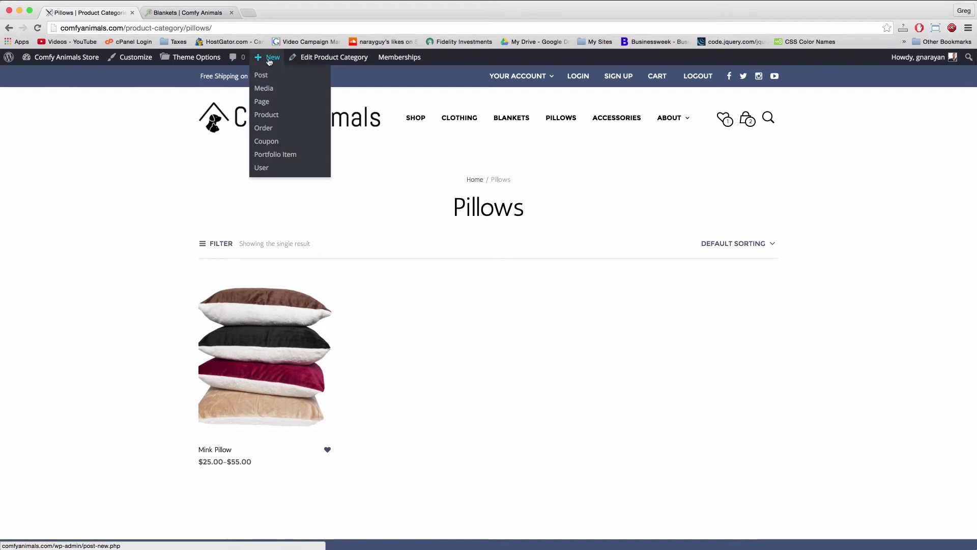
{"action": "left_click", "coordinate": [269, 90]}
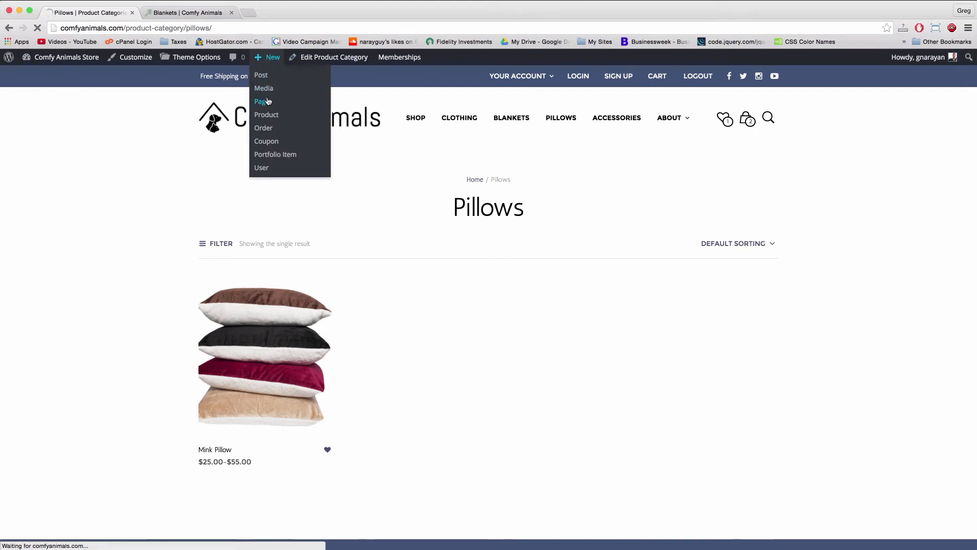
{"action": "left_click", "coordinate": [268, 101]}
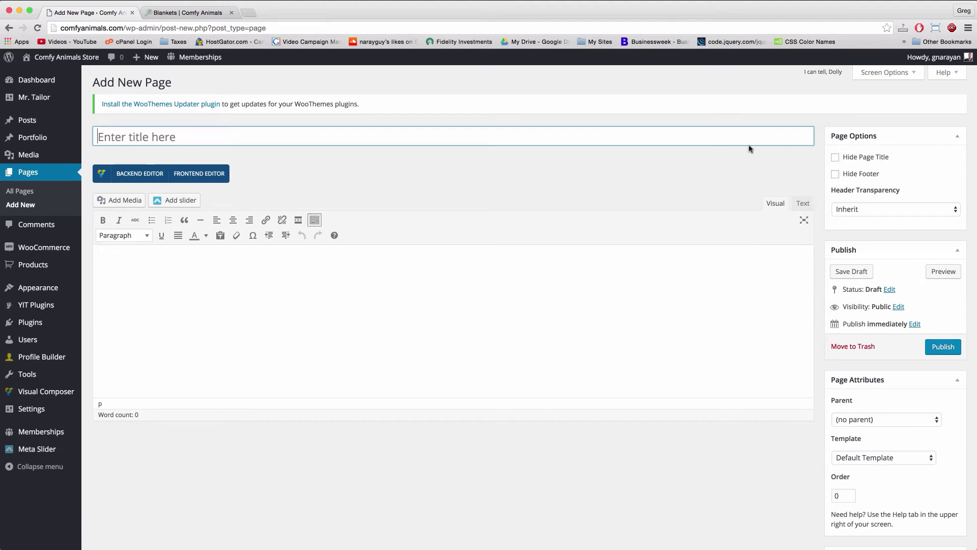
Step: Set the new page's Header Transparency to Dark and title the page Pillows
{"action": "left_click", "coordinate": [879, 210]}
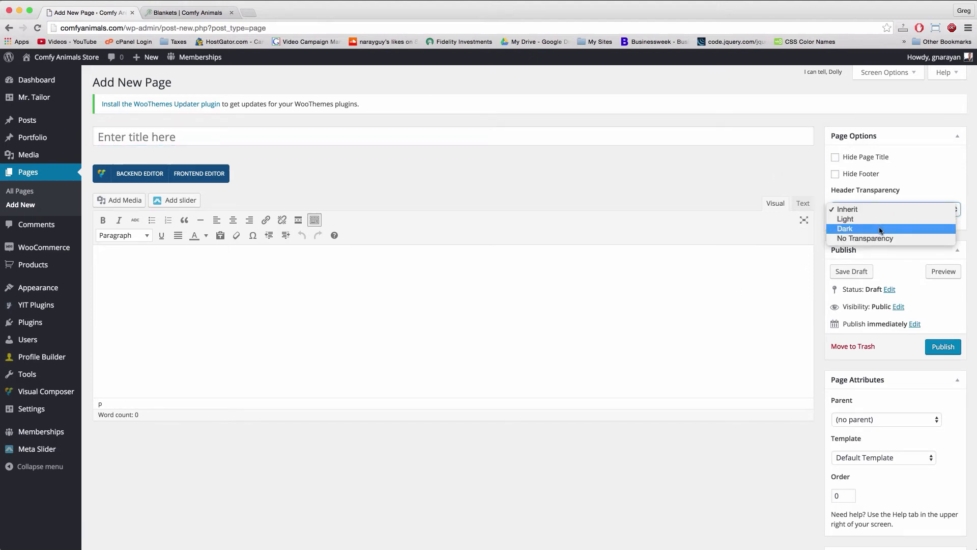
{"action": "left_click", "coordinate": [880, 227]}
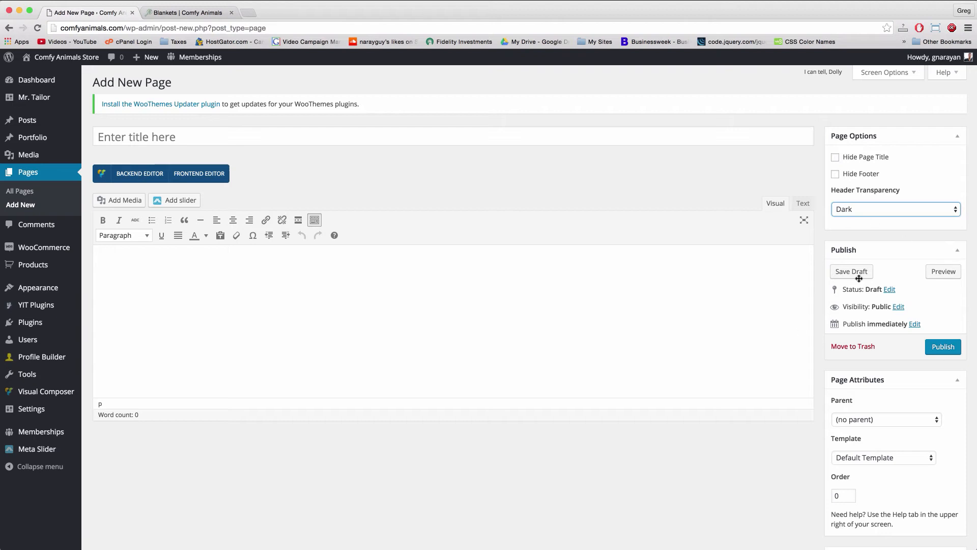
{"action": "left_click", "coordinate": [265, 134]}
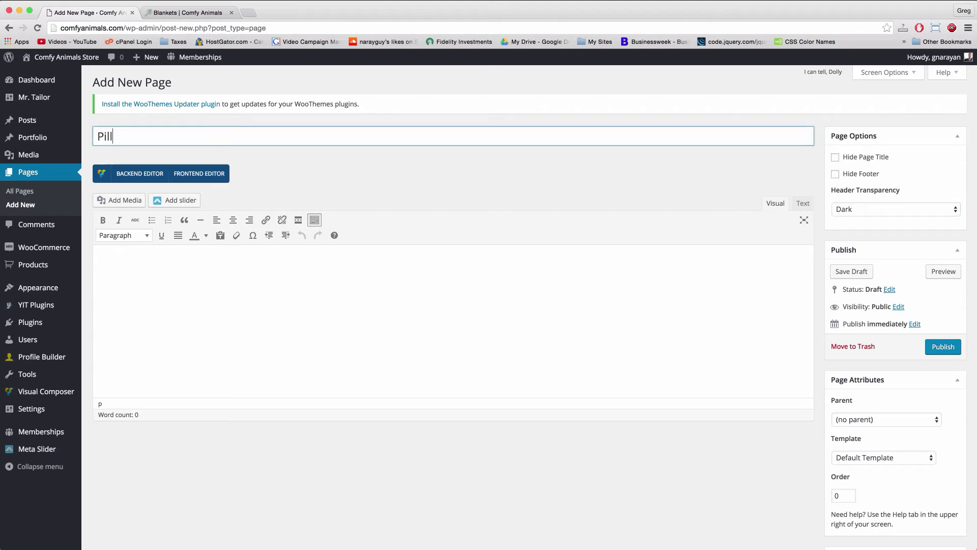
{"action": "left_click", "coordinate": [275, 251]}
Step: In the backend editor, add a Products by Category element, set its category to Pillows and save it
{"action": "left_click", "coordinate": [142, 174]}
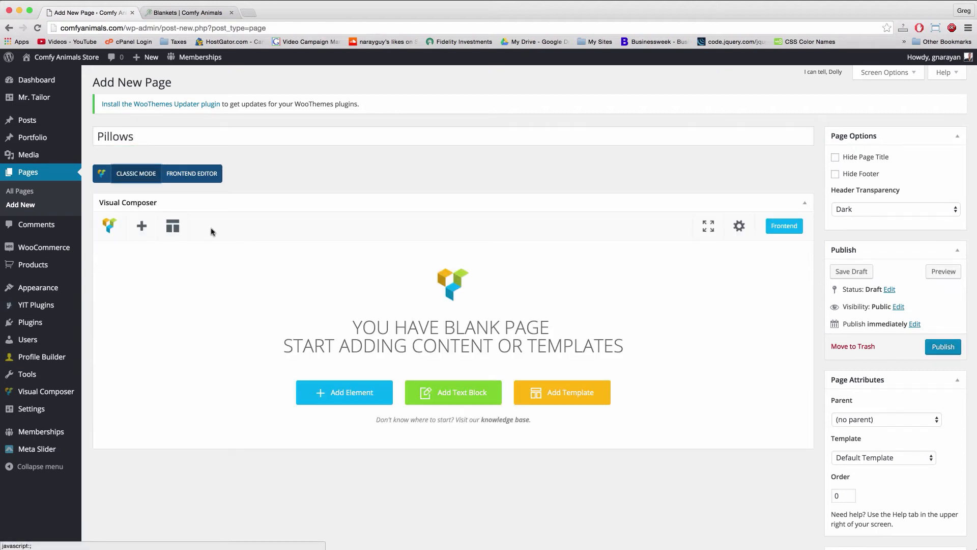
{"action": "left_click", "coordinate": [333, 392]}
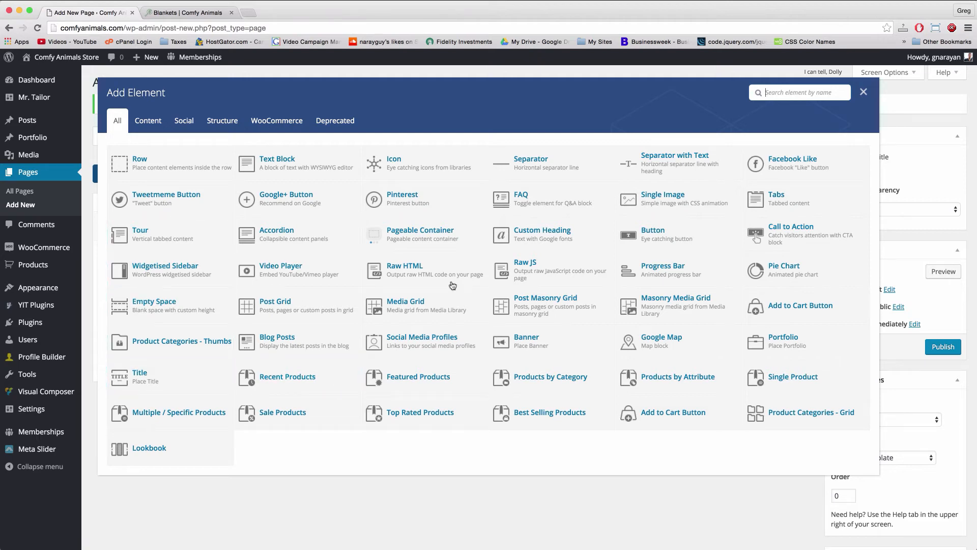
{"action": "left_click", "coordinate": [529, 377]}
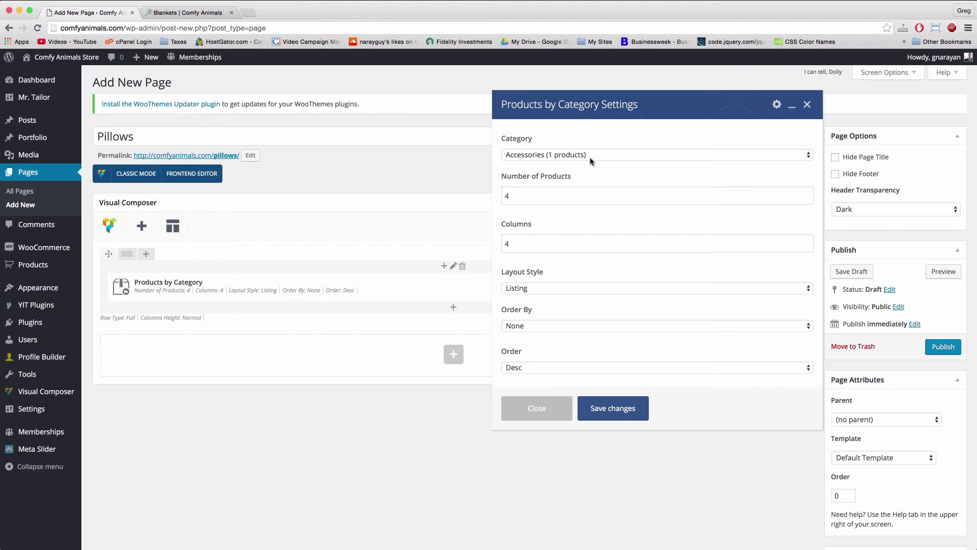
{"action": "left_click", "coordinate": [591, 158]}
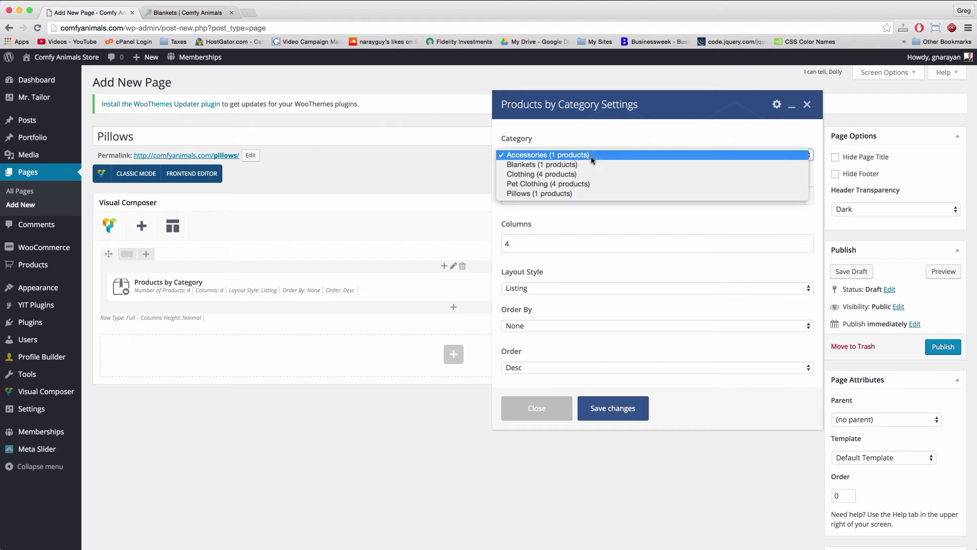
{"action": "left_click", "coordinate": [580, 193]}
{"action": "left_click", "coordinate": [614, 410]}
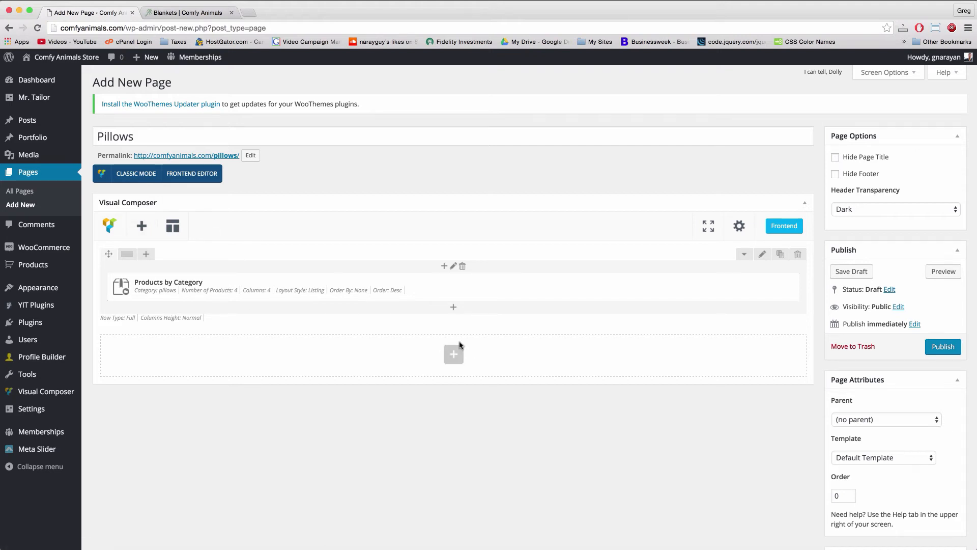
Step: Find the default "Full height hero section" template by searching "hero" and append it to the Pillows page layout
{"action": "left_click", "coordinate": [173, 227]}
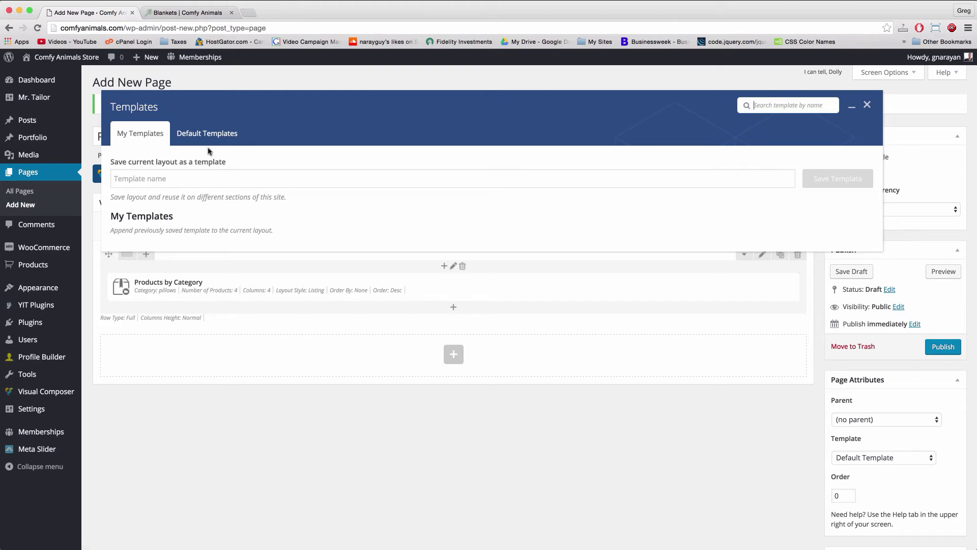
{"action": "left_click", "coordinate": [207, 130]}
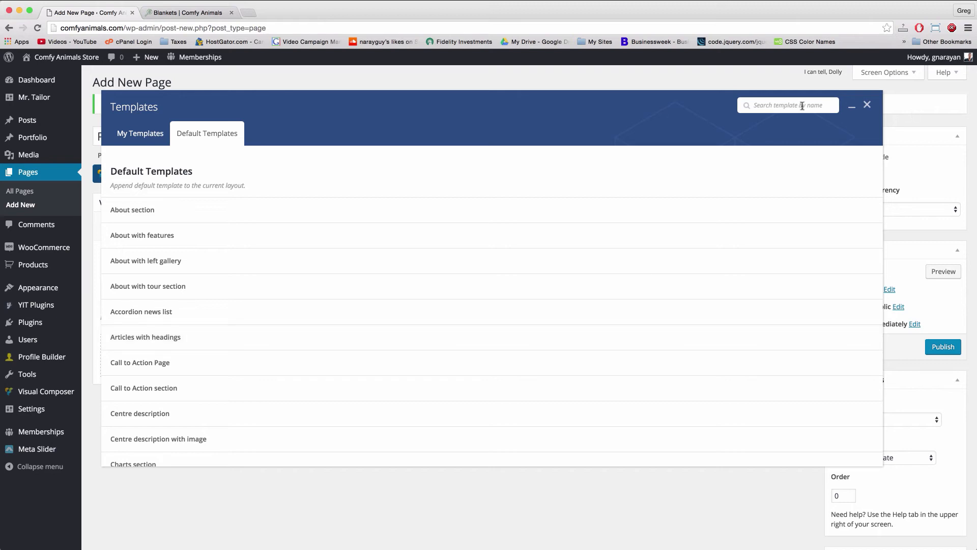
{"action": "left_click", "coordinate": [757, 106]}
{"action": "type", "text": "hero"}
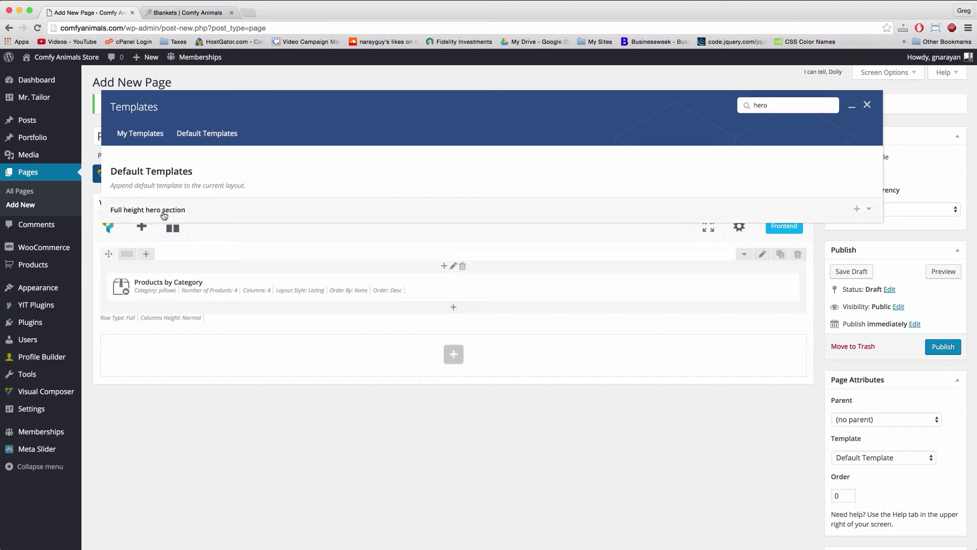
{"action": "left_click", "coordinate": [163, 216]}
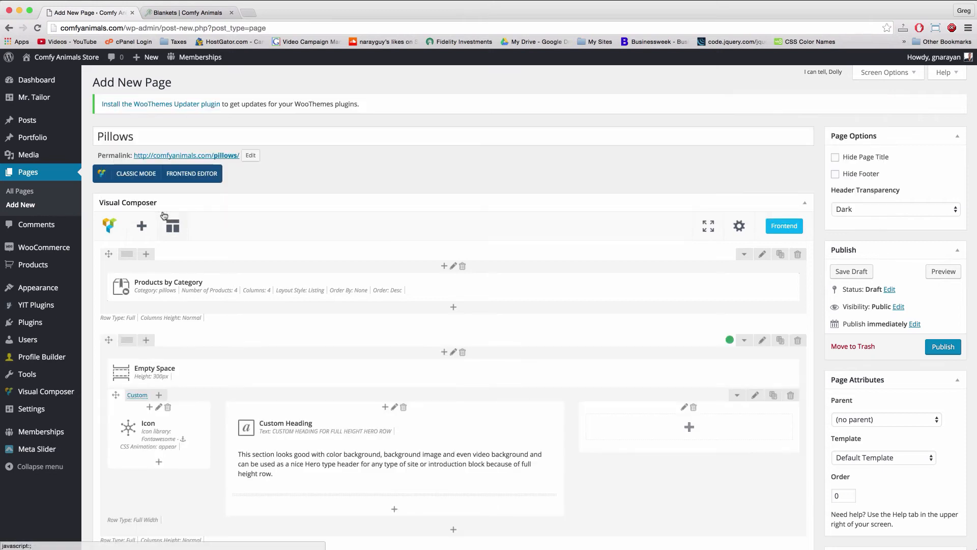
Step: Change the hero section's custom heading text to "After a long day" and save the element
{"action": "scroll", "coordinate": [404, 343], "scroll_direction": "down", "scroll_amount": 3}
{"action": "scroll", "coordinate": [404, 343], "scroll_direction": "down", "scroll_amount": 3}
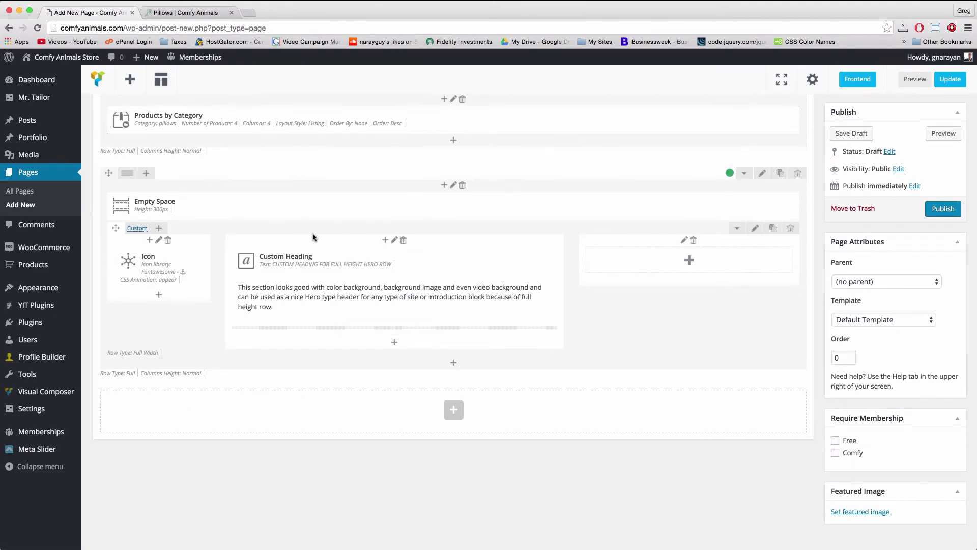
{"action": "left_click", "coordinate": [407, 261]}
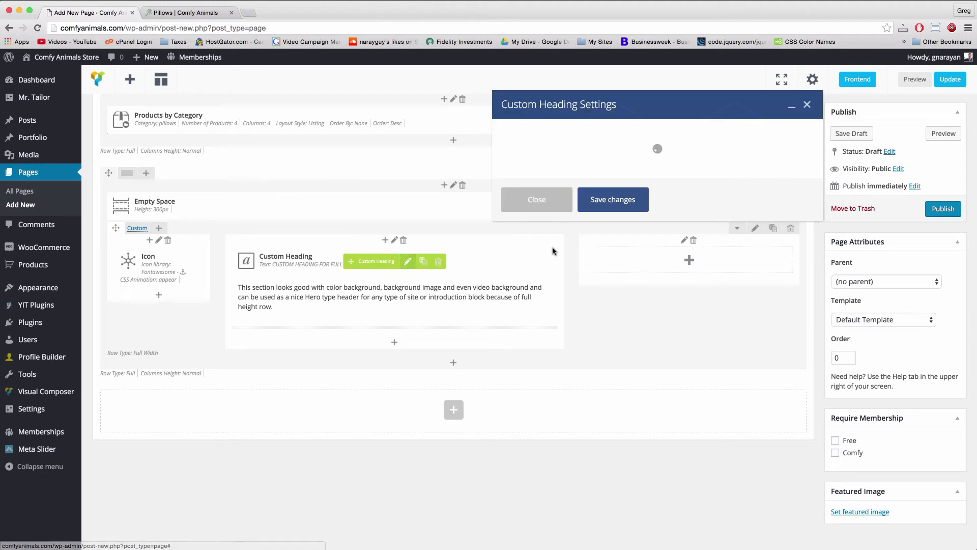
{"action": "triple_click", "coordinate": [524, 231]}
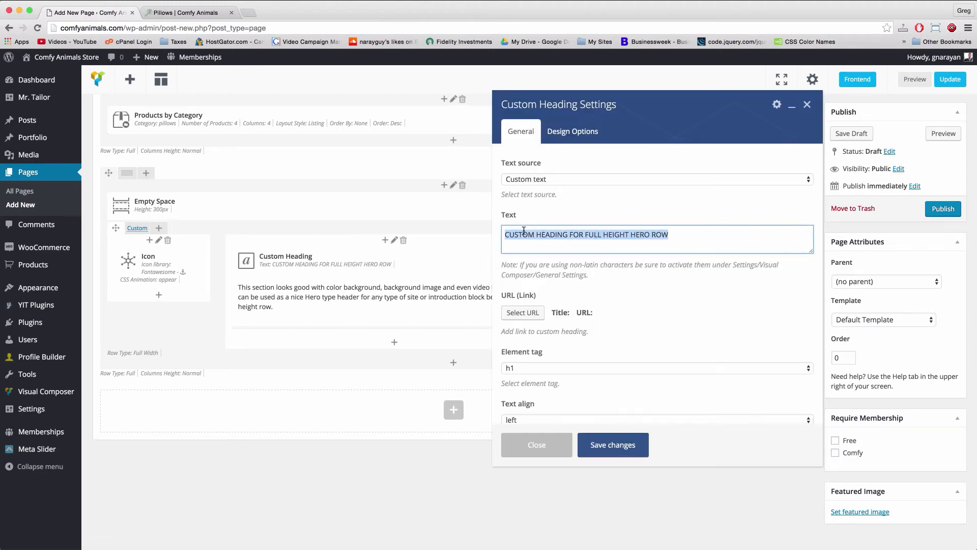
{"action": "type", "text": "After a long day"}
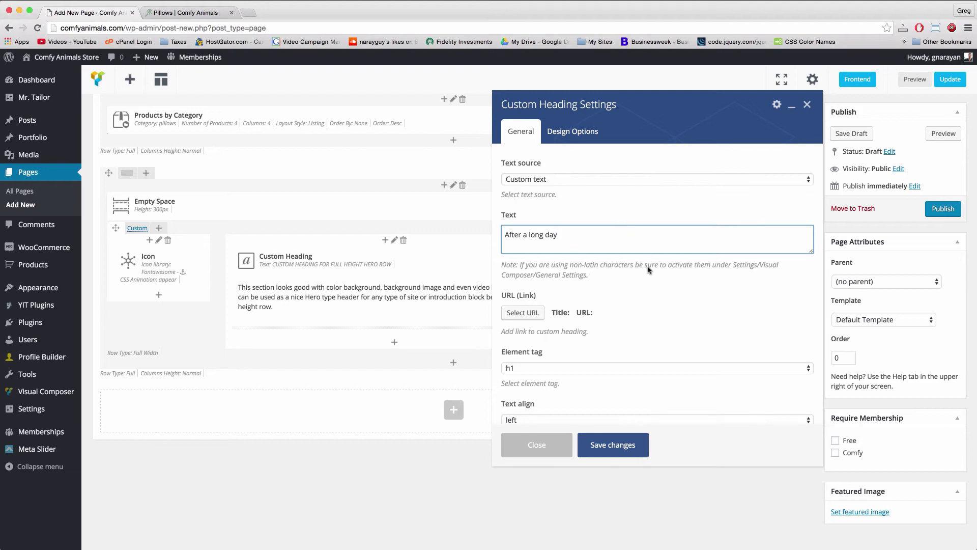
{"action": "left_click", "coordinate": [629, 446]}
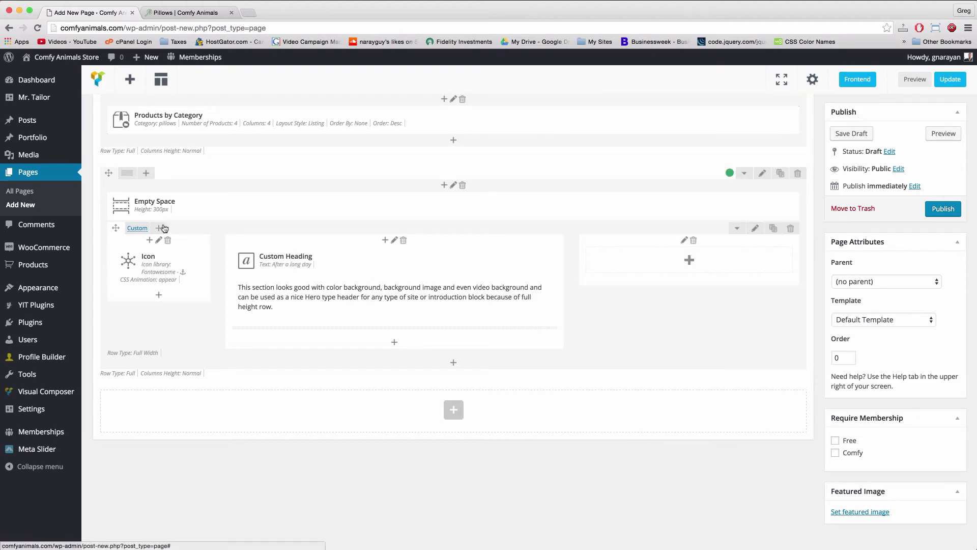
Step: Replace the hero section's anchor icon with the paw icon from the Font Awesome library and save the icon settings
{"action": "left_click", "coordinate": [162, 268]}
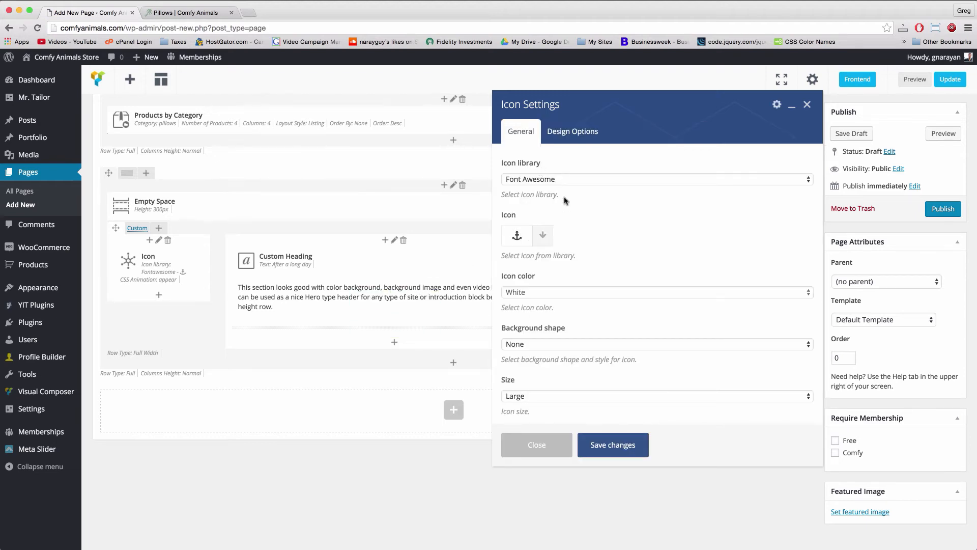
{"action": "scroll", "coordinate": [589, 326], "scroll_direction": "down", "scroll_amount": 1}
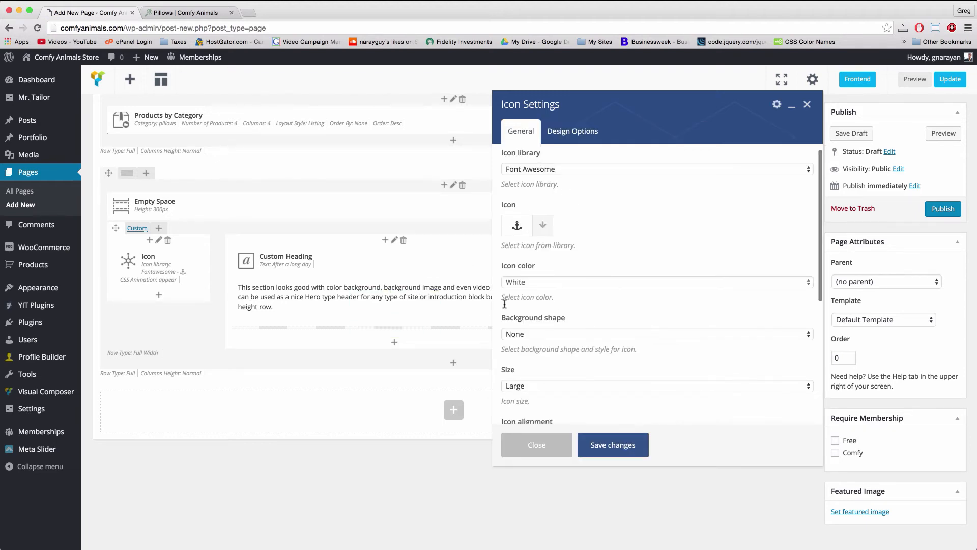
{"action": "left_click", "coordinate": [544, 226]}
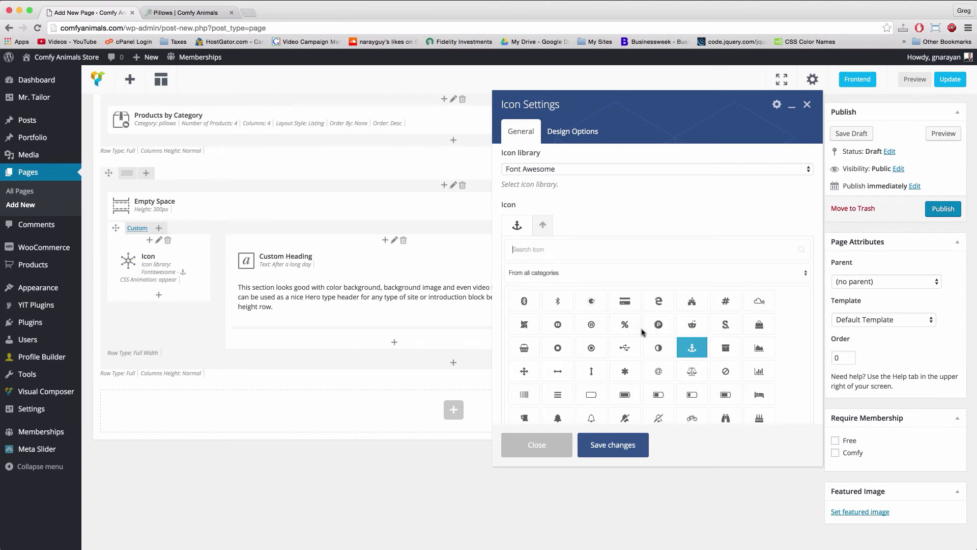
{"action": "scroll", "coordinate": [652, 356], "scroll_direction": "down", "scroll_amount": 1}
{"action": "scroll", "coordinate": [621, 355], "scroll_direction": "down", "scroll_amount": 1}
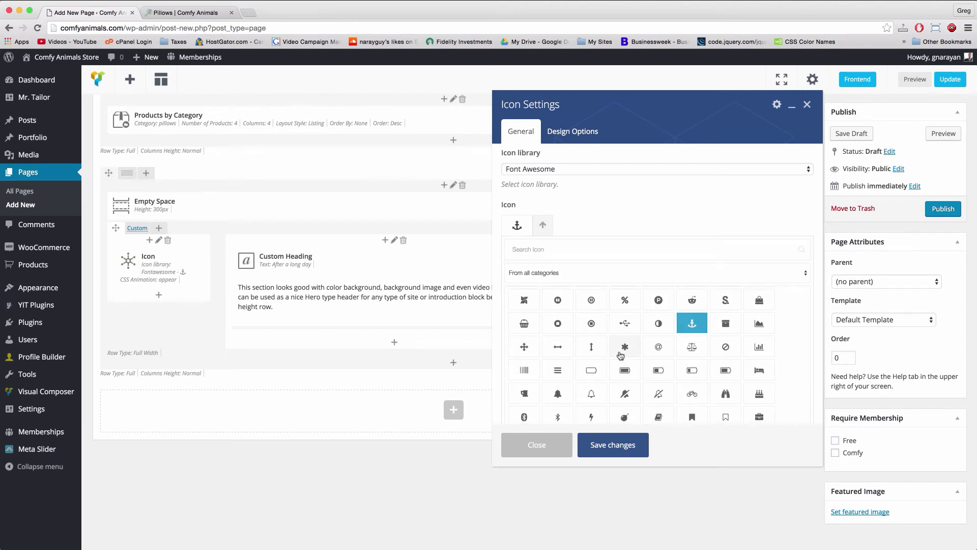
{"action": "mouse_move", "coordinate": [118, 260]}
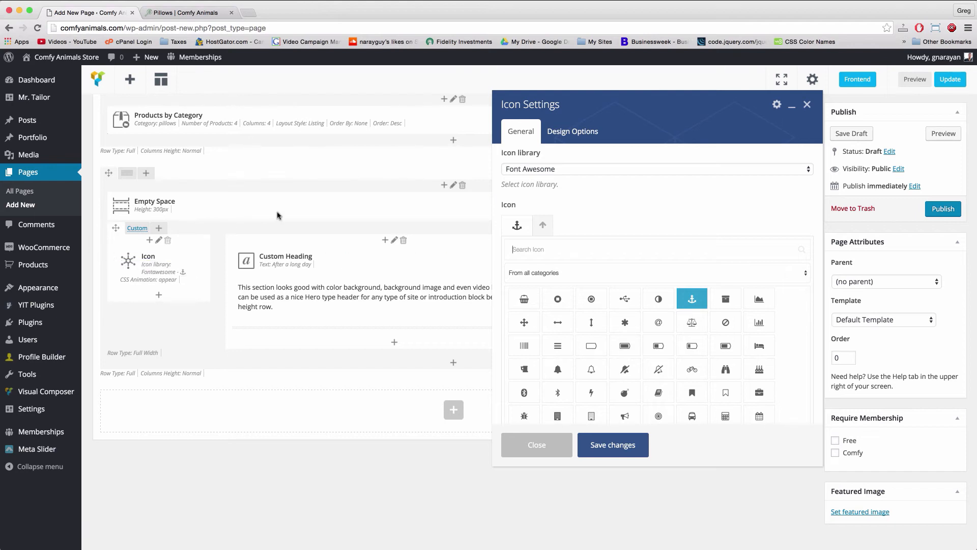
{"action": "scroll", "coordinate": [592, 307], "scroll_direction": "down", "scroll_amount": 15}
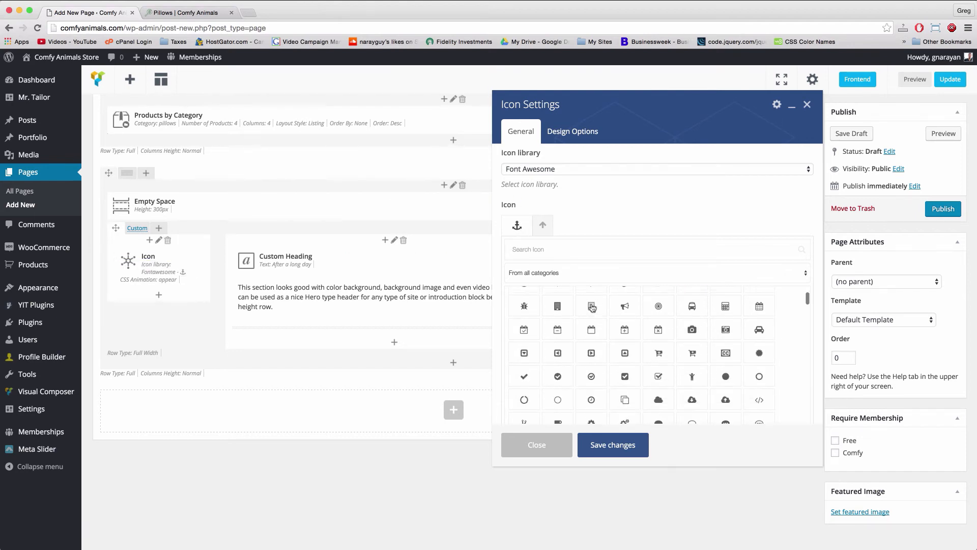
{"action": "scroll", "coordinate": [648, 353], "scroll_direction": "down", "scroll_amount": 8}
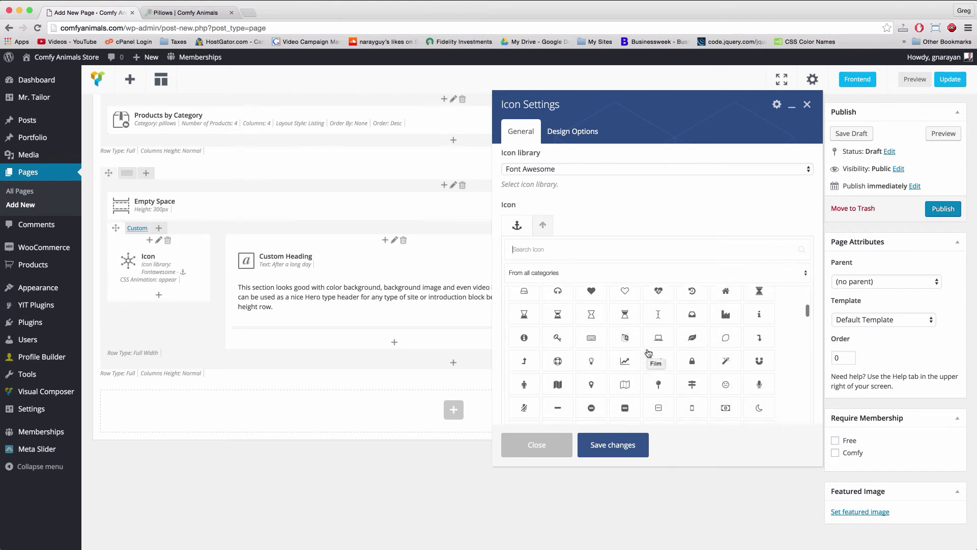
{"action": "scroll", "coordinate": [648, 353], "scroll_direction": "down", "scroll_amount": 2}
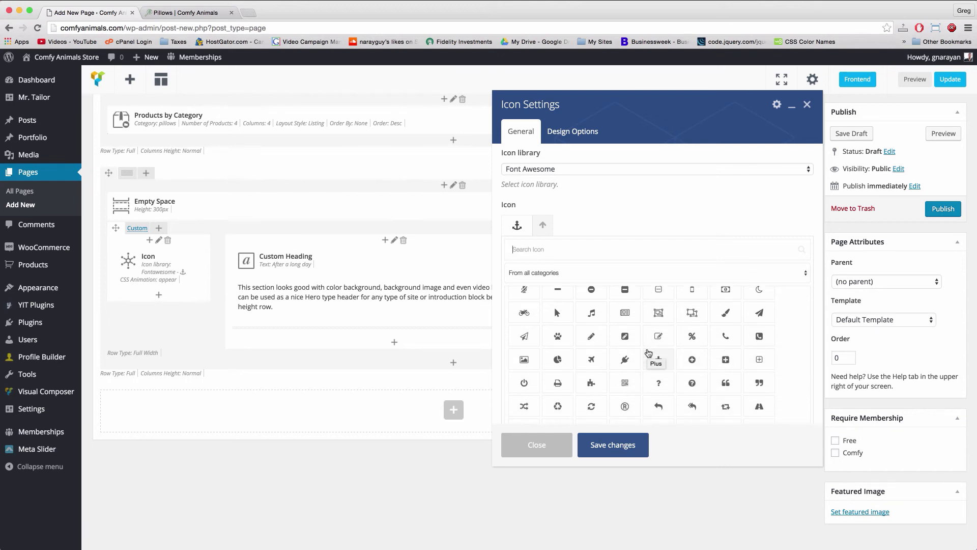
{"action": "left_click", "coordinate": [562, 336]}
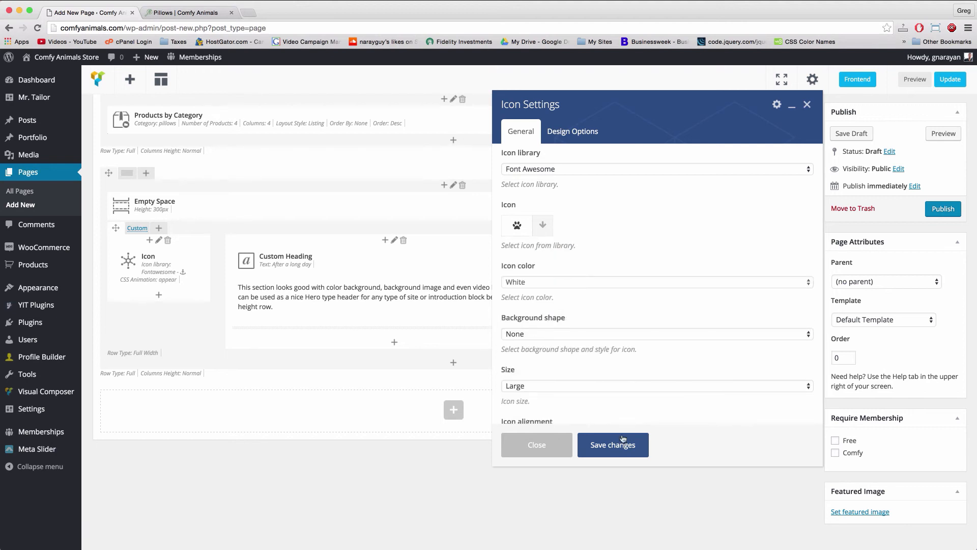
{"action": "left_click", "coordinate": [618, 455]}
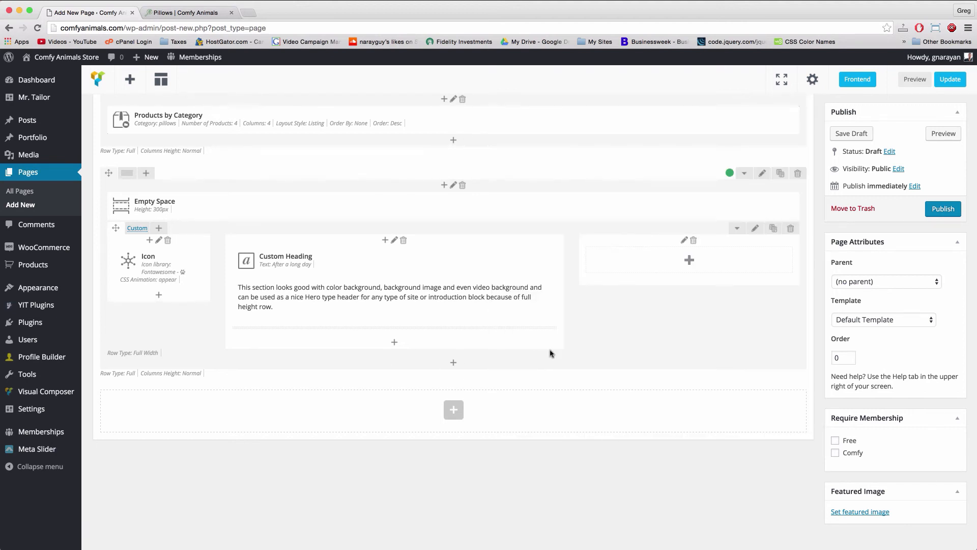
Step: Open the dearblogger.org eCommerce website 2016 notes in a new browser tab and find the background video links under Sitewide Colors
{"action": "scroll", "coordinate": [561, 348], "scroll_direction": "up", "scroll_amount": 5}
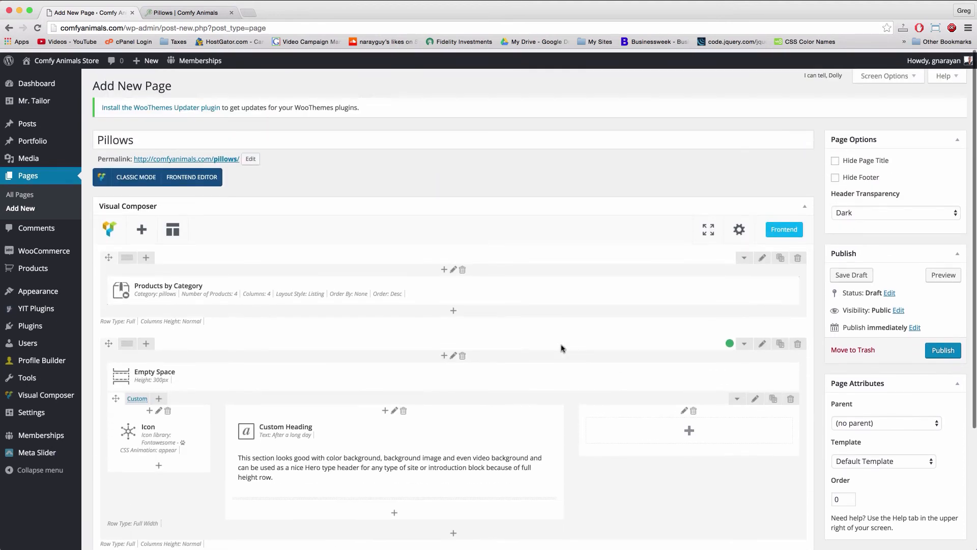
{"action": "left_click", "coordinate": [248, 12]}
{"action": "type", "text": "dearblogger.org/c"}
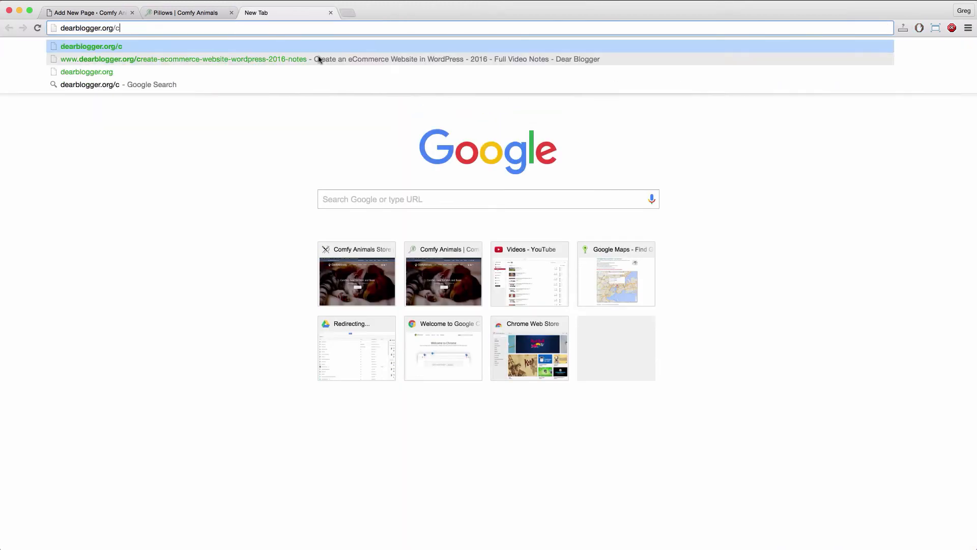
{"action": "left_click", "coordinate": [319, 59]}
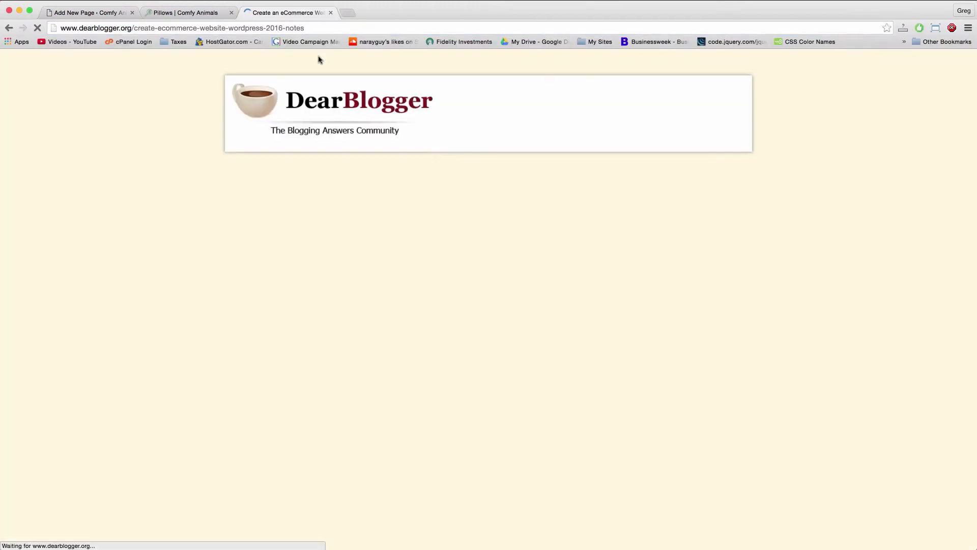
{"action": "scroll", "coordinate": [502, 338], "scroll_direction": "down", "scroll_amount": 2}
{"action": "scroll", "coordinate": [501, 337], "scroll_direction": "down", "scroll_amount": 12}
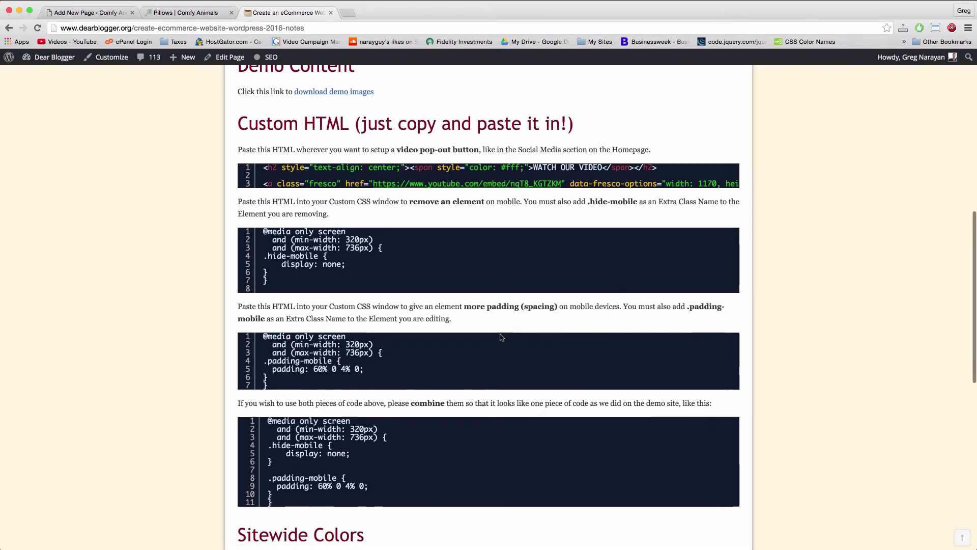
{"action": "scroll", "coordinate": [501, 337], "scroll_direction": "down", "scroll_amount": 2}
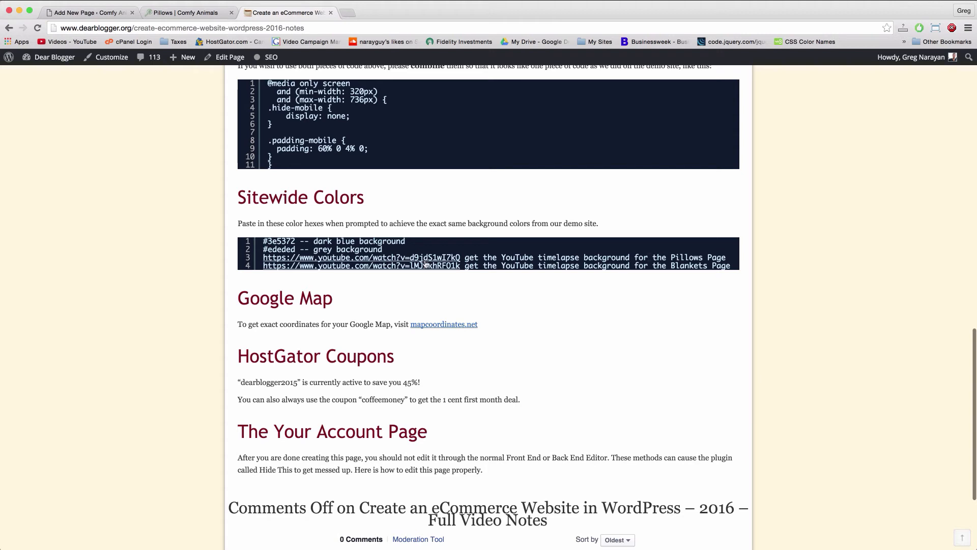
Step: Open the YouTube timelapse background linked for the Pillows Page, copy its URL and pause the video
{"action": "left_click", "coordinate": [405, 258]}
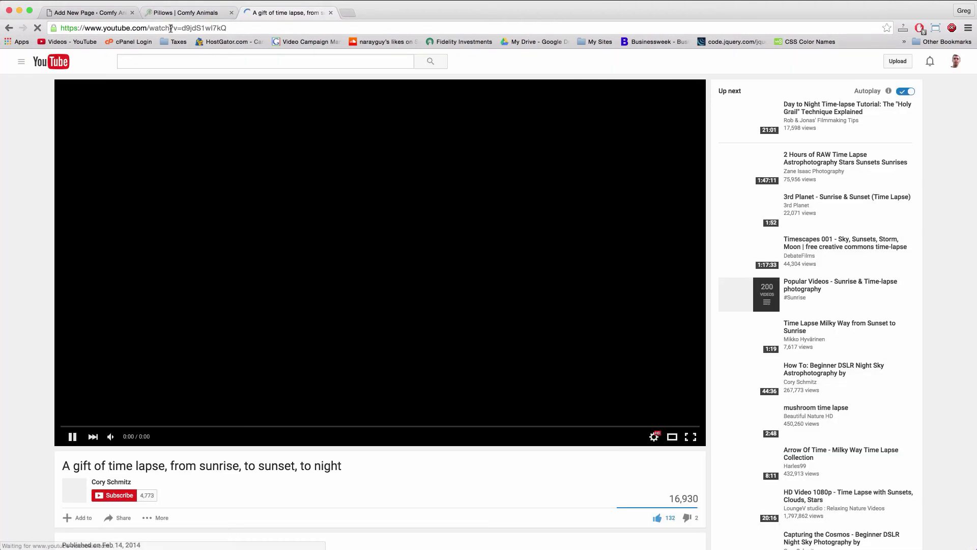
{"action": "left_click", "coordinate": [170, 28]}
{"action": "right_click", "coordinate": [171, 28]}
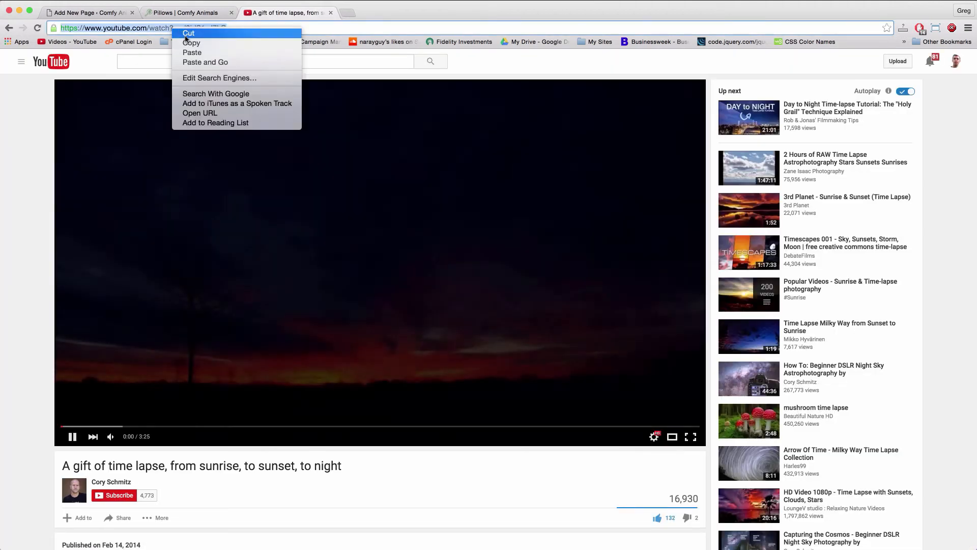
{"action": "left_click", "coordinate": [191, 44]}
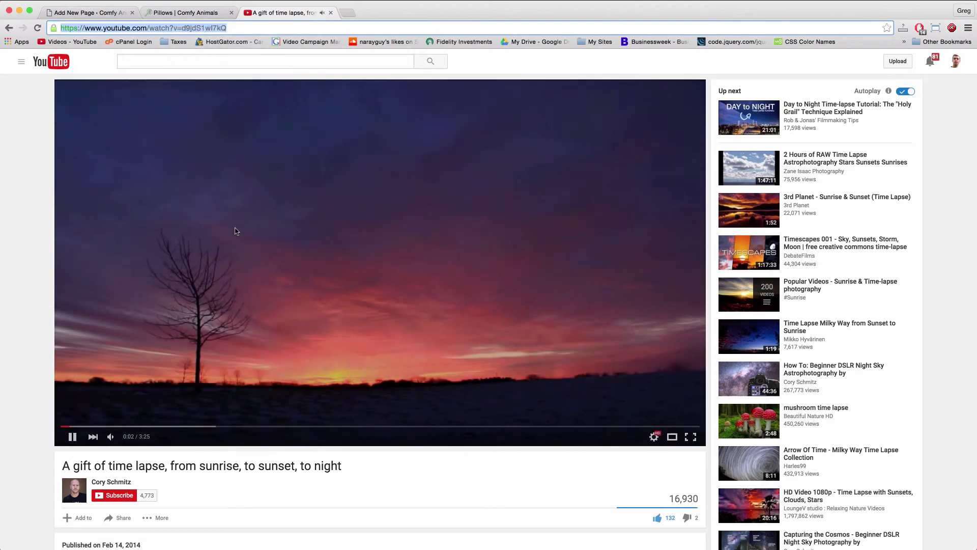
{"action": "left_click", "coordinate": [233, 227]}
Step: In the Pillows page editor, replace the hero row's video background link with the copied YouTube URL and save the row settings
{"action": "left_click", "coordinate": [104, 13]}
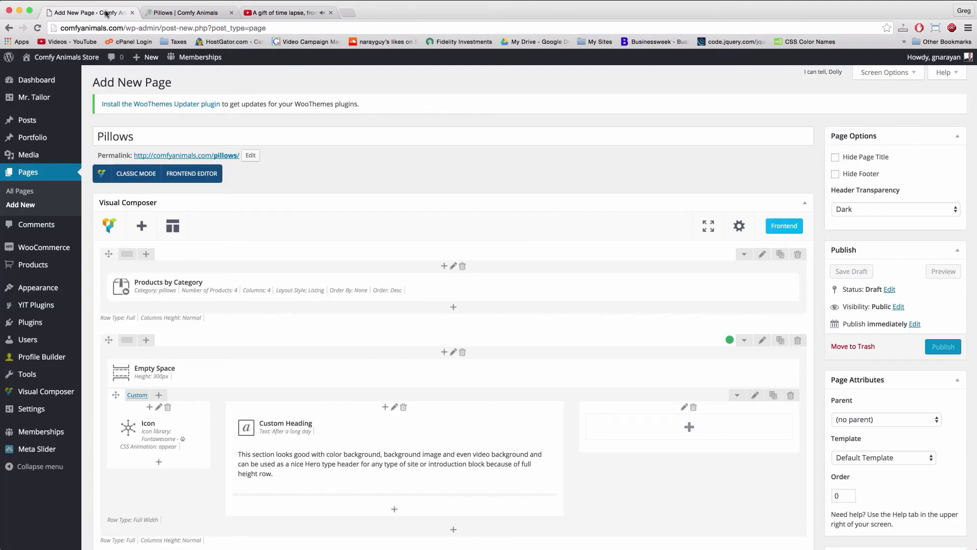
{"action": "scroll", "coordinate": [432, 356], "scroll_direction": "down", "scroll_amount": 2}
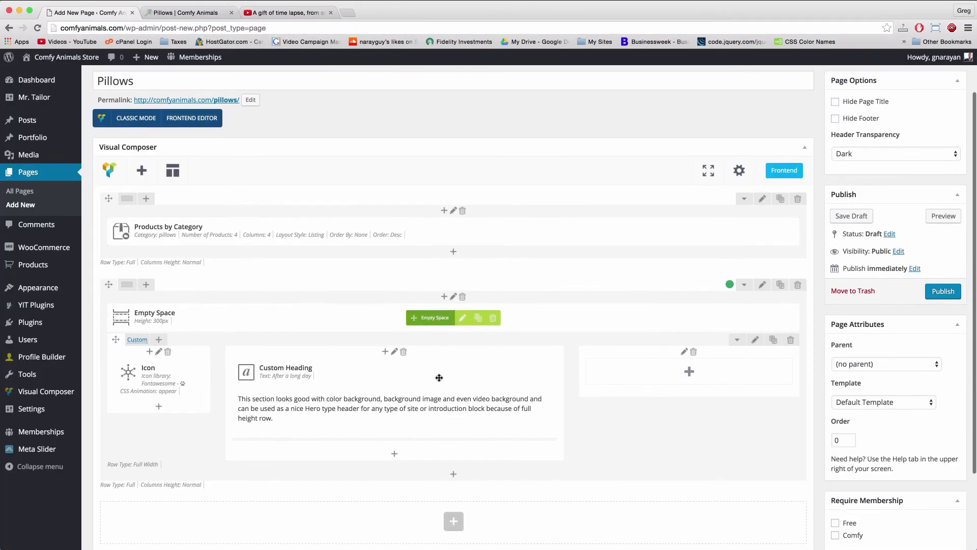
{"action": "scroll", "coordinate": [468, 322], "scroll_direction": "down", "scroll_amount": 1}
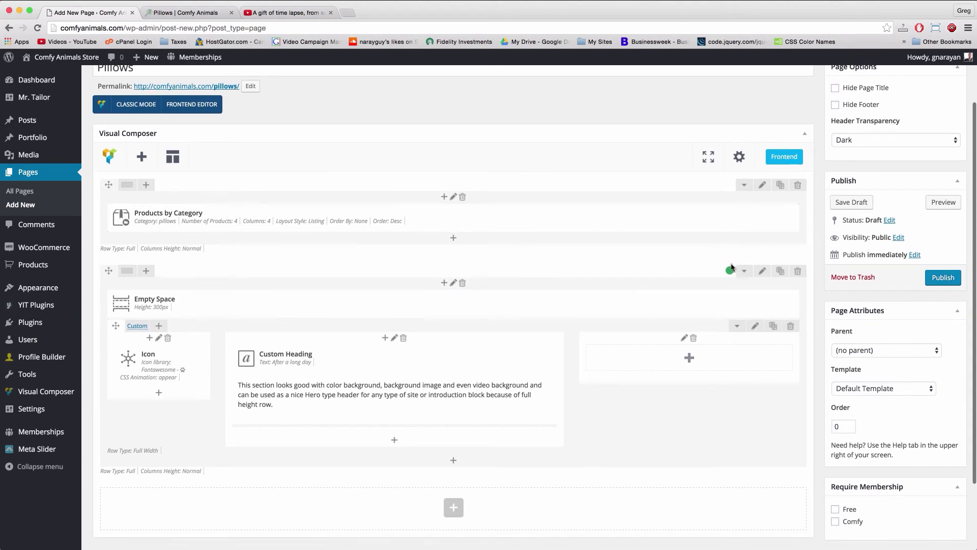
{"action": "left_click", "coordinate": [764, 273]}
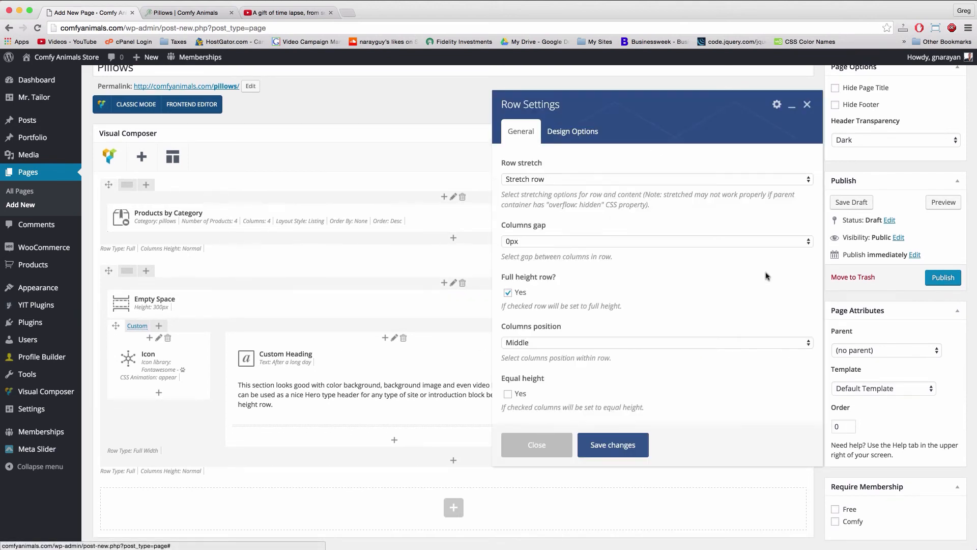
{"action": "scroll", "coordinate": [601, 233], "scroll_direction": "down", "scroll_amount": 5}
{"action": "left_click", "coordinate": [508, 318]}
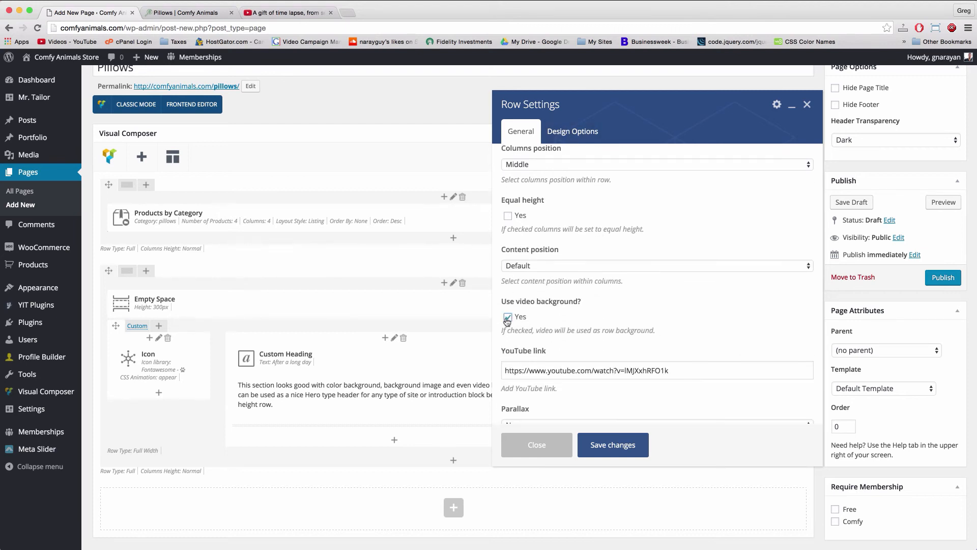
{"action": "right_click", "coordinate": [528, 371]}
{"action": "left_click", "coordinate": [551, 437]}
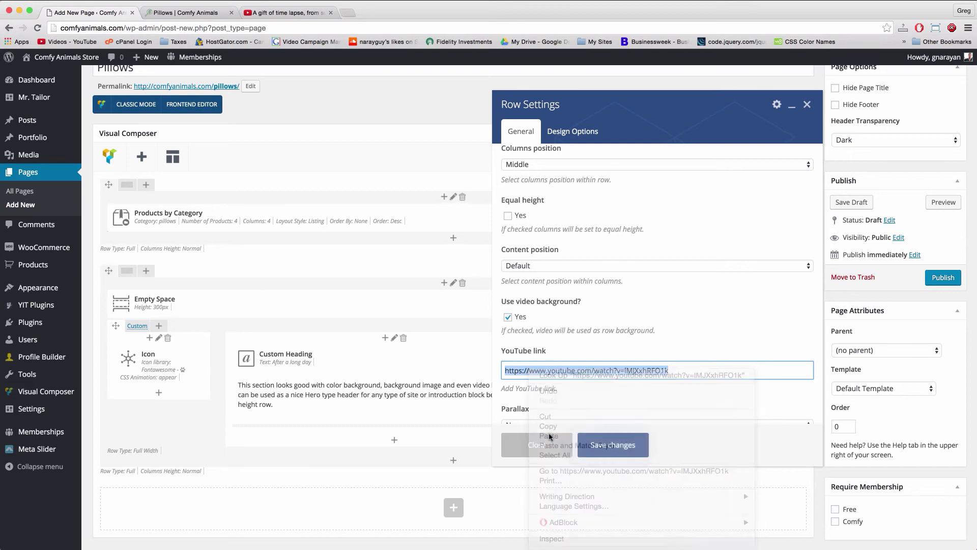
{"action": "left_click", "coordinate": [628, 445]}
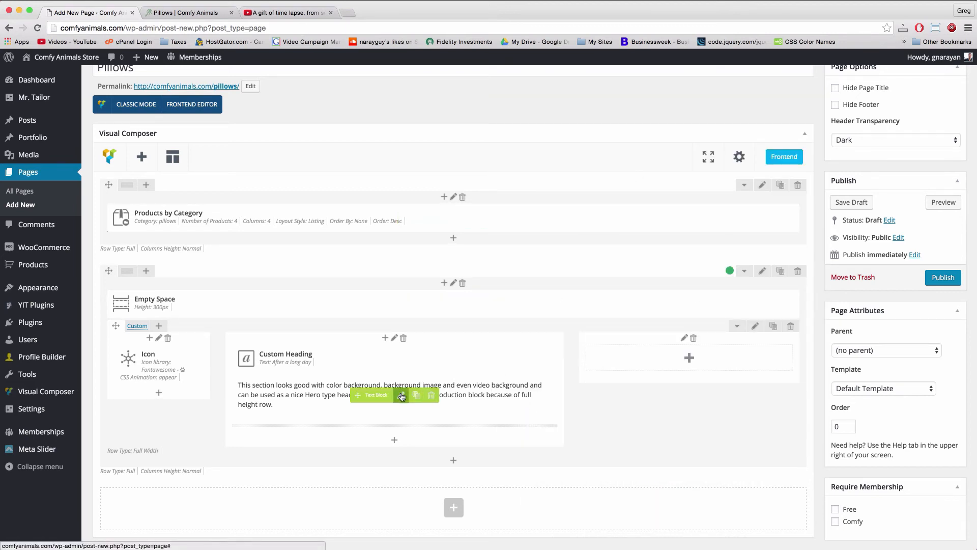
Step: Using the demo Pillows page as reference, make the hero section's text block white, save it and publish the page
{"action": "left_click", "coordinate": [191, 14]}
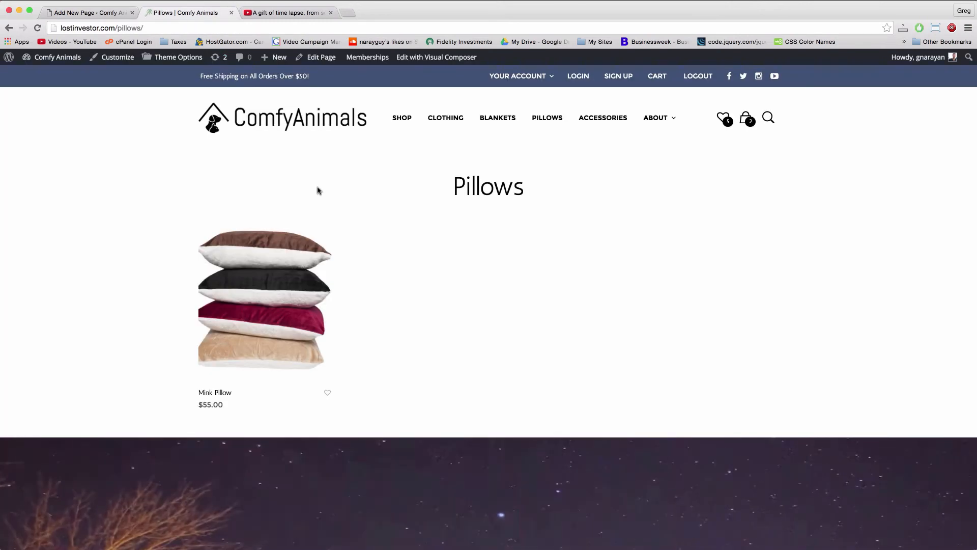
{"action": "scroll", "coordinate": [313, 183], "scroll_direction": "down", "scroll_amount": 10}
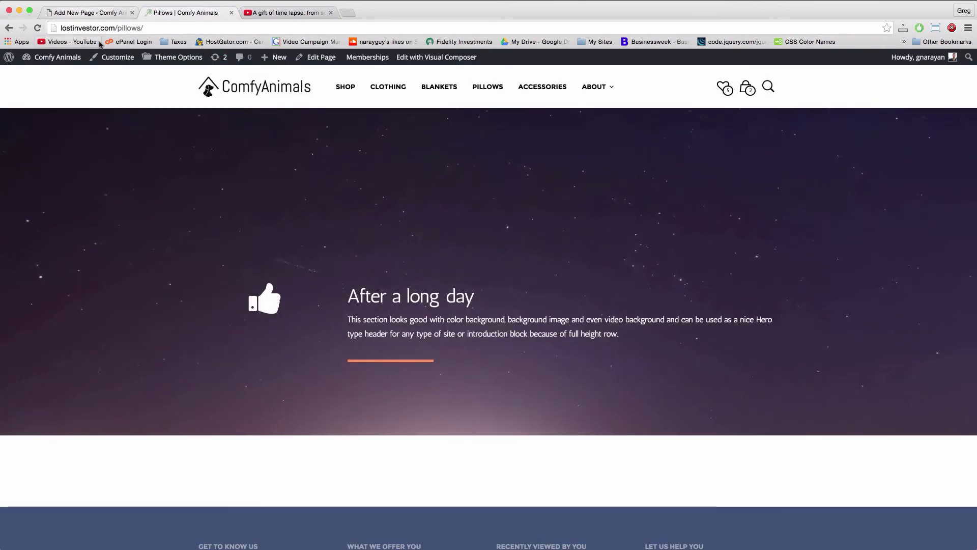
{"action": "left_click", "coordinate": [78, 12]}
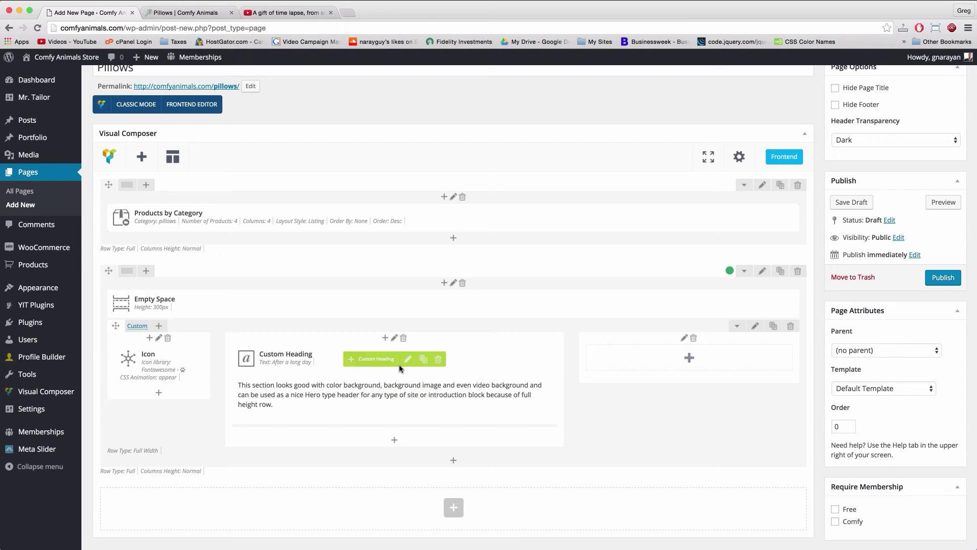
{"action": "left_click", "coordinate": [402, 395]}
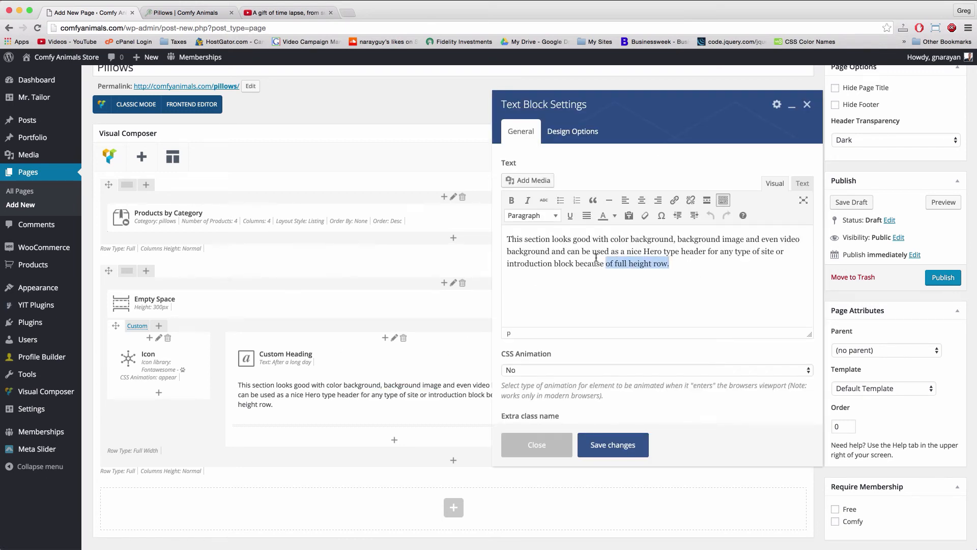
{"action": "left_click_drag", "start_coordinate": [596, 257], "coordinate": [434, 226]}
{"action": "left_click", "coordinate": [614, 216]}
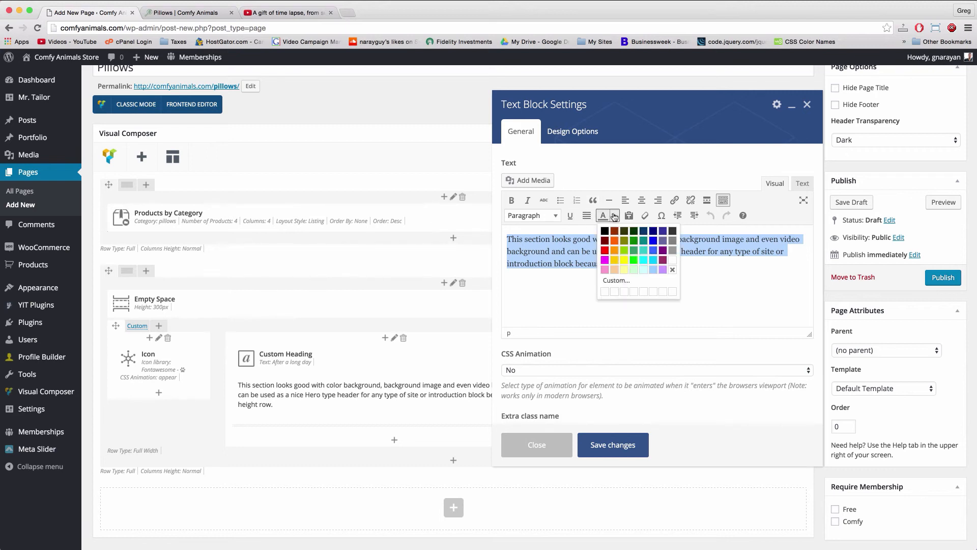
{"action": "left_click", "coordinate": [672, 260]}
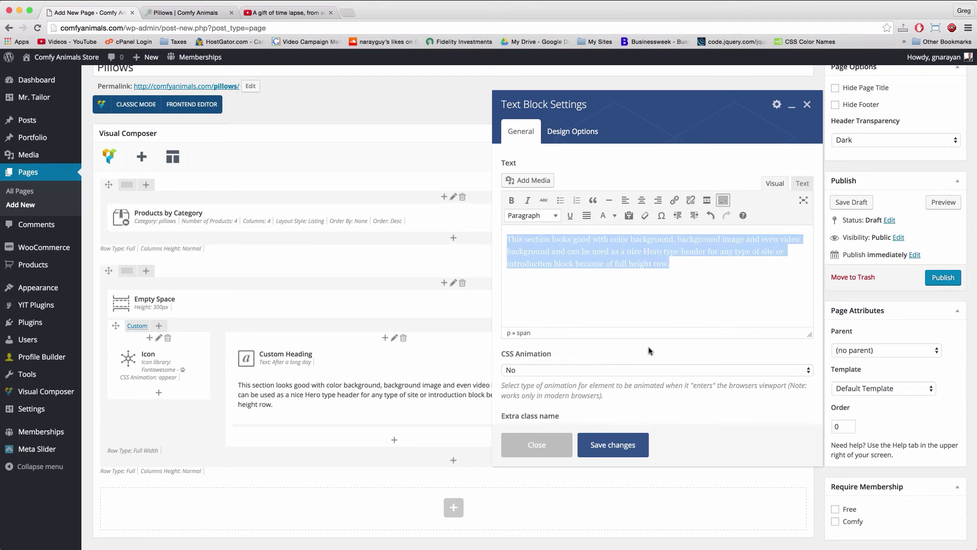
{"action": "left_click", "coordinate": [614, 445]}
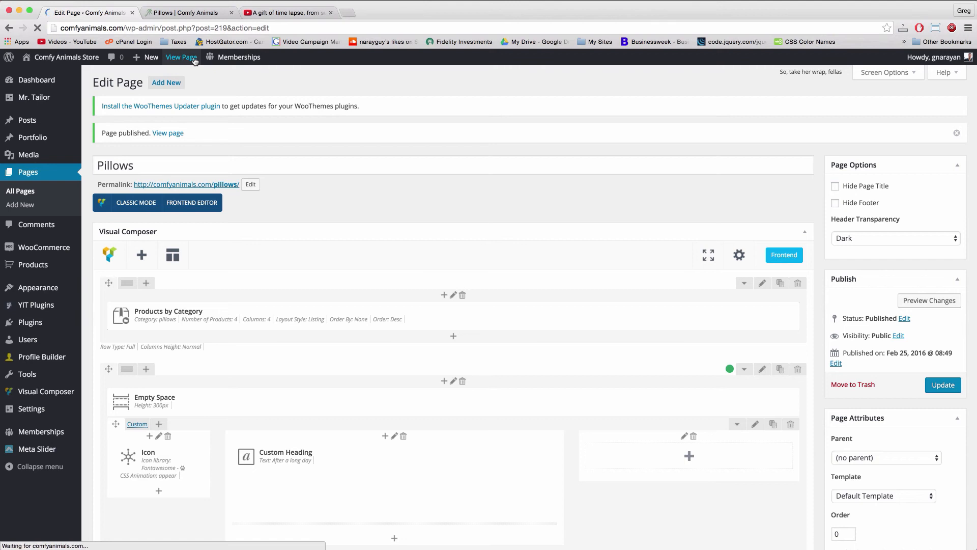
Step: Examine the published Pillows page's hero section, including its video background, icon and text
{"action": "scroll", "coordinate": [537, 253], "scroll_direction": "down", "scroll_amount": 5}
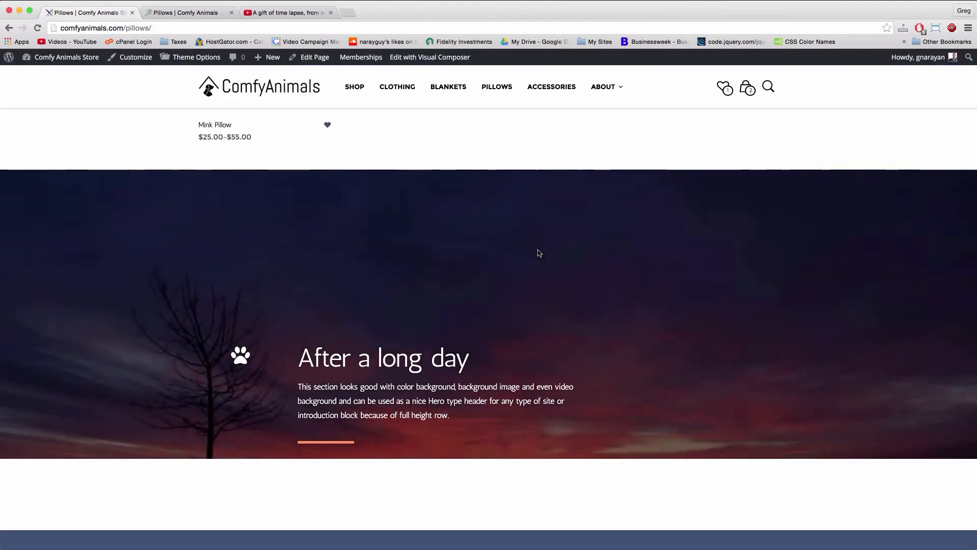
{"action": "scroll", "coordinate": [539, 253], "scroll_direction": "down", "scroll_amount": 1}
{"action": "scroll", "coordinate": [539, 253], "scroll_direction": "down", "scroll_amount": 3}
{"action": "scroll", "coordinate": [539, 253], "scroll_direction": "up", "scroll_amount": 5}
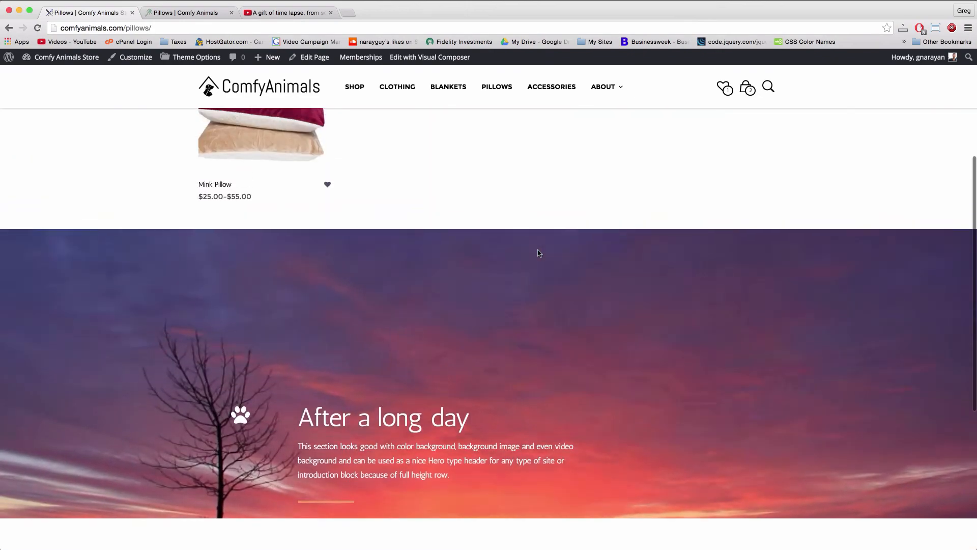
{"action": "scroll", "coordinate": [539, 253], "scroll_direction": "down", "scroll_amount": 3}
{"action": "scroll", "coordinate": [539, 252], "scroll_direction": "up", "scroll_amount": 2}
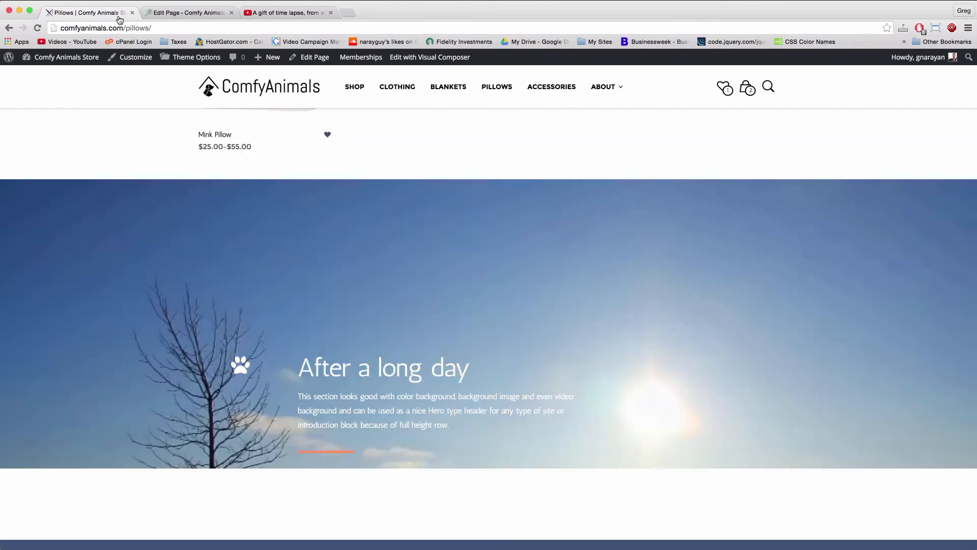
{"action": "scroll", "coordinate": [423, 221], "scroll_direction": "down", "scroll_amount": 1}
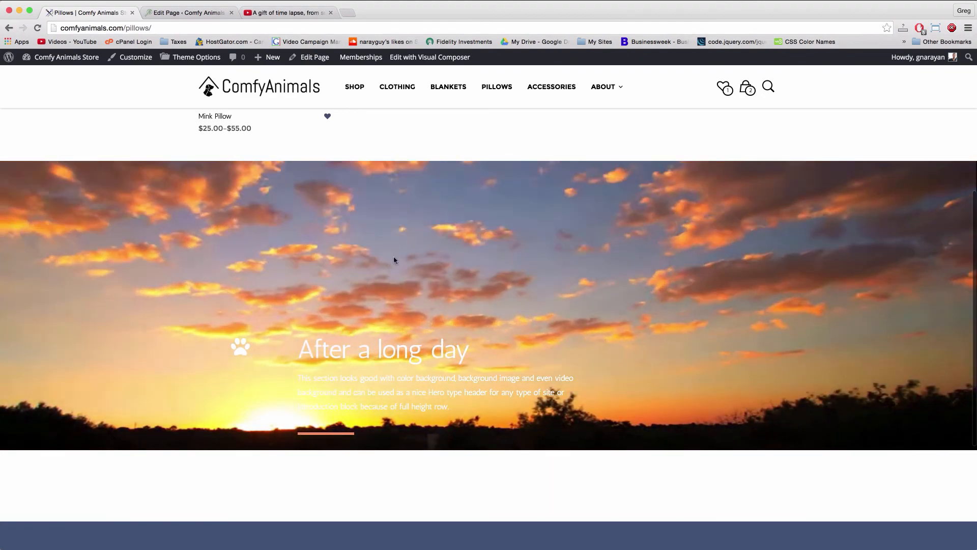
Step: Edit the Pillows page's hero row to have 10% top and bottom padding, save the row settings and update the page
{"action": "left_click", "coordinate": [303, 58]}
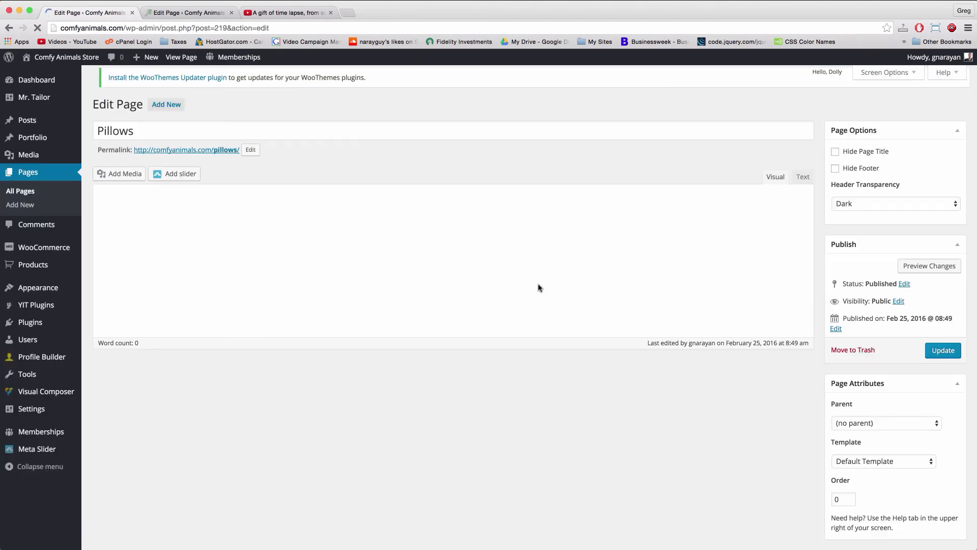
{"action": "scroll", "coordinate": [556, 290], "scroll_direction": "down", "scroll_amount": 5}
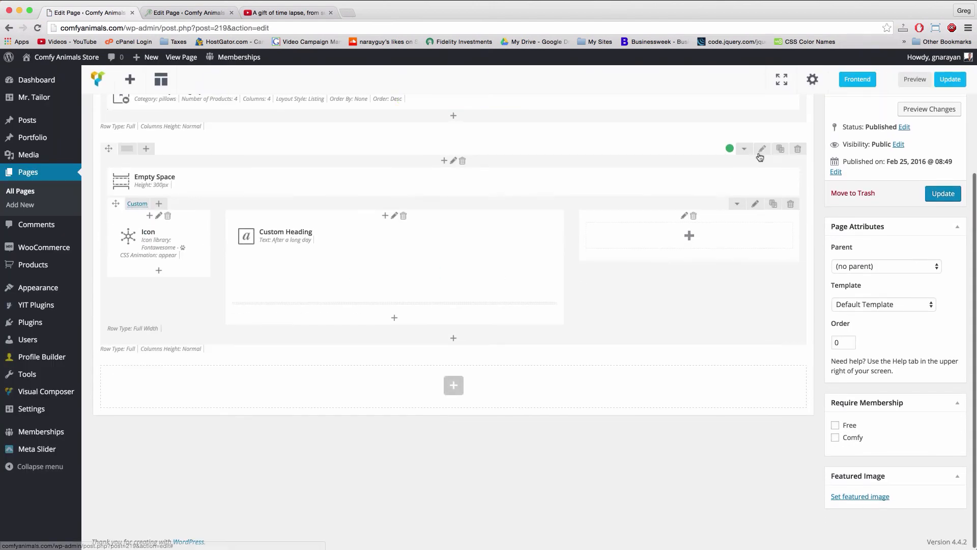
{"action": "left_click", "coordinate": [763, 149]}
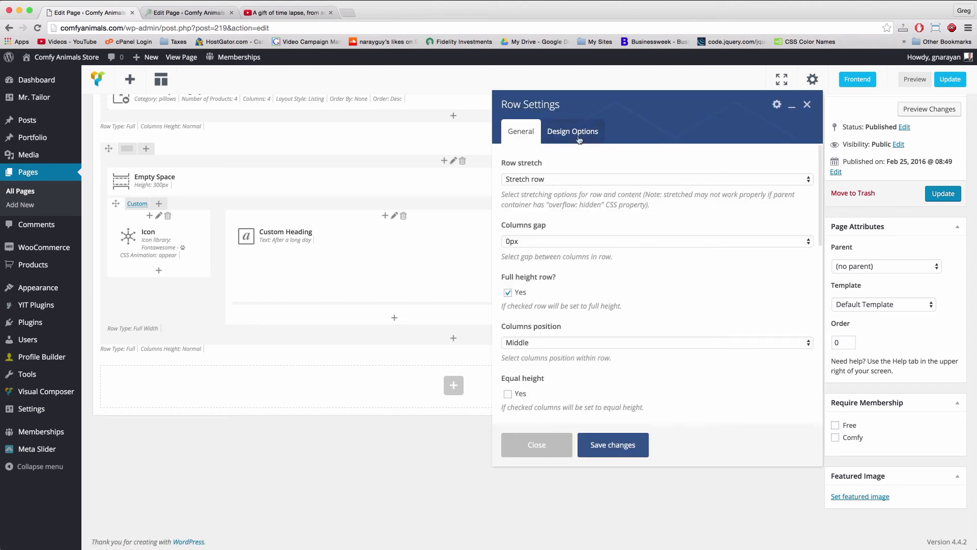
{"action": "left_click", "coordinate": [579, 138]}
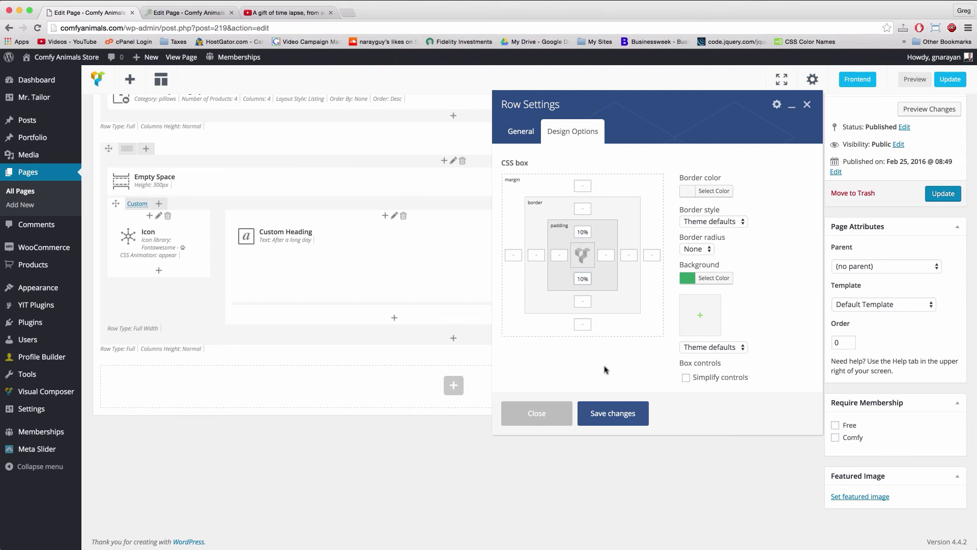
{"action": "left_click", "coordinate": [611, 414]}
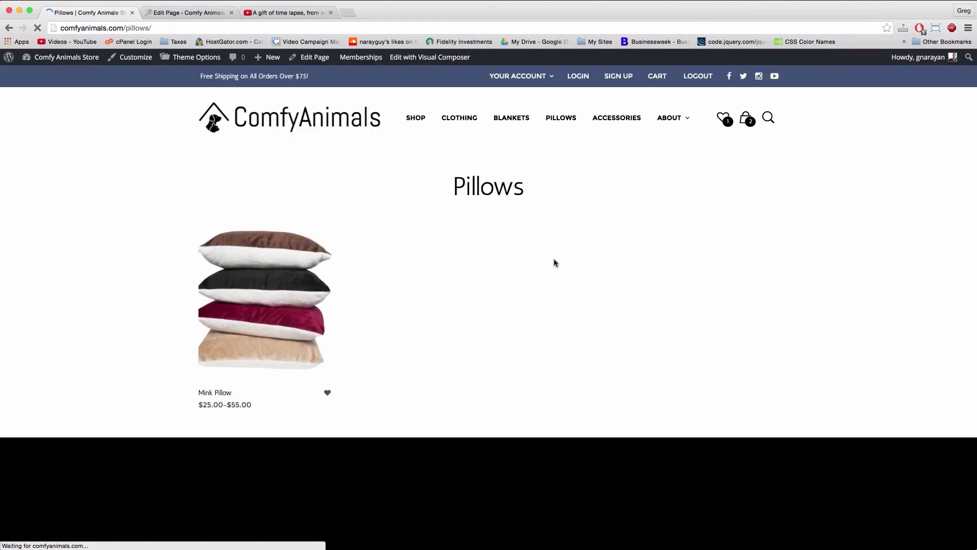
Step: Examine the updated Pillows page, from the product listing down to the padded hero section and back
{"action": "scroll", "coordinate": [554, 262], "scroll_direction": "down", "scroll_amount": 4}
{"action": "scroll", "coordinate": [556, 263], "scroll_direction": "down", "scroll_amount": 2}
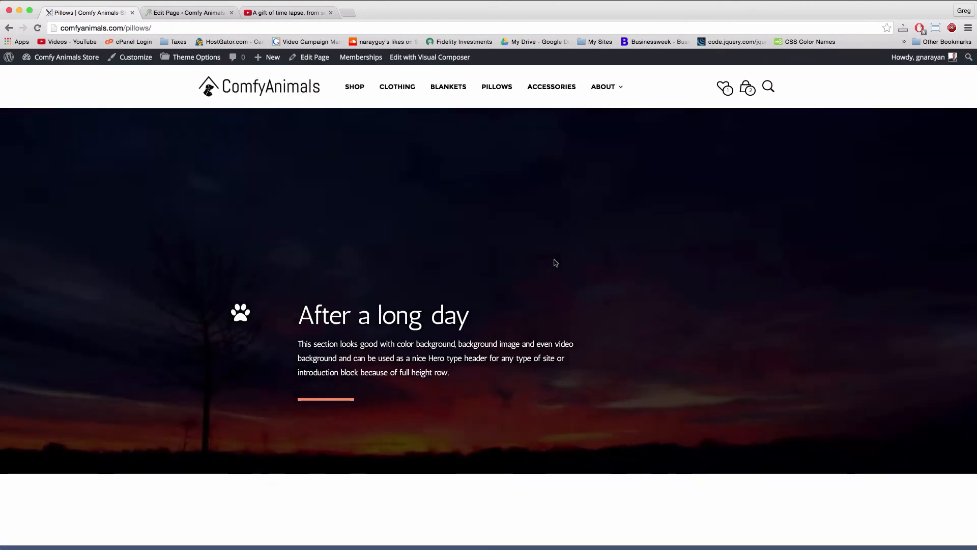
{"action": "scroll", "coordinate": [556, 263], "scroll_direction": "up", "scroll_amount": 2}
{"action": "scroll", "coordinate": [554, 260], "scroll_direction": "up", "scroll_amount": 5}
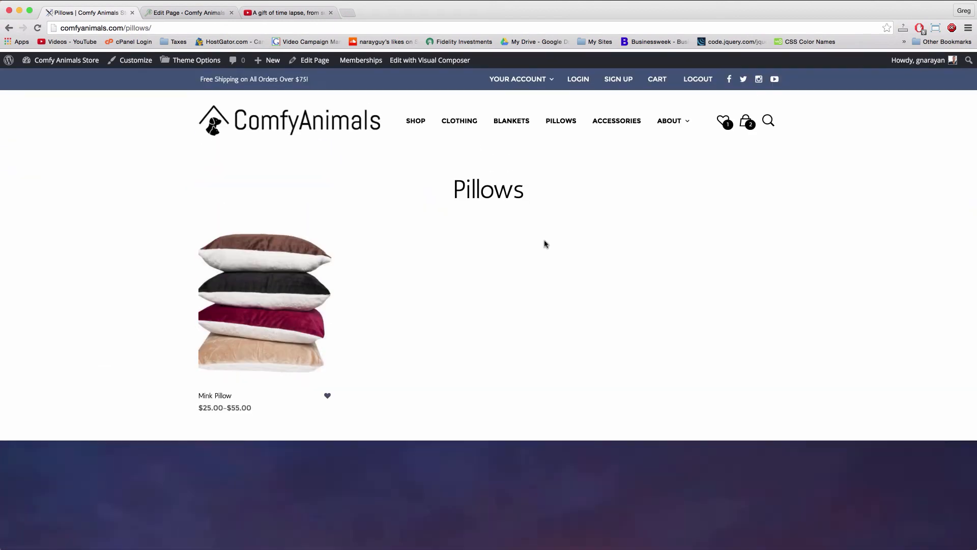
{"action": "scroll", "coordinate": [507, 219], "scroll_direction": "down", "scroll_amount": 5}
{"action": "scroll", "coordinate": [506, 219], "scroll_direction": "down", "scroll_amount": 2}
{"action": "scroll", "coordinate": [509, 201], "scroll_direction": "up", "scroll_amount": 6}
{"action": "scroll", "coordinate": [486, 161], "scroll_direction": "up", "scroll_amount": 1}
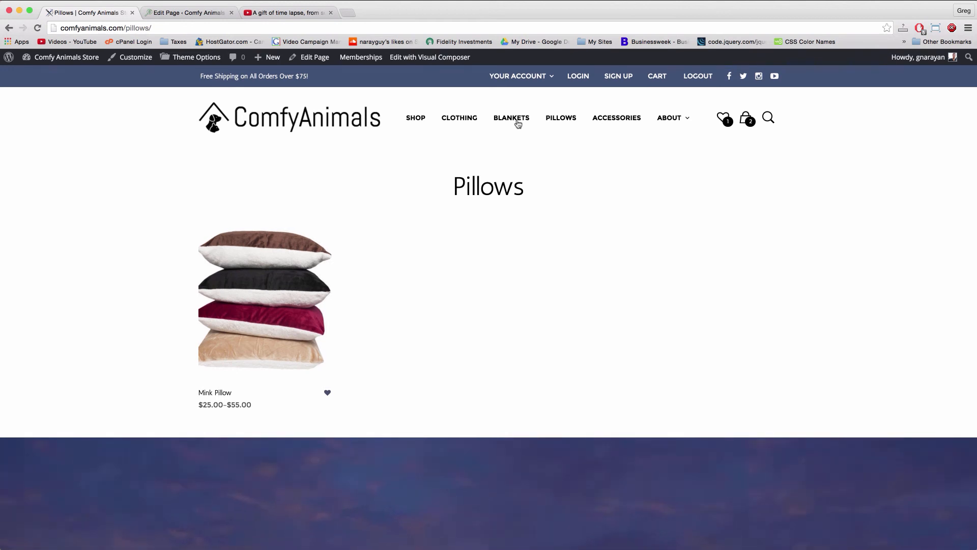
Step: Open the store's Blankets page at comfyanimals.com/blankets/ and view its hero section
{"action": "double_click", "coordinate": [138, 29]}
{"action": "type", "text": "blankets"}
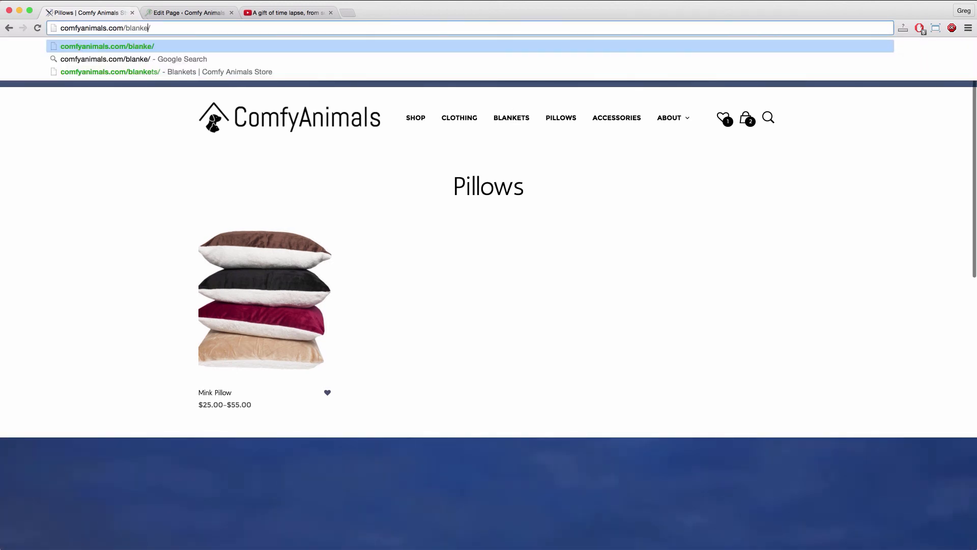
{"action": "key", "text": "Return"}
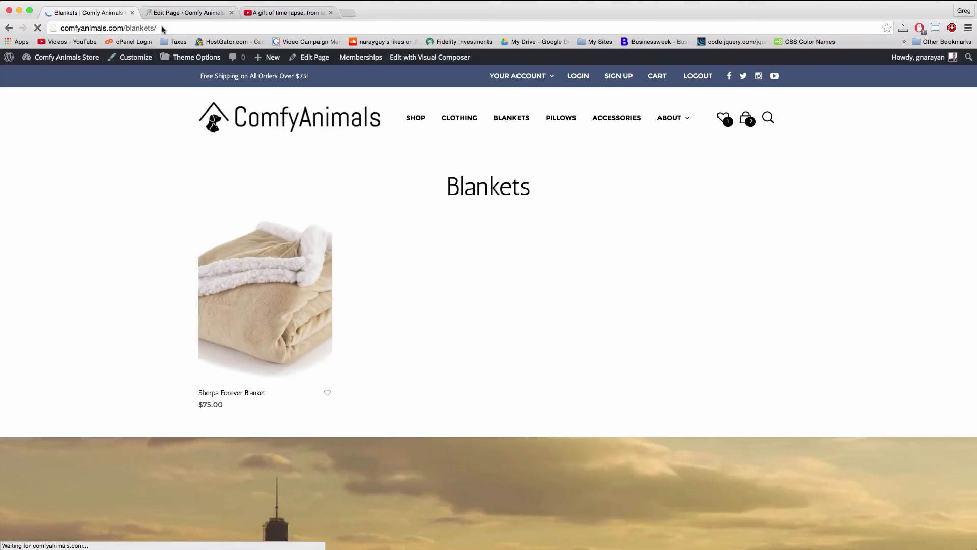
{"action": "scroll", "coordinate": [284, 87], "scroll_direction": "down", "scroll_amount": 5}
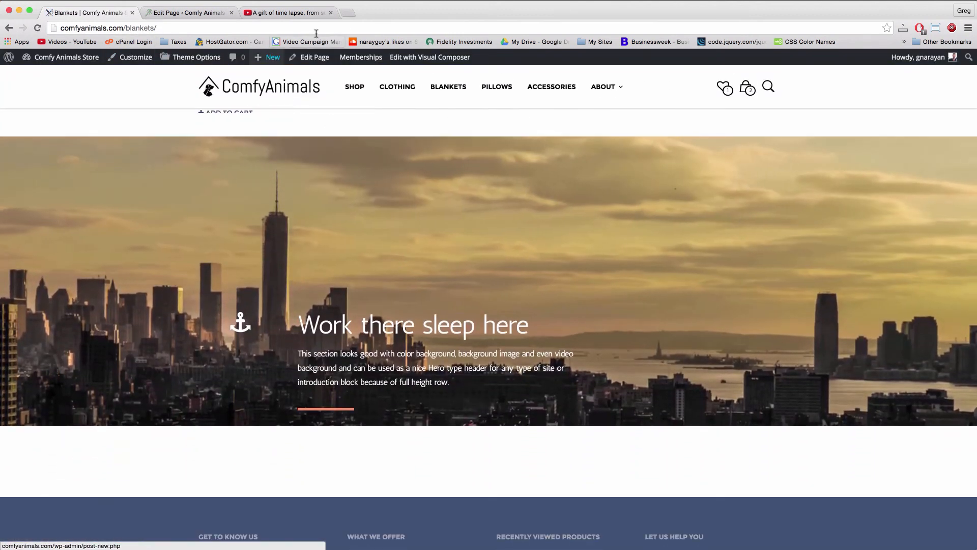
Step: Edit the Blankets page's hero row to have 10% top and bottom padding, save the row settings and update the page
{"action": "left_click", "coordinate": [321, 56]}
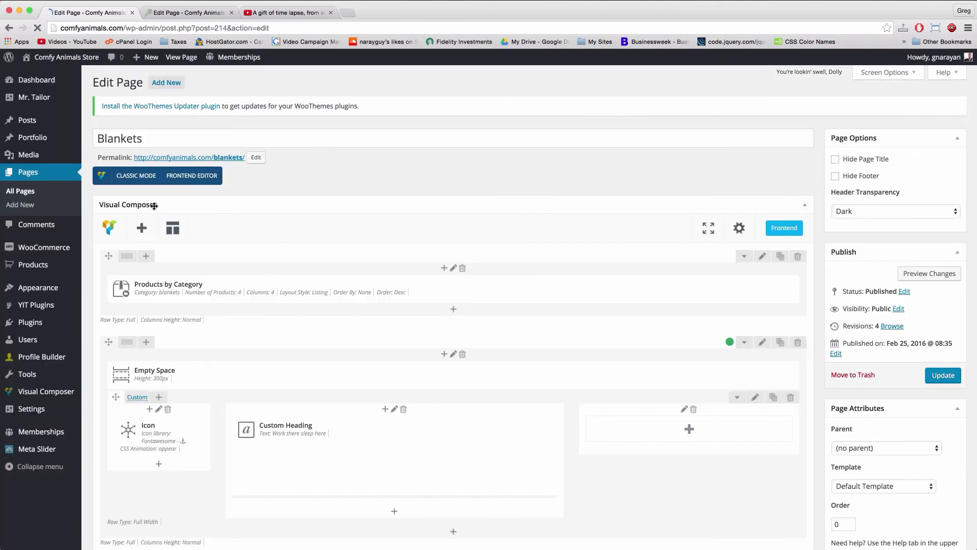
{"action": "scroll", "coordinate": [780, 347], "scroll_direction": "down", "scroll_amount": 1}
{"action": "left_click", "coordinate": [762, 326]}
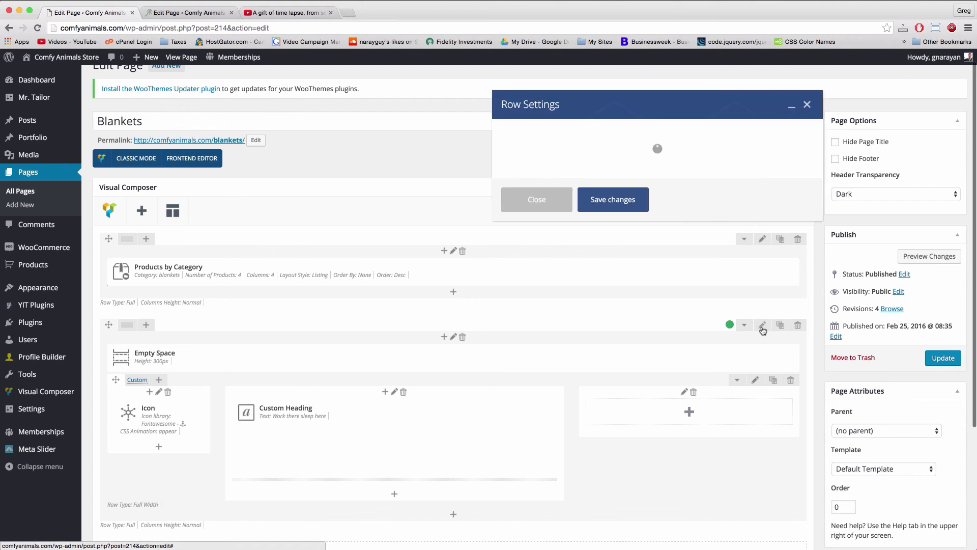
{"action": "left_click", "coordinate": [545, 137]}
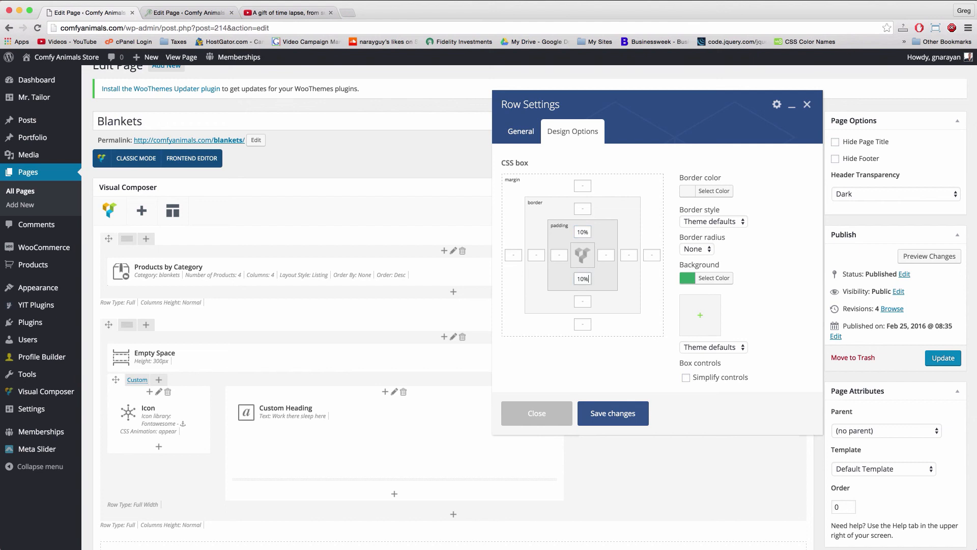
{"action": "left_click", "coordinate": [611, 424]}
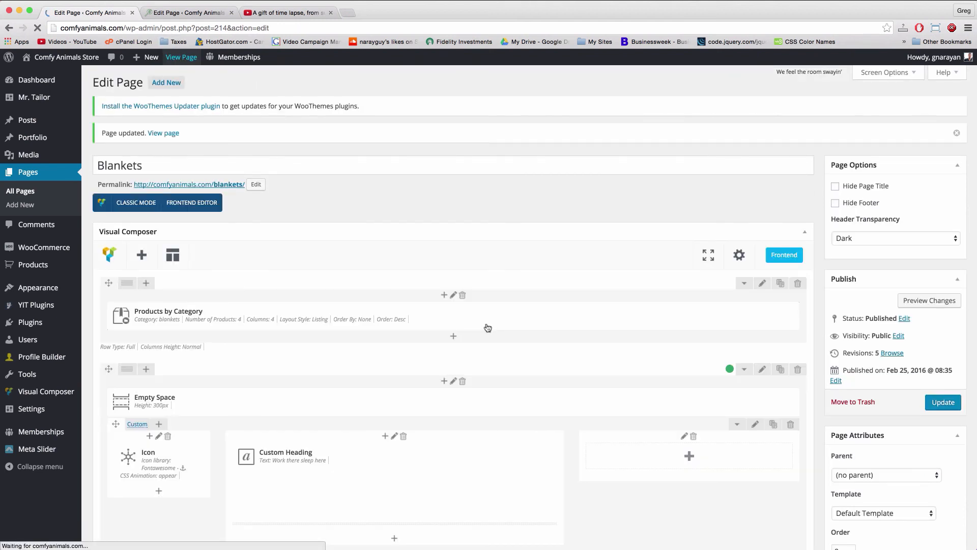
Step: Examine the updated Blankets page, from the padded video hero section back up to the product listing
{"action": "scroll", "coordinate": [486, 326], "scroll_direction": "down", "scroll_amount": 10}
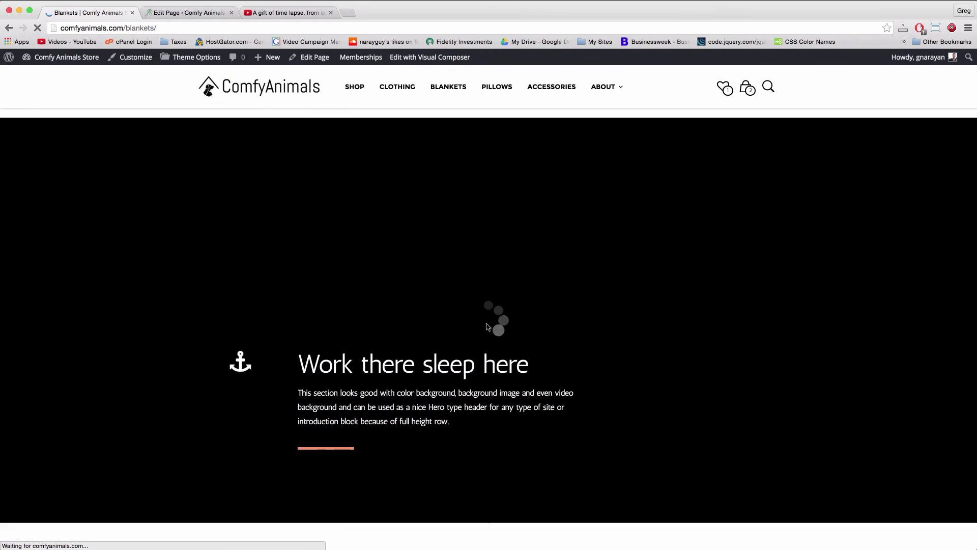
{"action": "scroll", "coordinate": [486, 326], "scroll_direction": "up", "scroll_amount": 5}
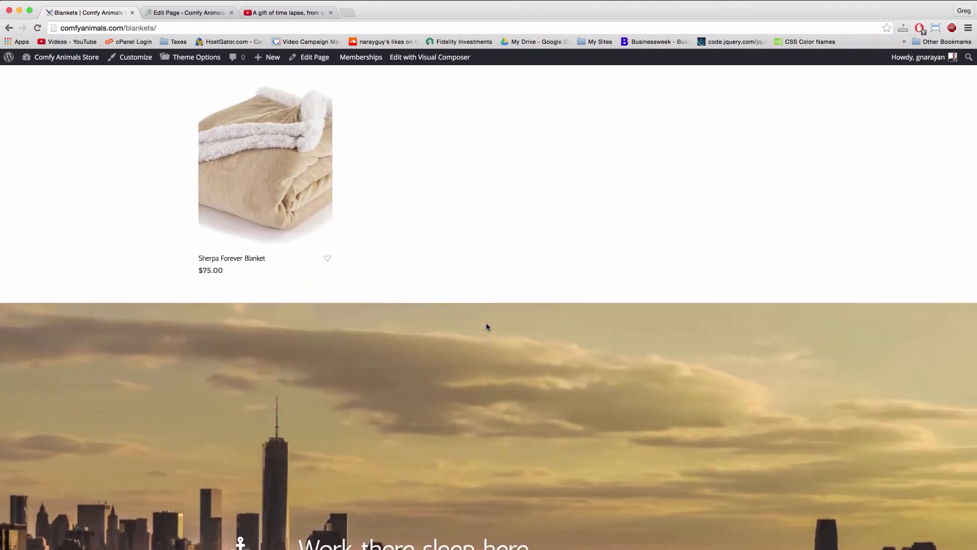
{"action": "scroll", "coordinate": [487, 326], "scroll_direction": "up", "scroll_amount": 2}
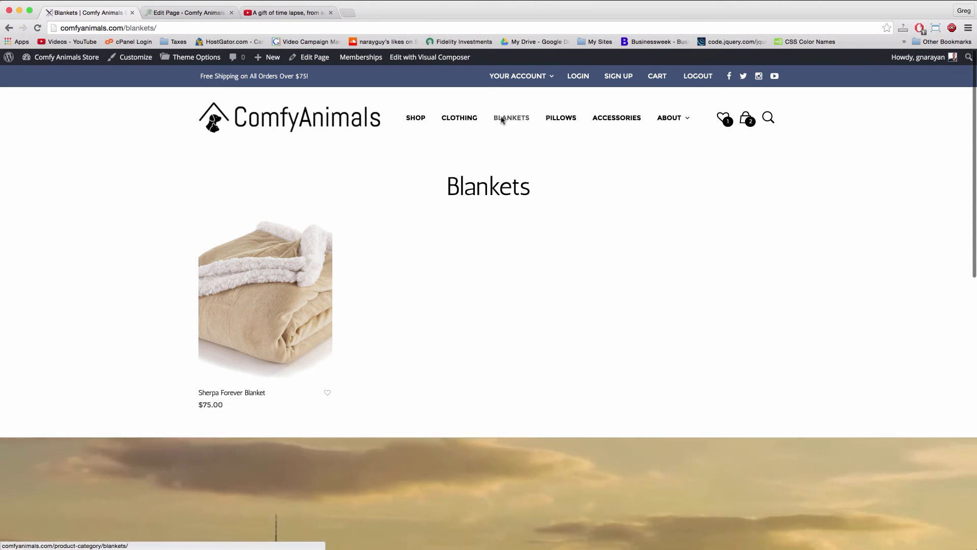
Step: In the site customizer, remove the Blankets and Pillows product category items from the Main menu
{"action": "left_click", "coordinate": [138, 57]}
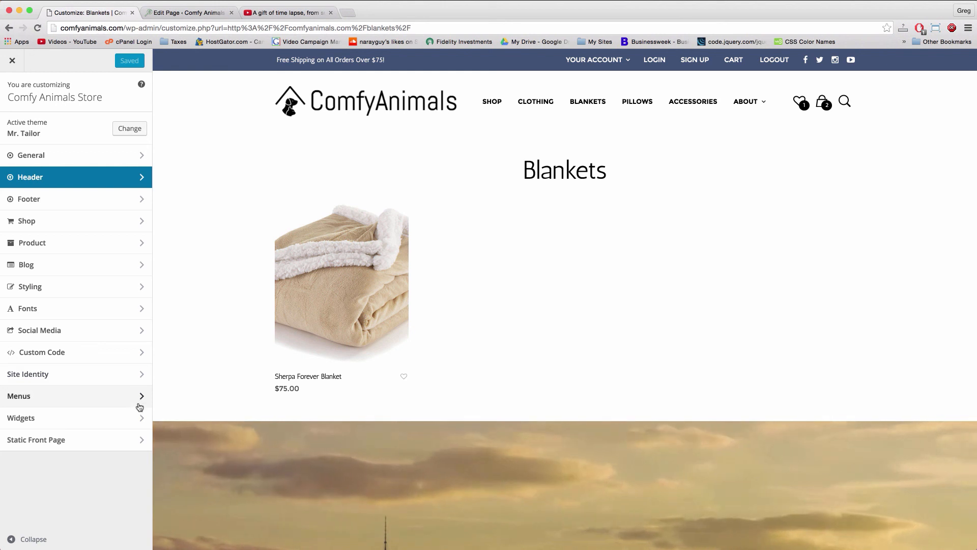
{"action": "left_click", "coordinate": [139, 404]}
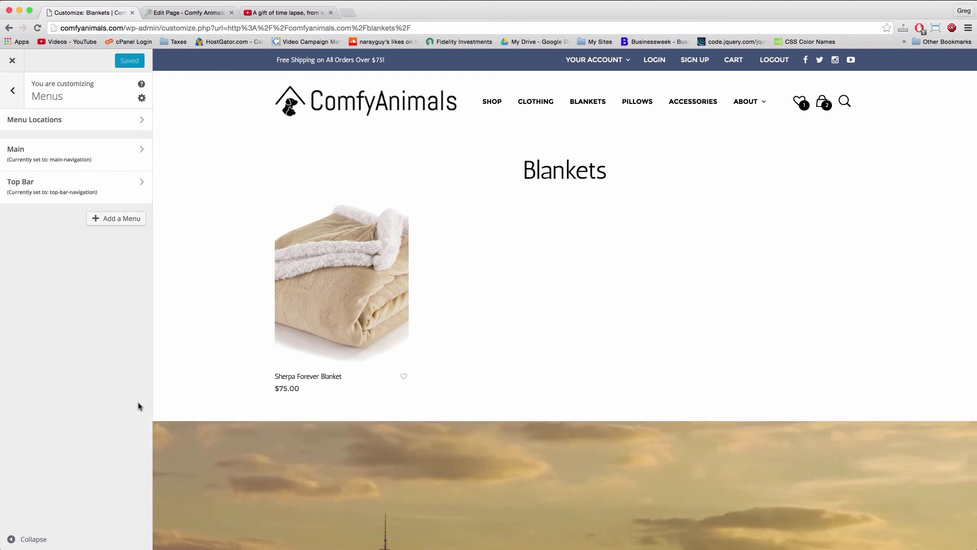
{"action": "left_click", "coordinate": [138, 148]}
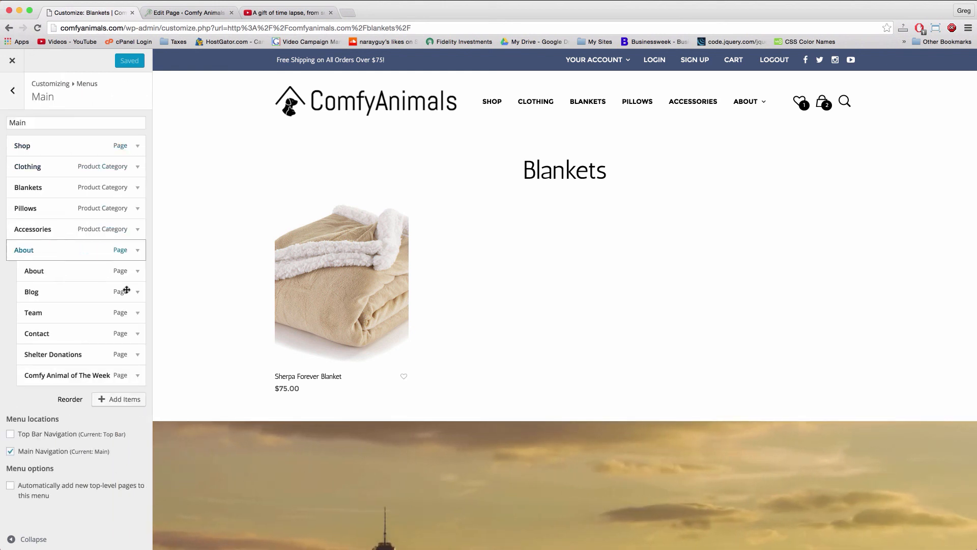
{"action": "left_click", "coordinate": [135, 190]}
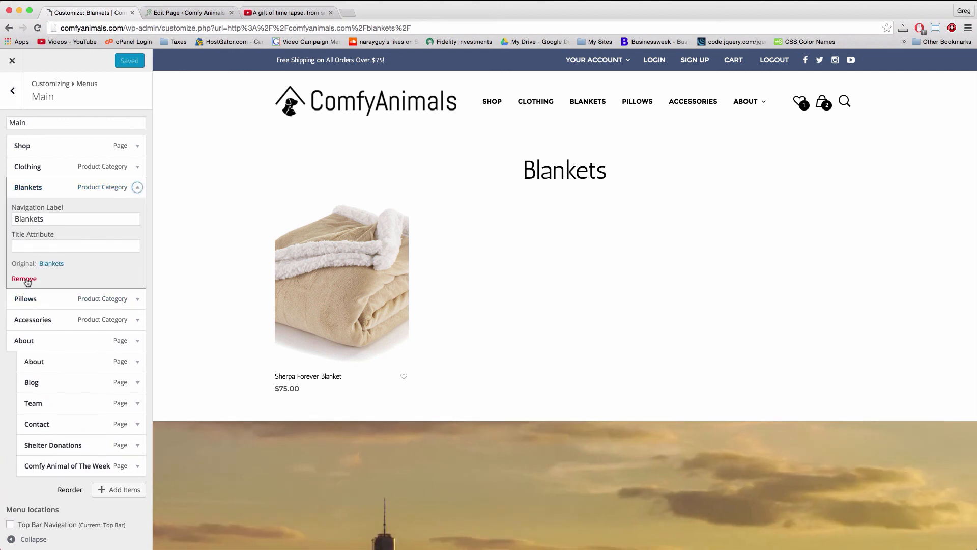
{"action": "left_click", "coordinate": [28, 282]}
{"action": "left_click", "coordinate": [138, 189]}
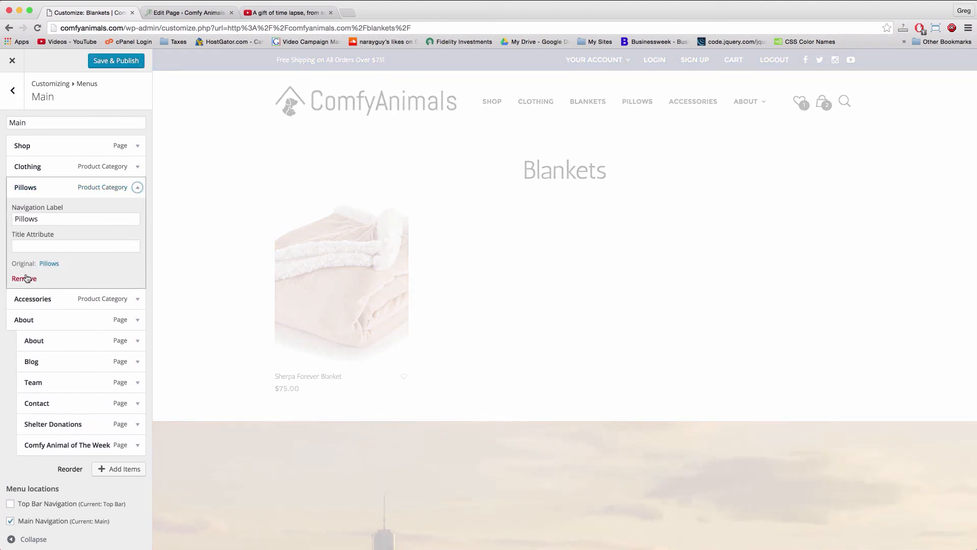
{"action": "left_click", "coordinate": [25, 279]}
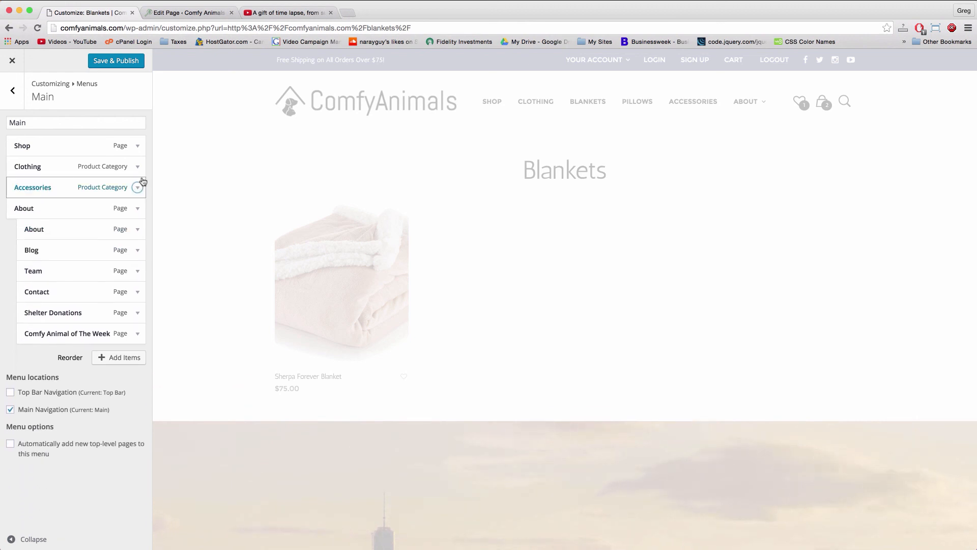
Step: Add the custom Pillows and Blankets pages as items of the Main menu
{"action": "left_click", "coordinate": [133, 359]}
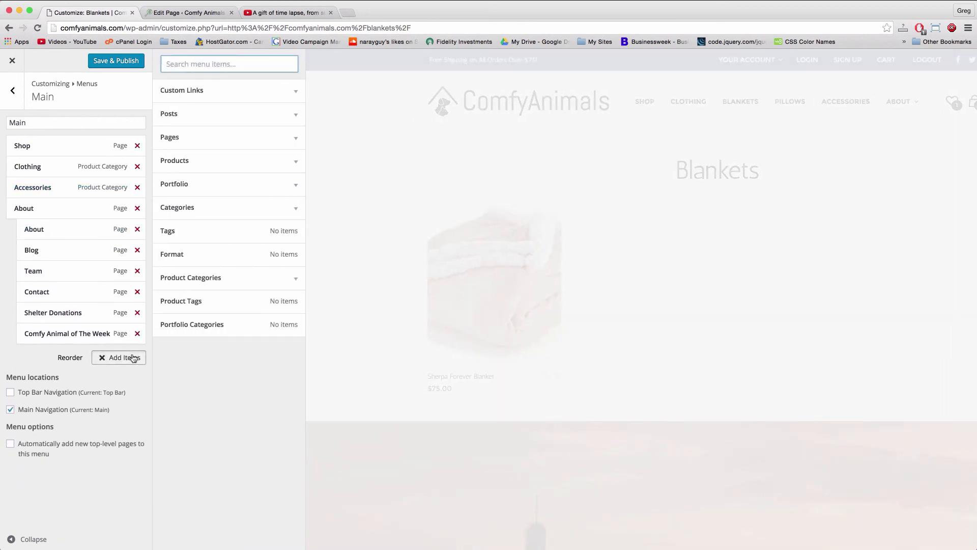
{"action": "left_click", "coordinate": [205, 140]}
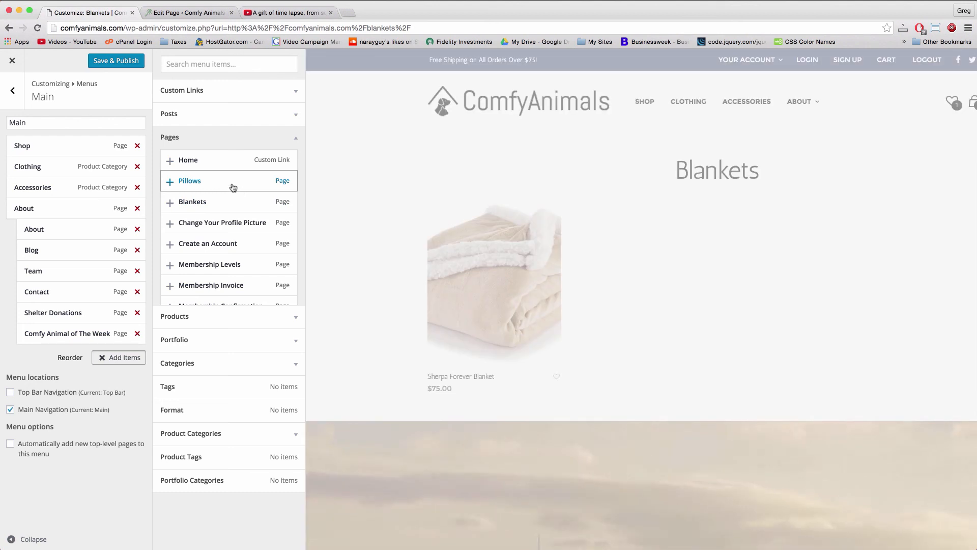
{"action": "left_click", "coordinate": [170, 182]}
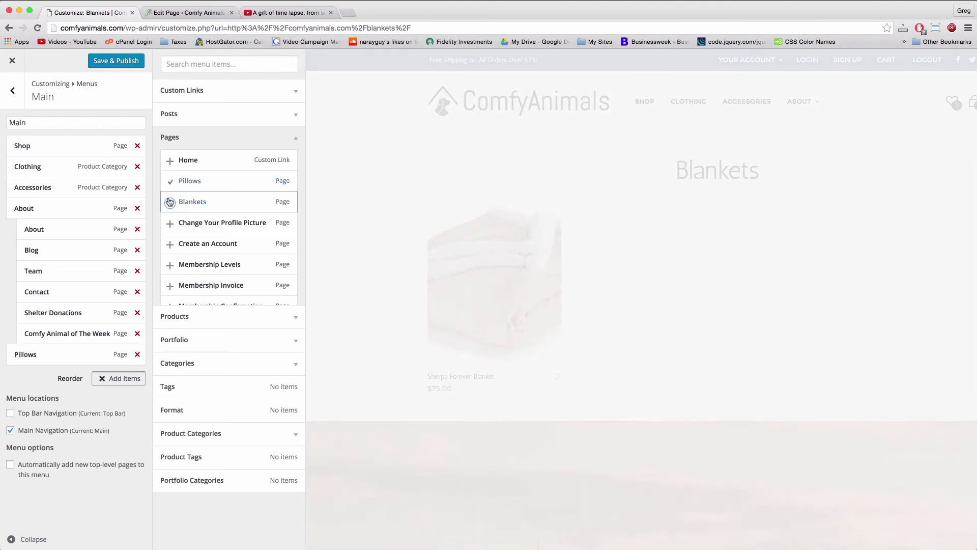
{"action": "left_click", "coordinate": [170, 202]}
Step: Place the Blankets and Pillows page items, in that order, between Clothing and Accessories, and save and publish the menu
{"action": "left_click_drag", "start_coordinate": [46, 357], "coordinate": [50, 187]}
{"action": "left_click_drag", "start_coordinate": [37, 375], "coordinate": [38, 186]}
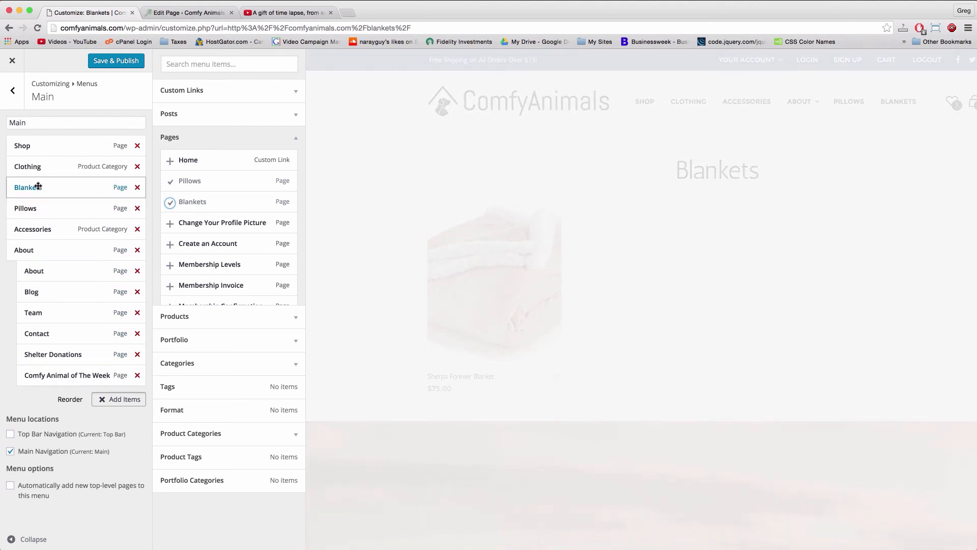
{"action": "left_click", "coordinate": [115, 62]}
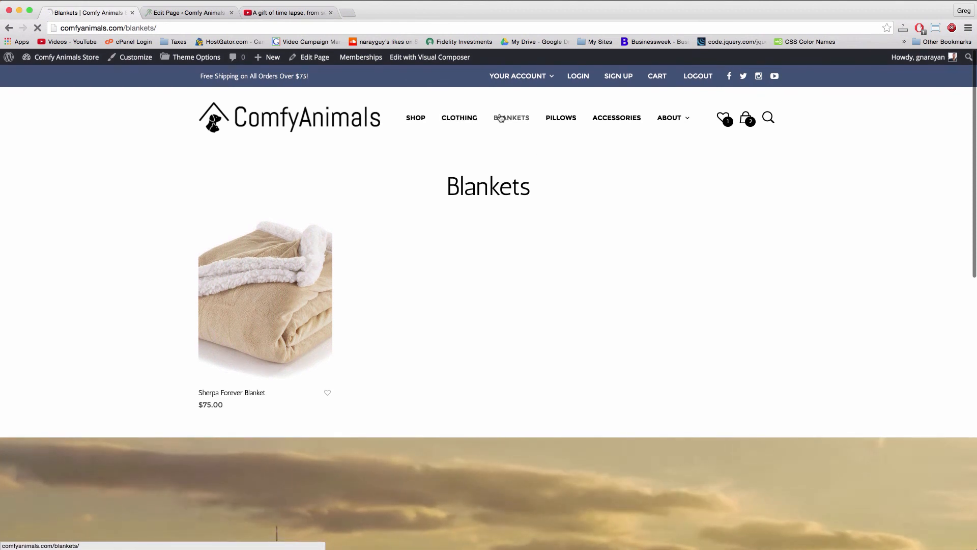
Step: Open the Pillows page from the store's main navigation and examine its video hero section and product listing
{"action": "left_click", "coordinate": [556, 120]}
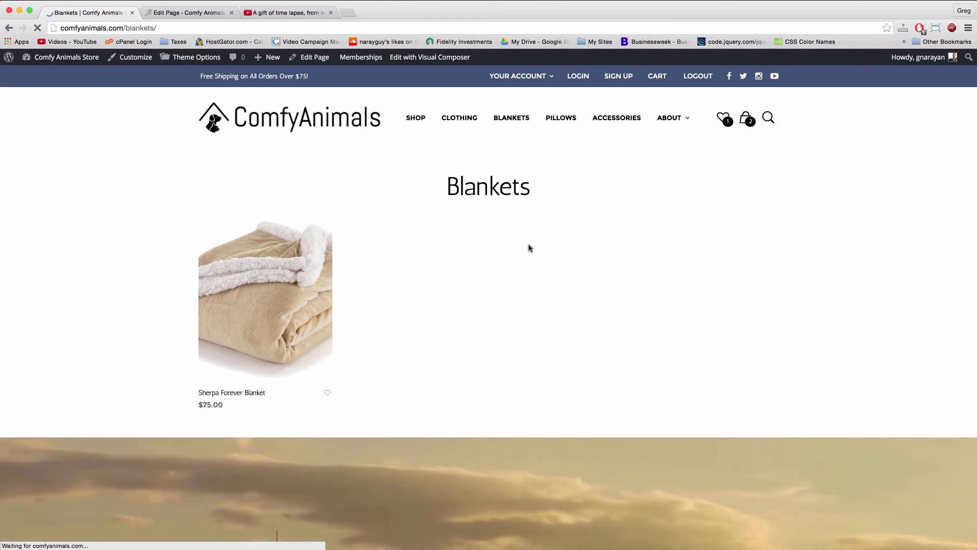
{"action": "scroll", "coordinate": [529, 248], "scroll_direction": "down", "scroll_amount": 4}
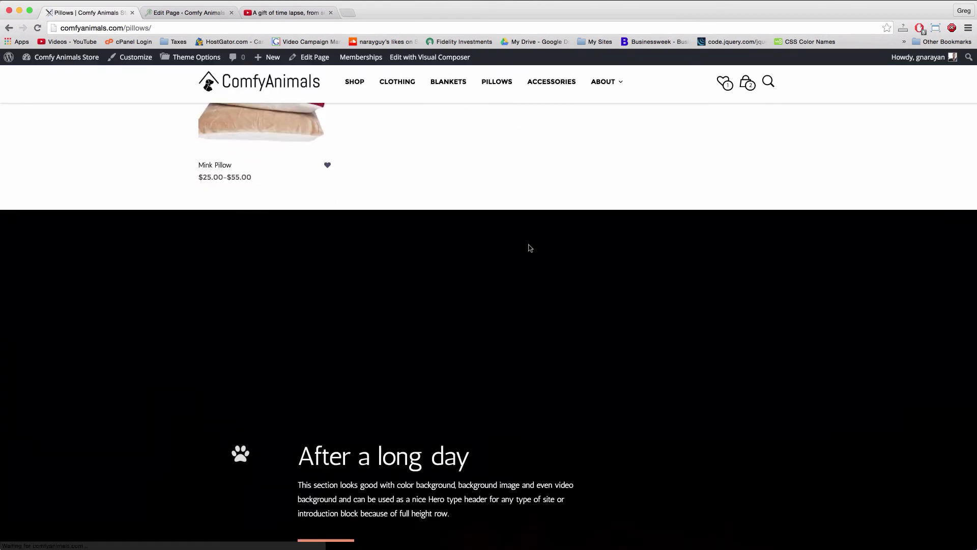
{"action": "scroll", "coordinate": [530, 248], "scroll_direction": "down", "scroll_amount": 1}
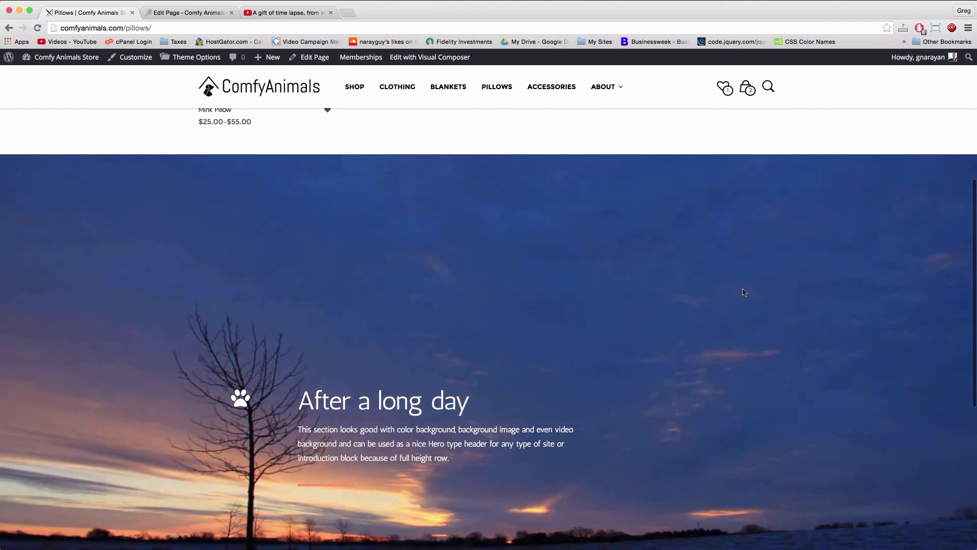
{"action": "scroll", "coordinate": [744, 292], "scroll_direction": "down", "scroll_amount": 1}
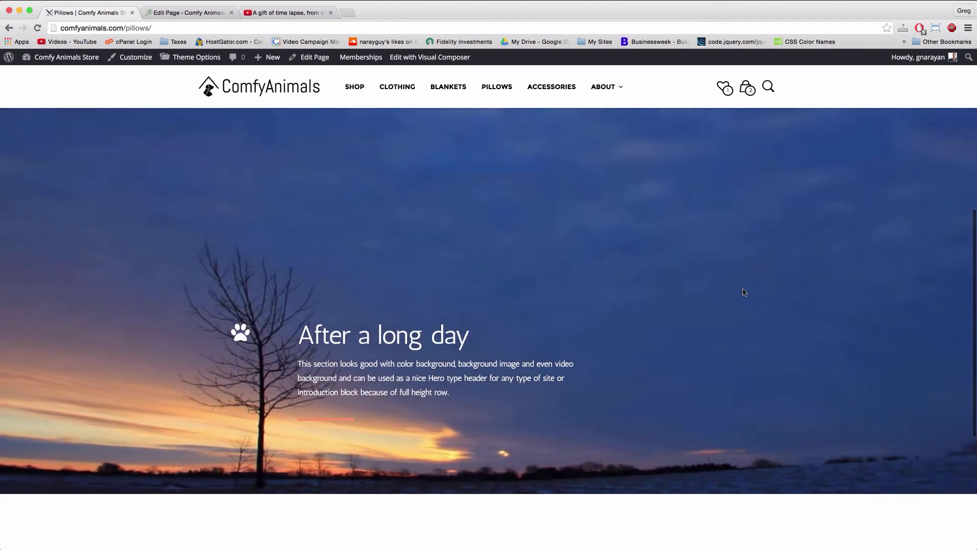
{"action": "scroll", "coordinate": [744, 293], "scroll_direction": "up", "scroll_amount": 5}
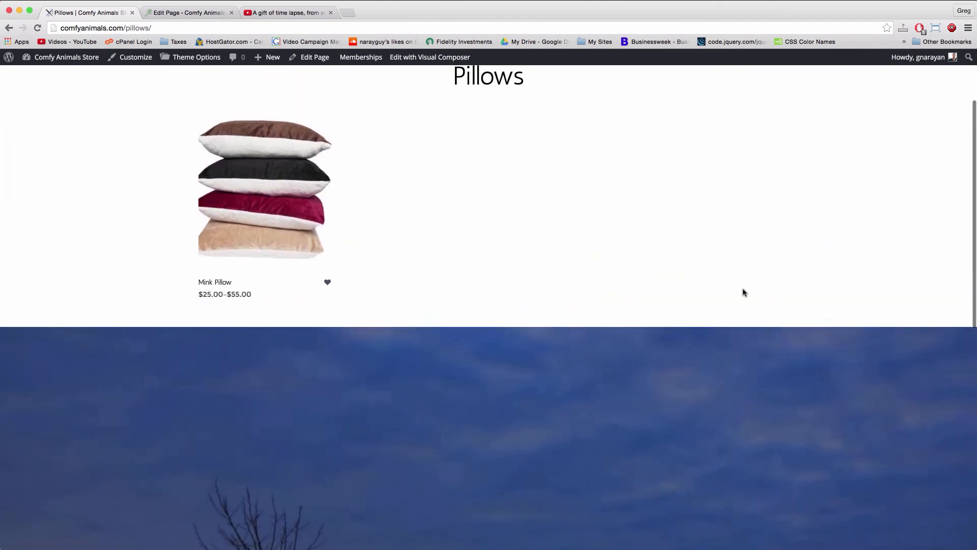